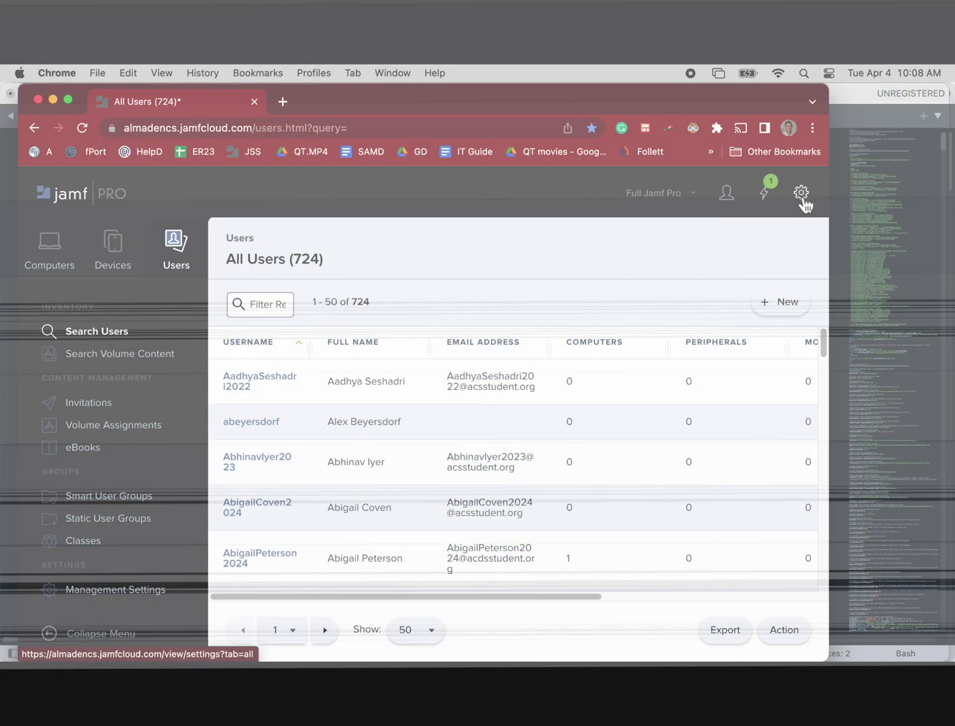
# Open the Cloud services connection page in the Global settings of Jamf Pro
pyautogui.click(801, 192)
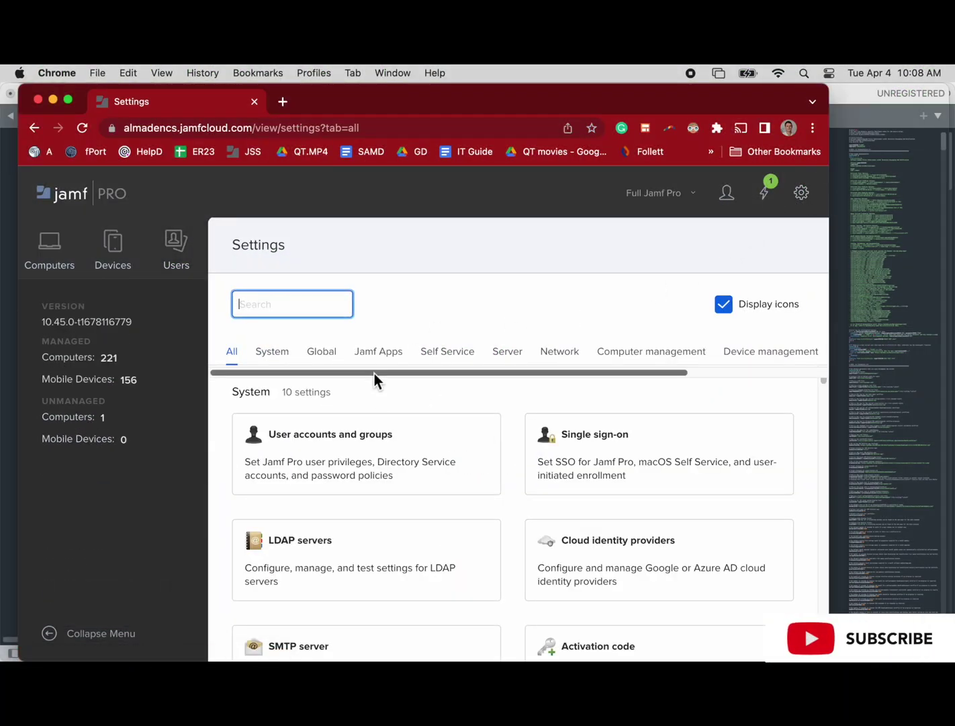
pyautogui.click(332, 358)
pyautogui.scroll(-15, 357, 503)
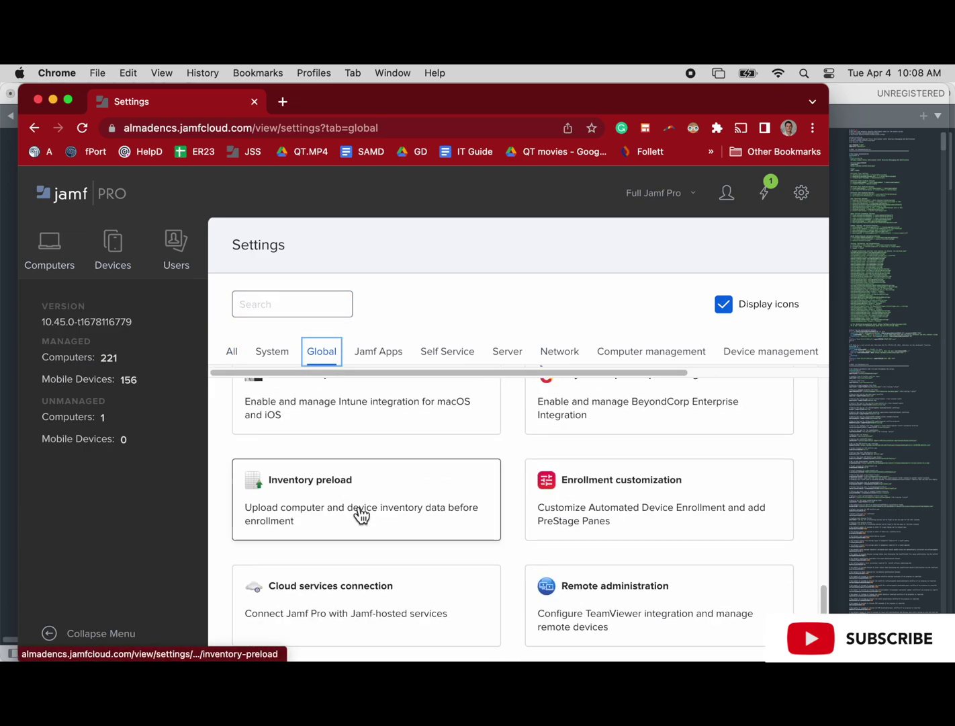
pyautogui.click(365, 601)
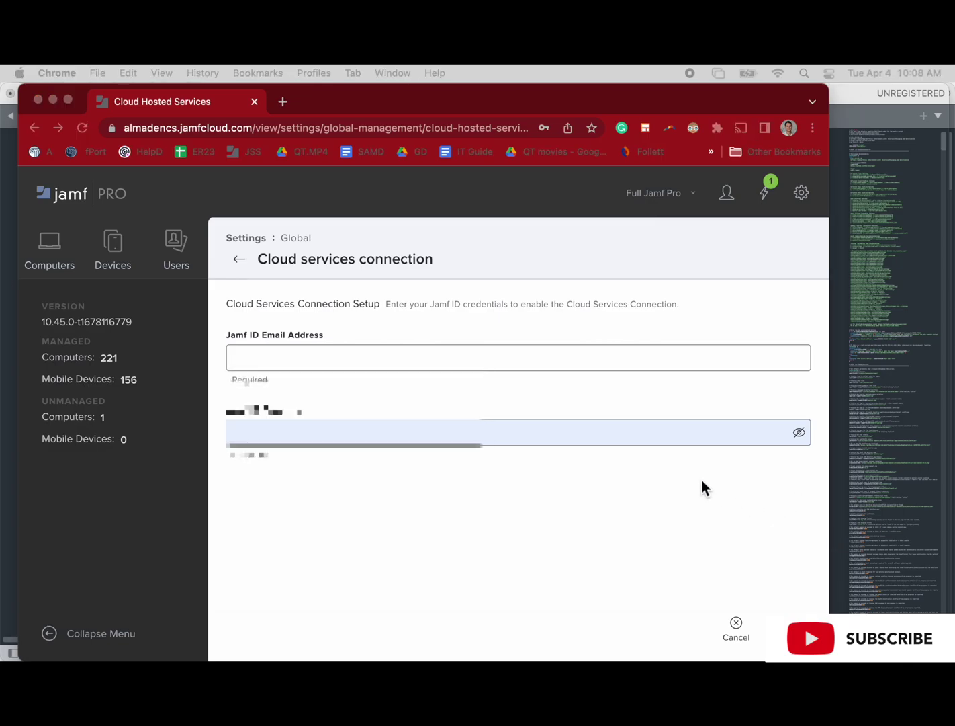
# Fill in the Jamf ID email address and Jamf ID password to enable the cloud services connection
pyautogui.click(593, 353)
pyautogui.click(593, 358)
pyautogui.press('Down')
pyautogui.press('Down')
pyautogui.press('Return')
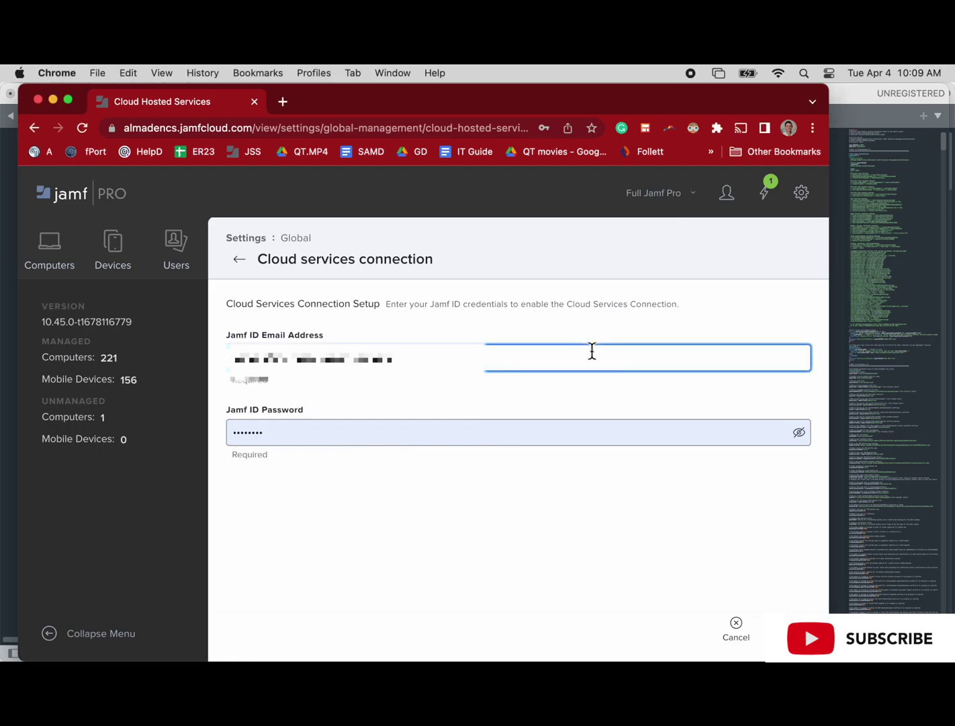
pyautogui.press('Tab')
pyautogui.press('super+v')
pyautogui.click(795, 609)
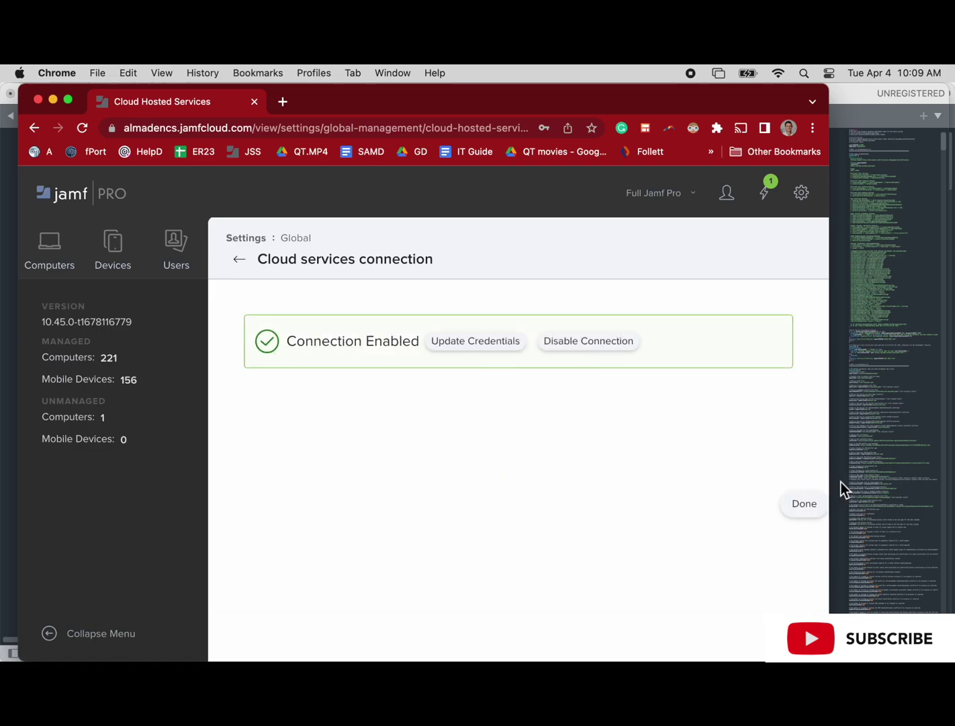
pyautogui.moveTo(831, 481); pyautogui.dragTo(924, 481)
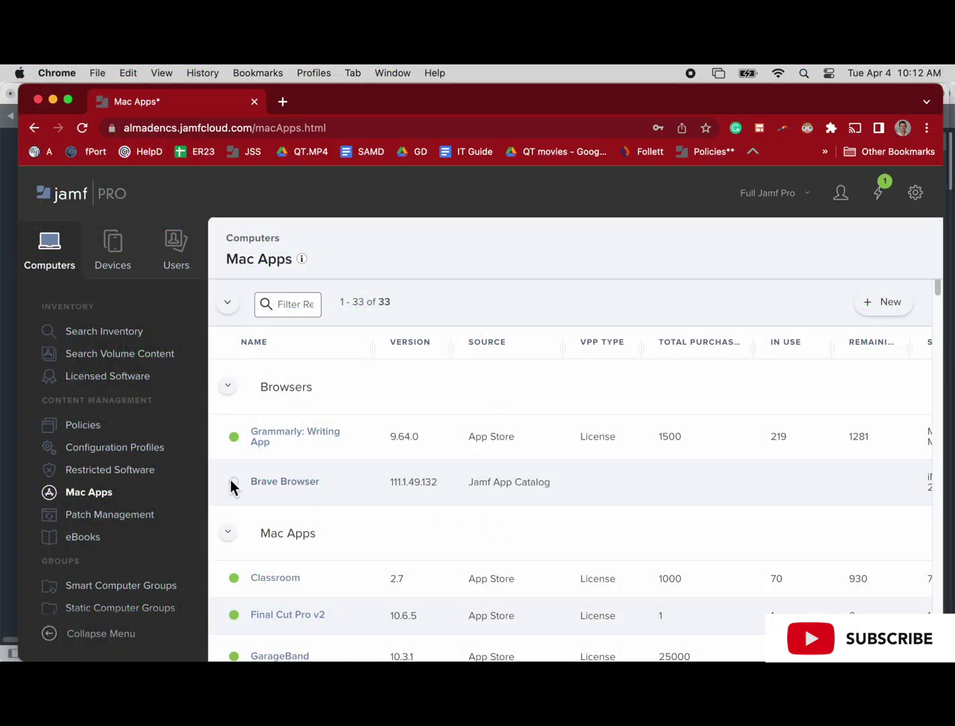
pyautogui.click(875, 303)
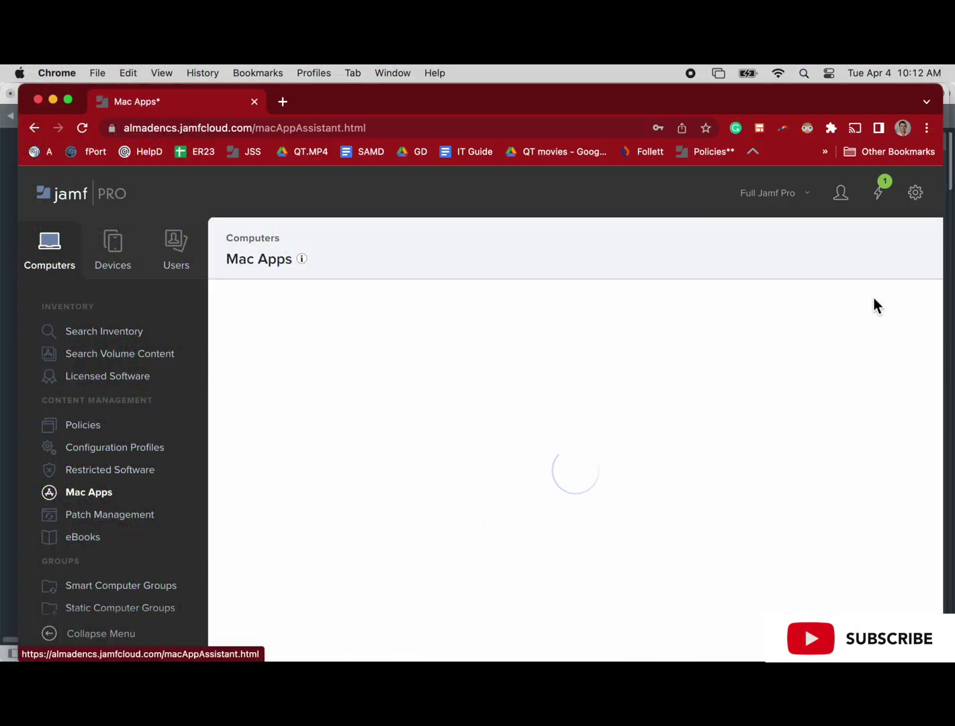
pyautogui.click(430, 363)
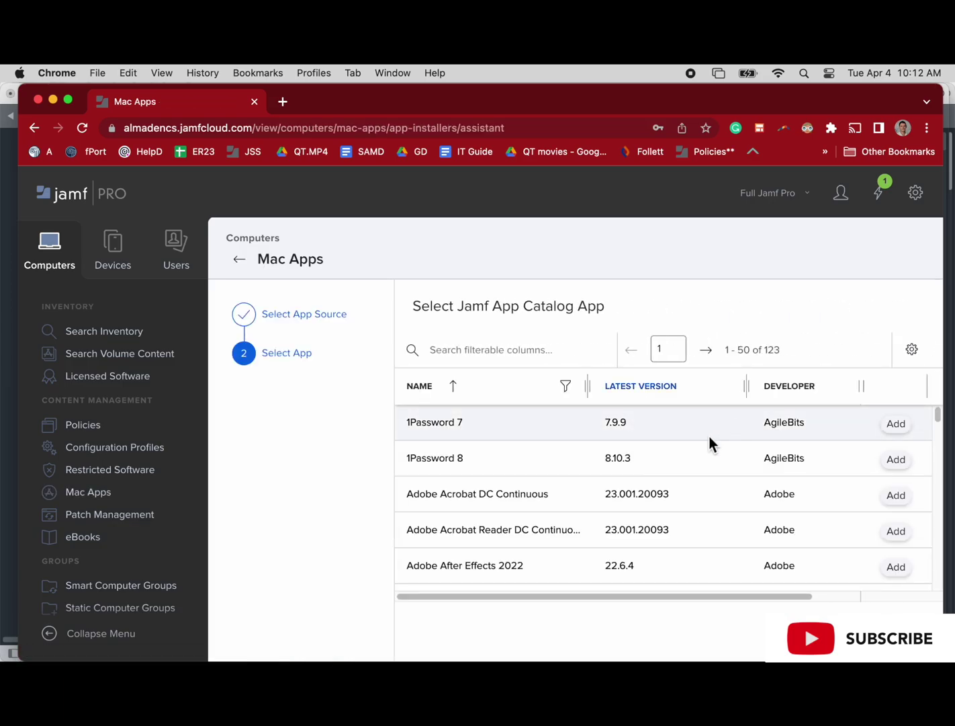
pyautogui.scroll(-1, 639, 494)
pyautogui.click(496, 353)
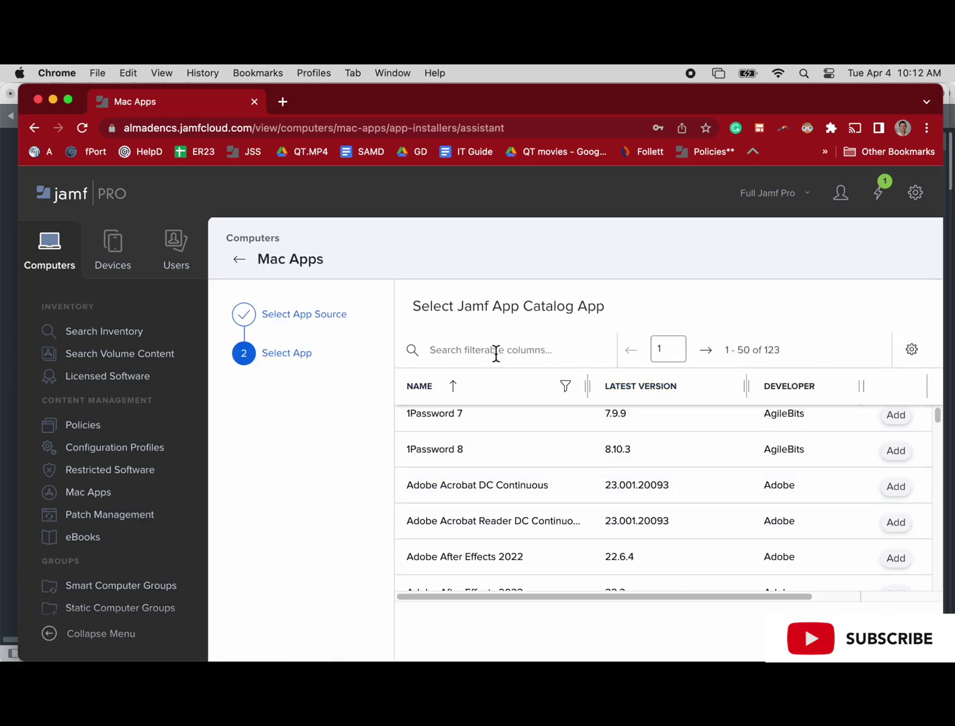
pyautogui.write('Chro')
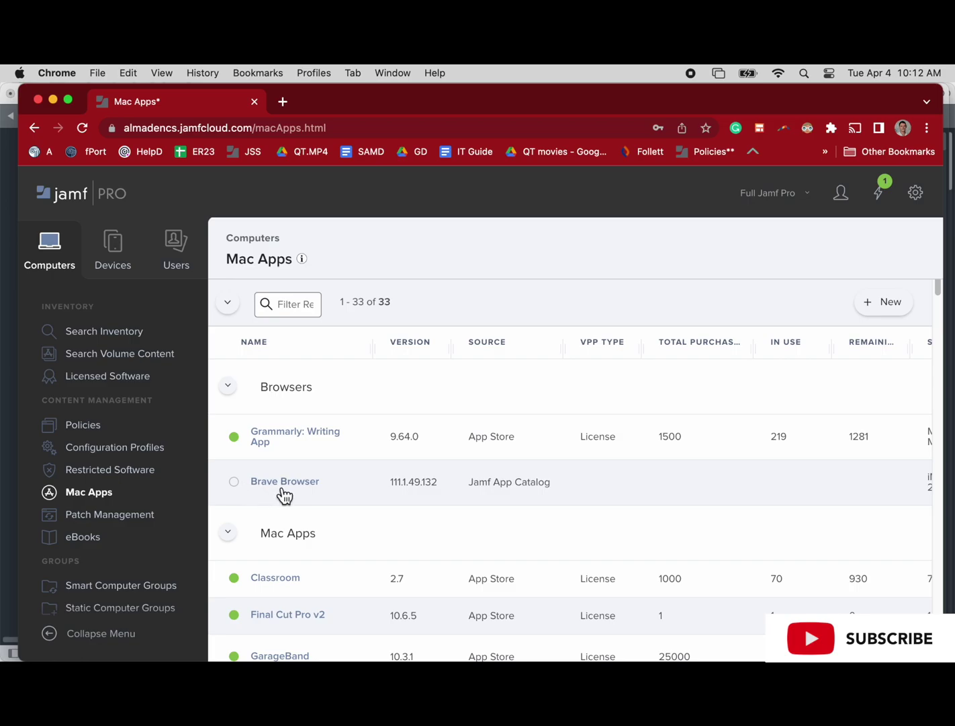
# Create a new Mac app from the Jamf App Catalog, searching for Chrome and adding Google Chrome
pyautogui.click(877, 304)
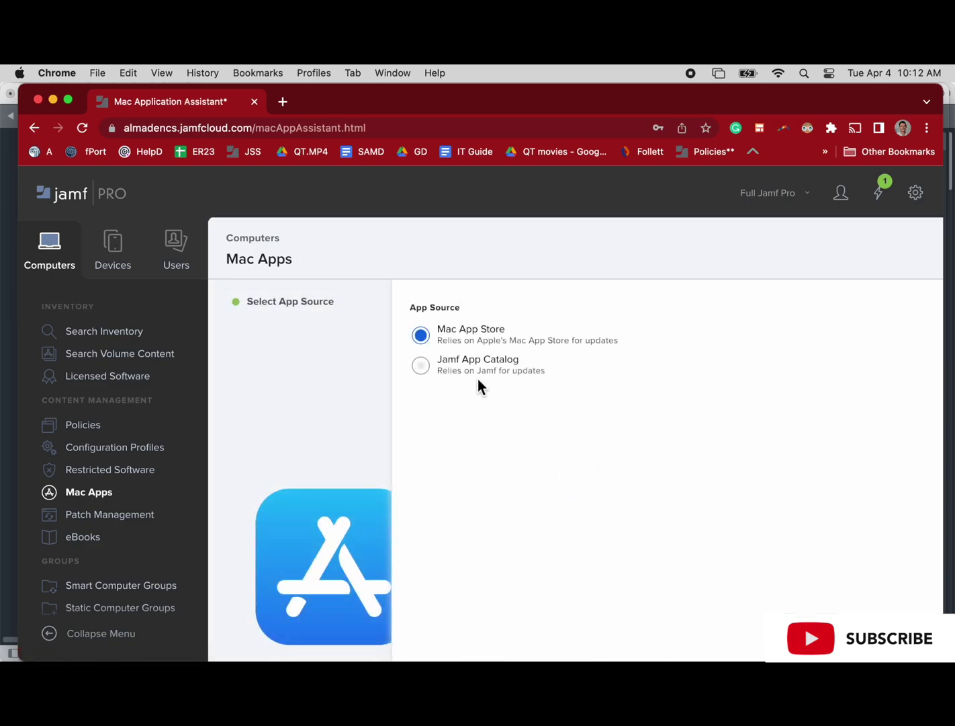
pyautogui.click(433, 365)
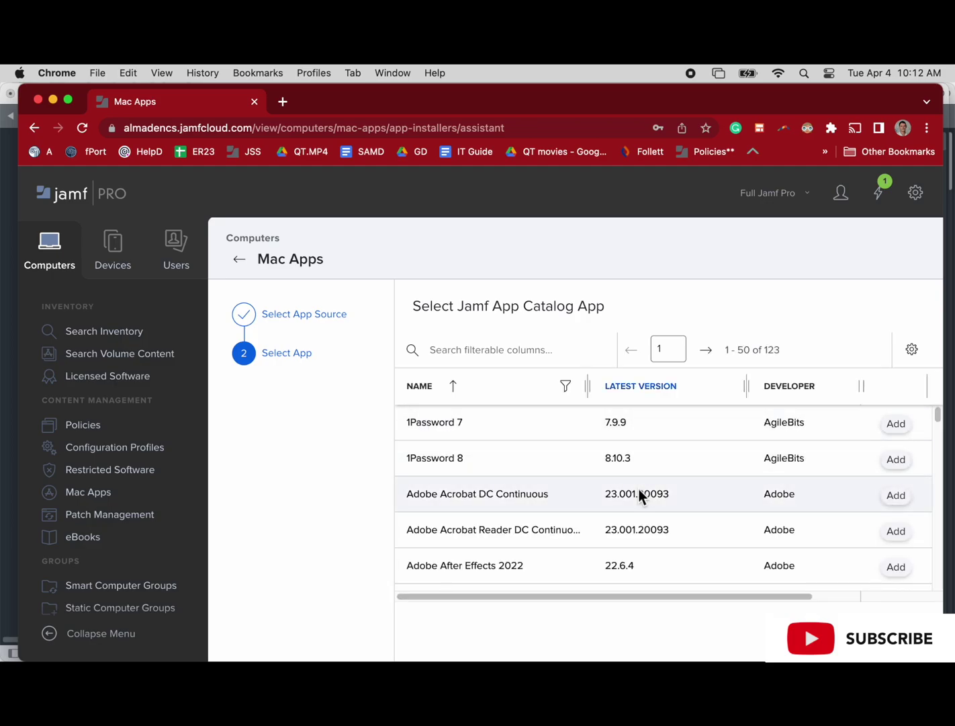
pyautogui.scroll(-1, 639, 488)
pyautogui.click(496, 354)
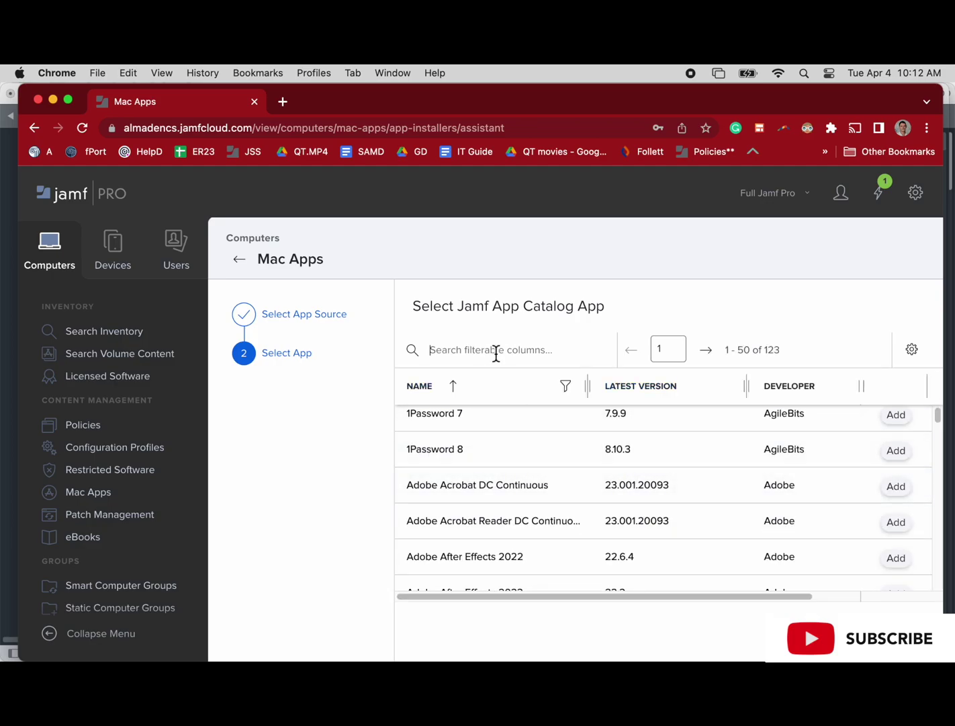
pyautogui.write('q')
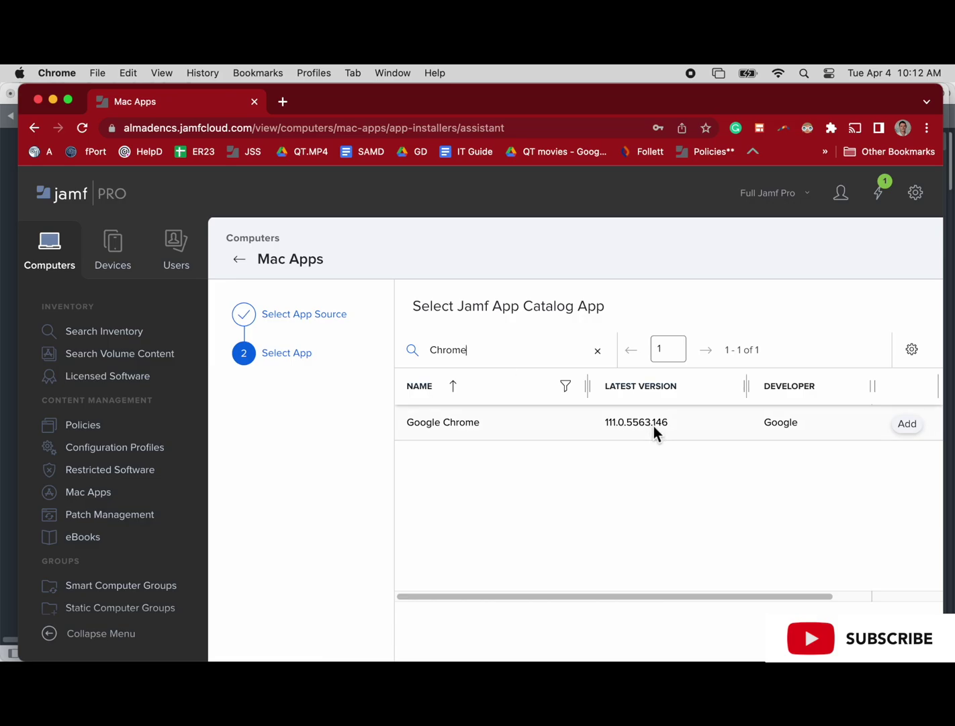
pyautogui.click(905, 427)
pyautogui.click(905, 434)
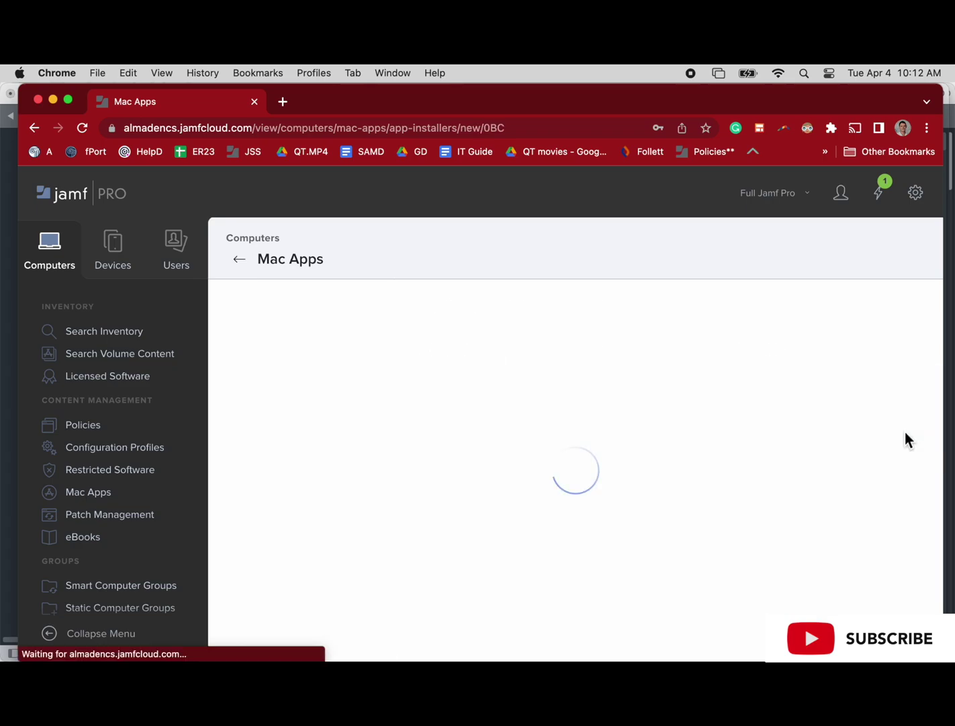
# Set the category of the Google Chrome deployment to Browsers
pyautogui.click(447, 556)
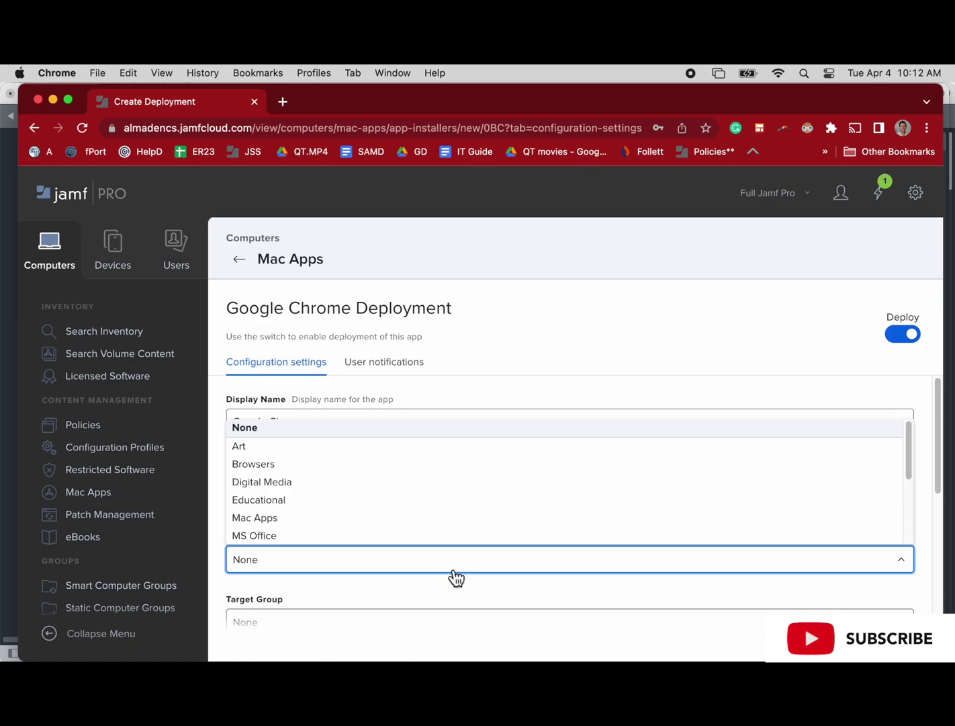
pyautogui.click(363, 471)
pyautogui.scroll(-5, 385, 512)
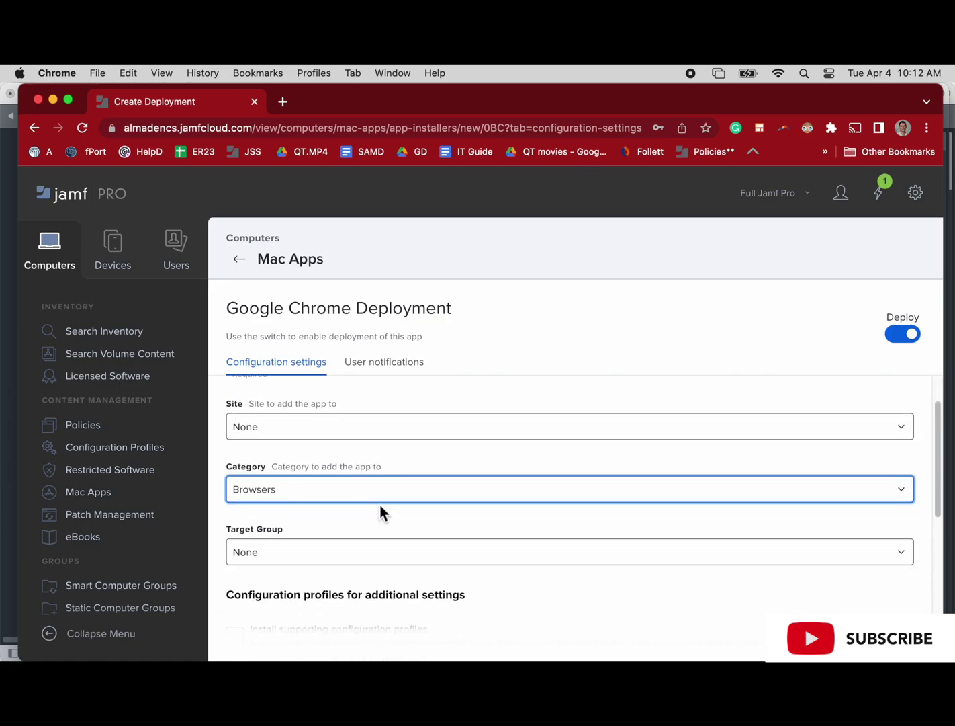
pyautogui.scroll(3, 386, 545)
pyautogui.scroll(-3, 387, 542)
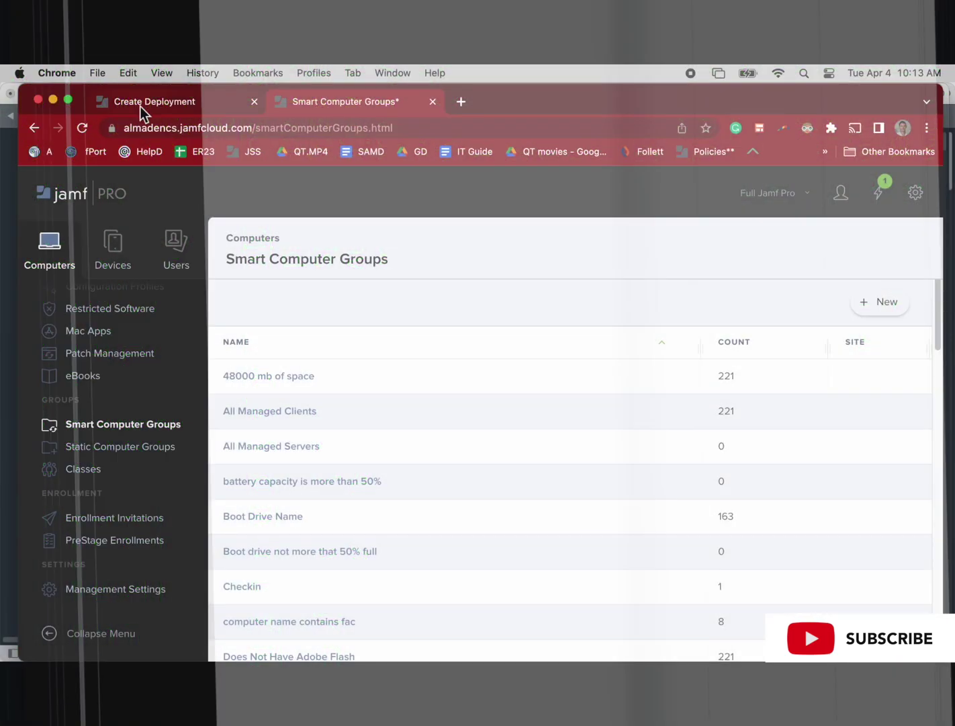
# Copy the version number 111.0.5563.146 from the App Installer metadata of the Google Chrome deployment
pyautogui.click(140, 107)
pyautogui.scroll(-5, 392, 499)
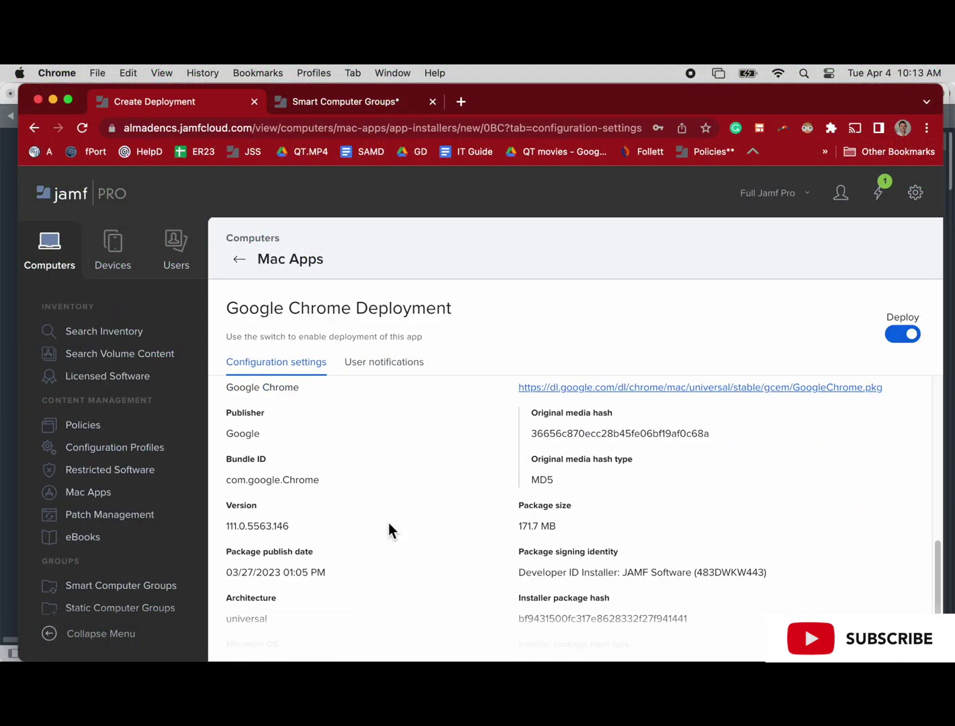
pyautogui.moveTo(289, 525); pyautogui.dragTo(220, 535)
pyautogui.press('super+c')
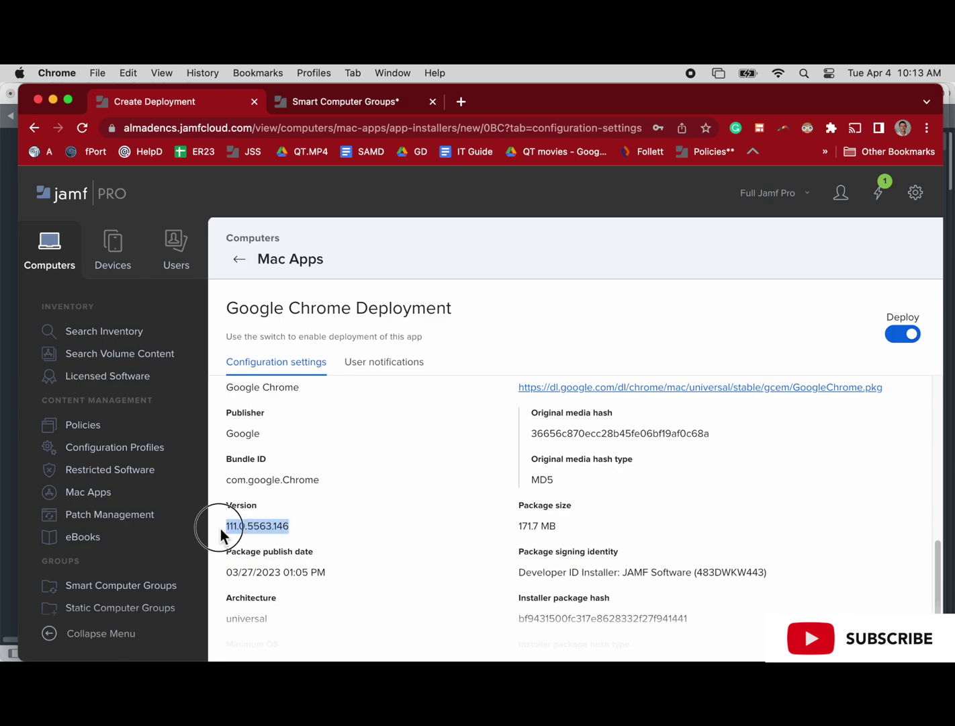
# Open the criteria of the smart computer group Google Chrome-update-smart for editing
pyautogui.click(343, 101)
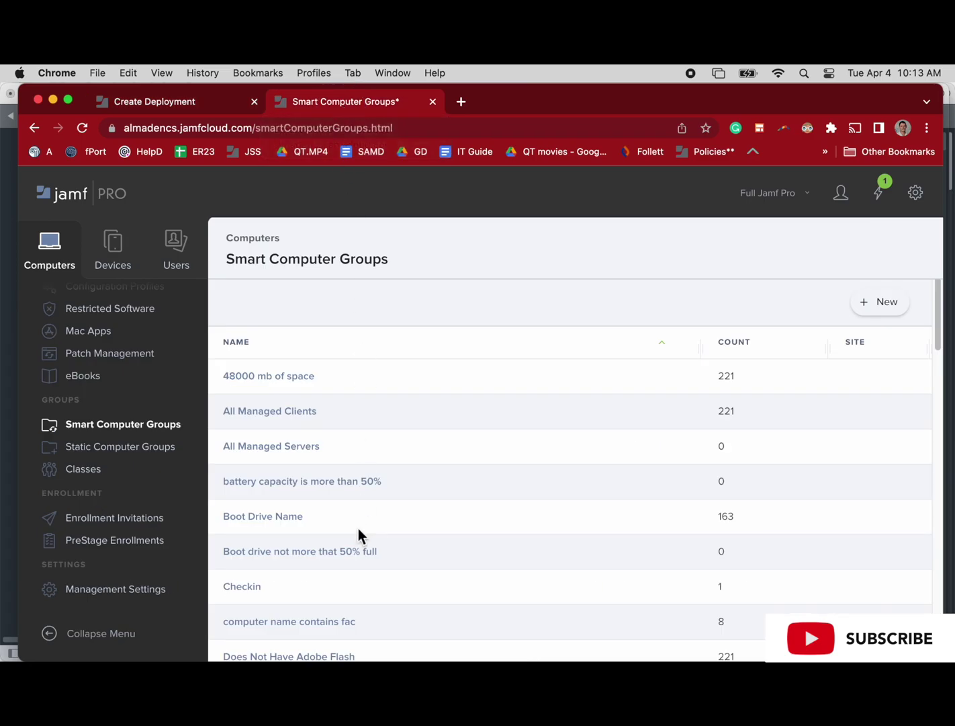
pyautogui.scroll(-5, 357, 502)
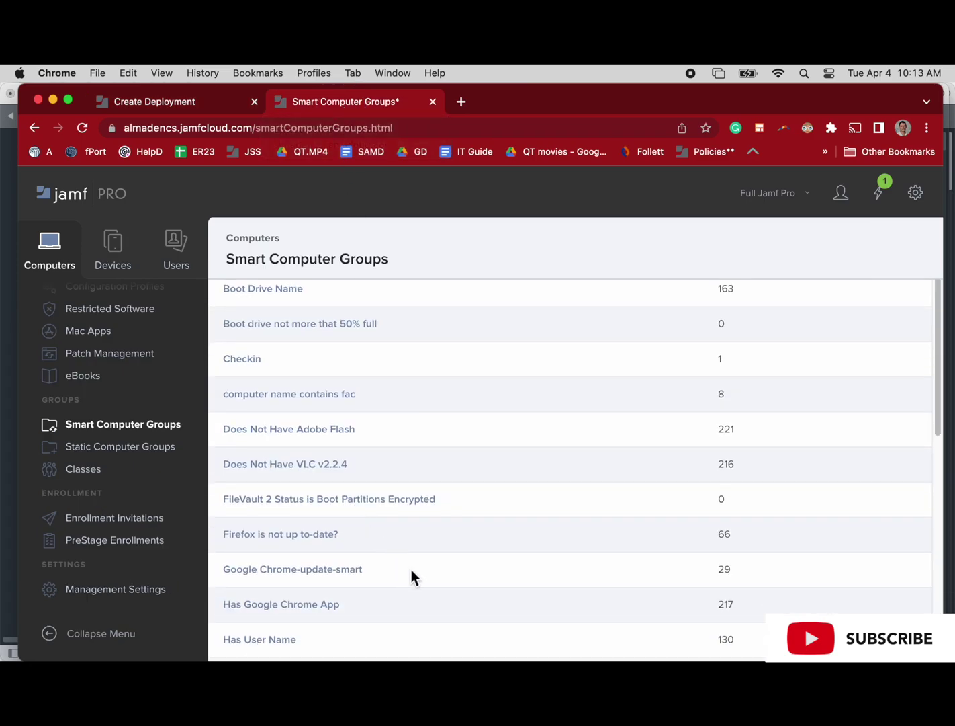
pyautogui.click(301, 578)
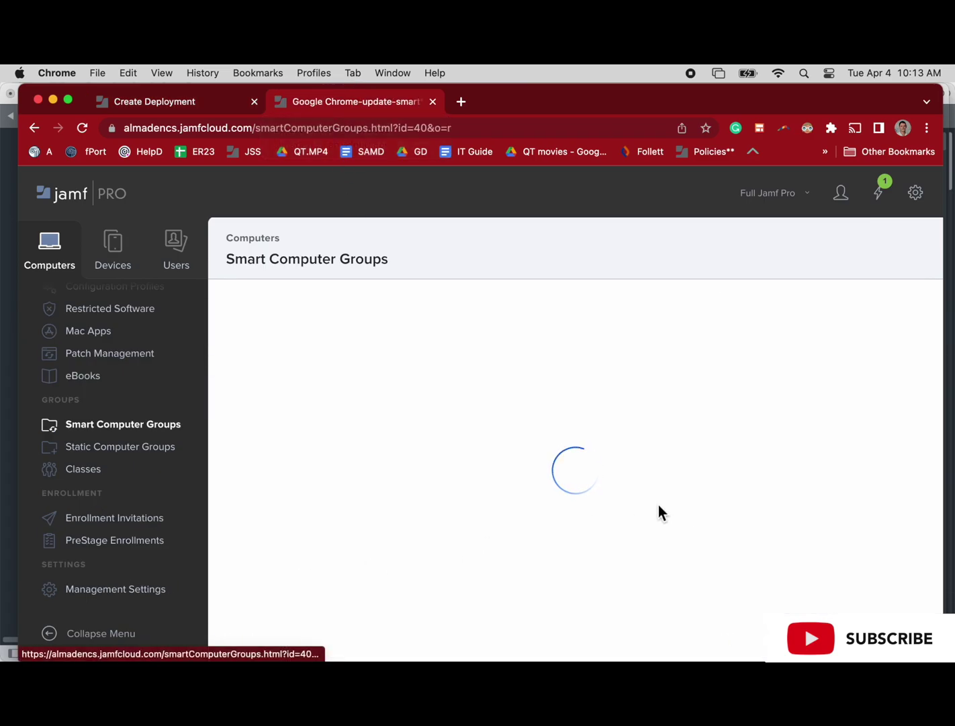
pyautogui.click(906, 590)
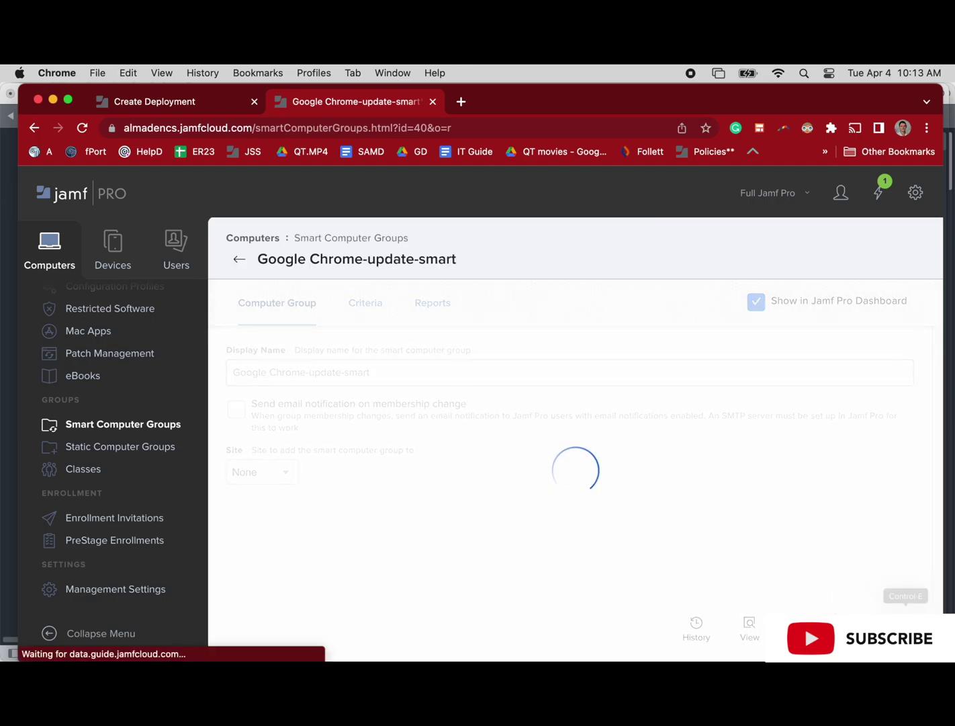
pyautogui.click(371, 306)
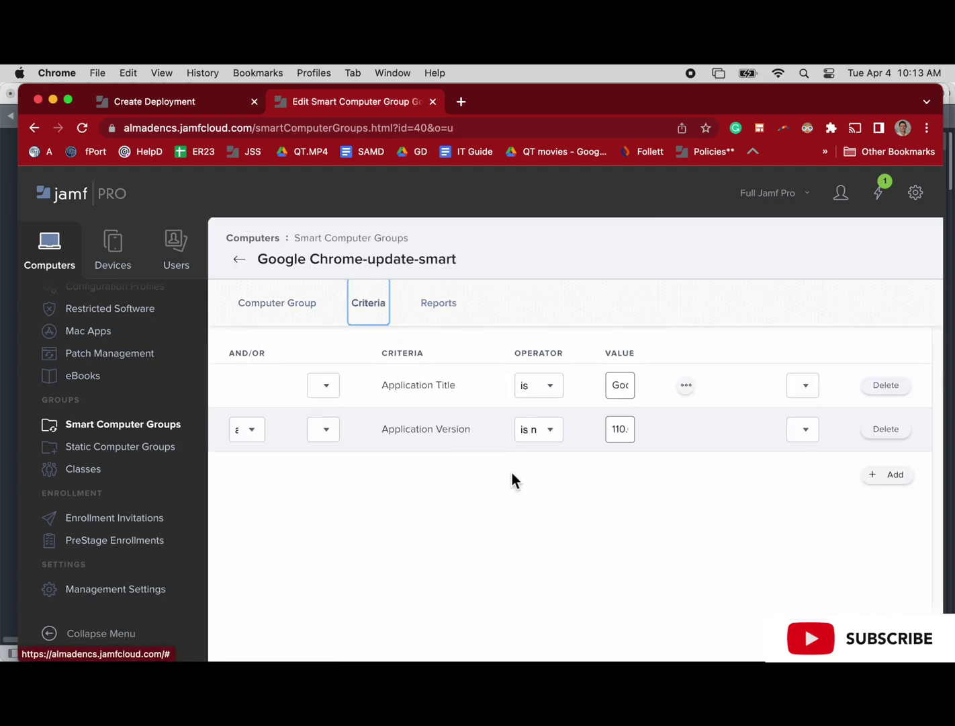
# Set the Application Version criterion to the copied value 111.0.5563.146, then save the group and view its member computers
pyautogui.click(613, 430)
pyautogui.moveTo(612, 431); pyautogui.dragTo(632, 432)
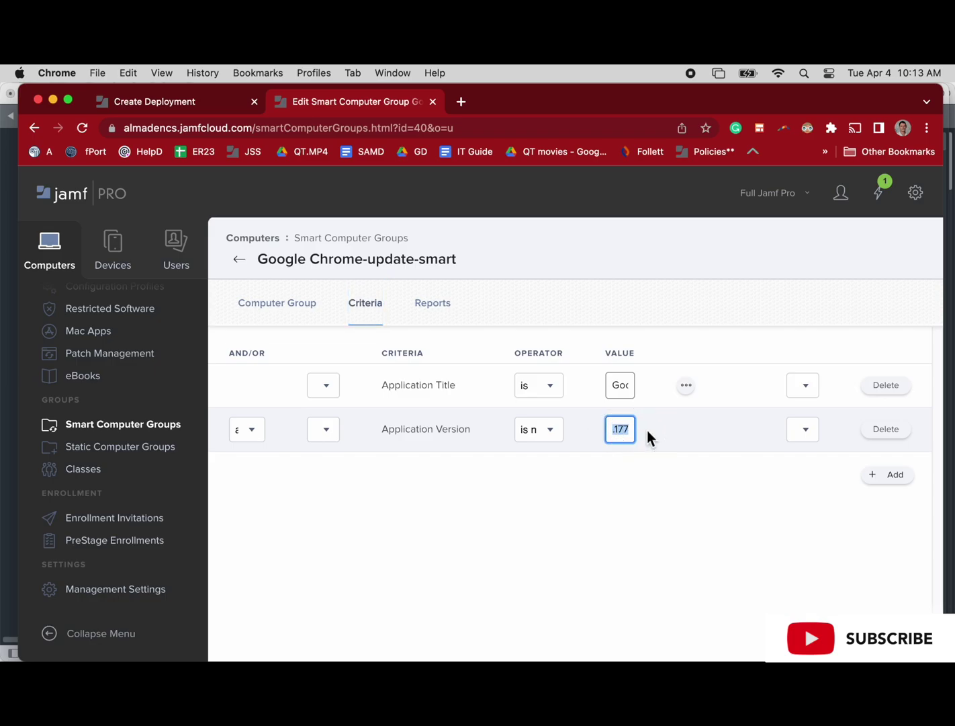
pyautogui.press('BackSpace')
pyautogui.press('super+v')
pyautogui.press('Return')
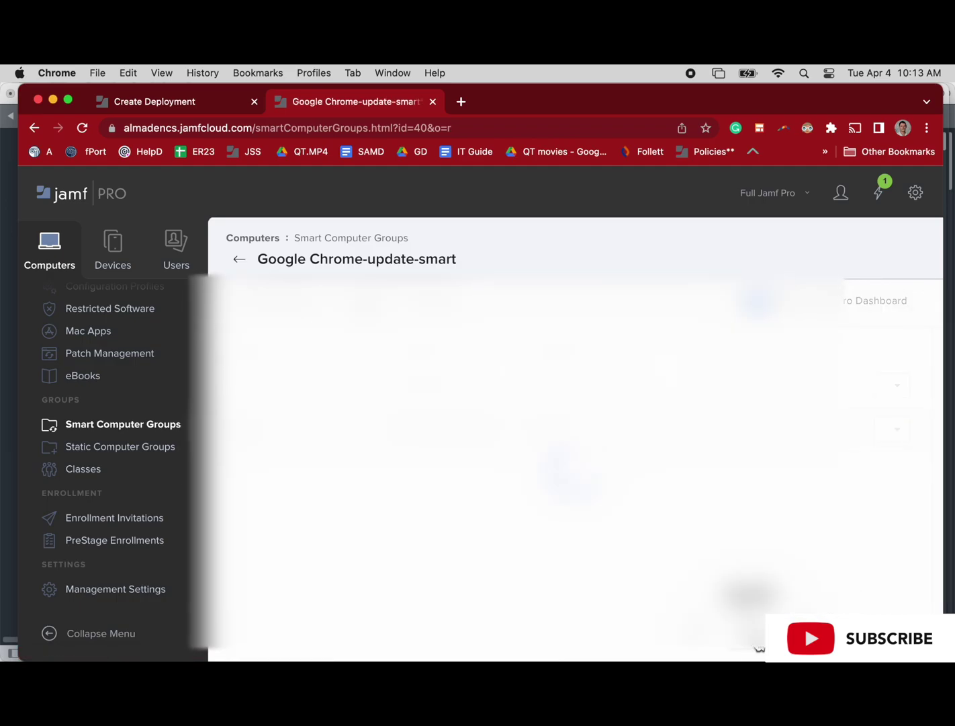
pyautogui.click(759, 647)
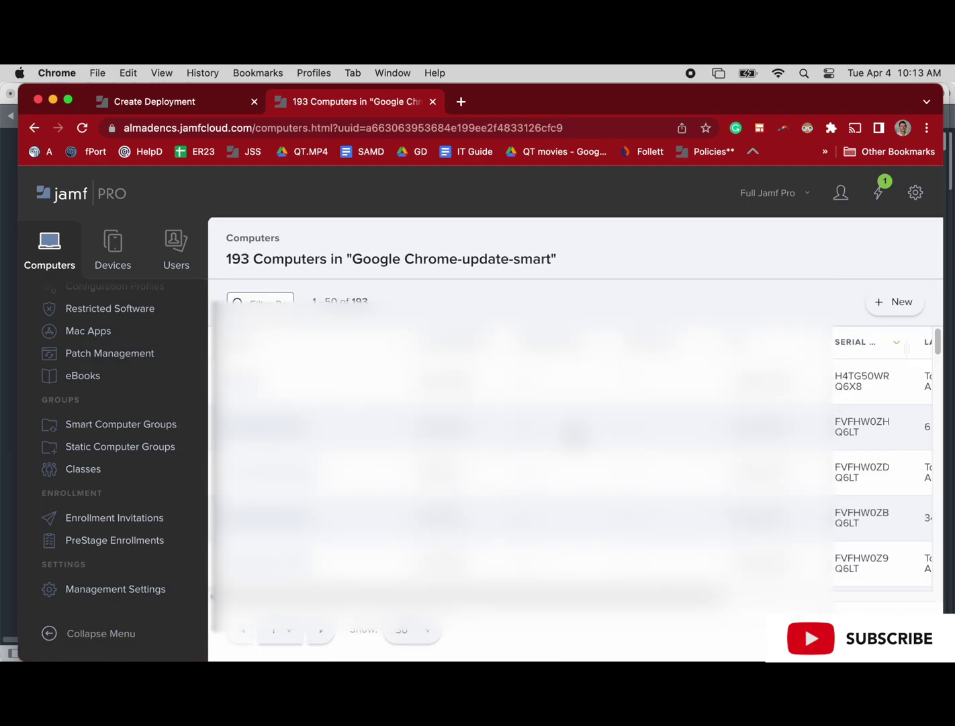
# Set the target group of the Google Chrome deployment to Google Chrome-update-smart
pyautogui.click(198, 111)
pyautogui.scroll(-3, 513, 490)
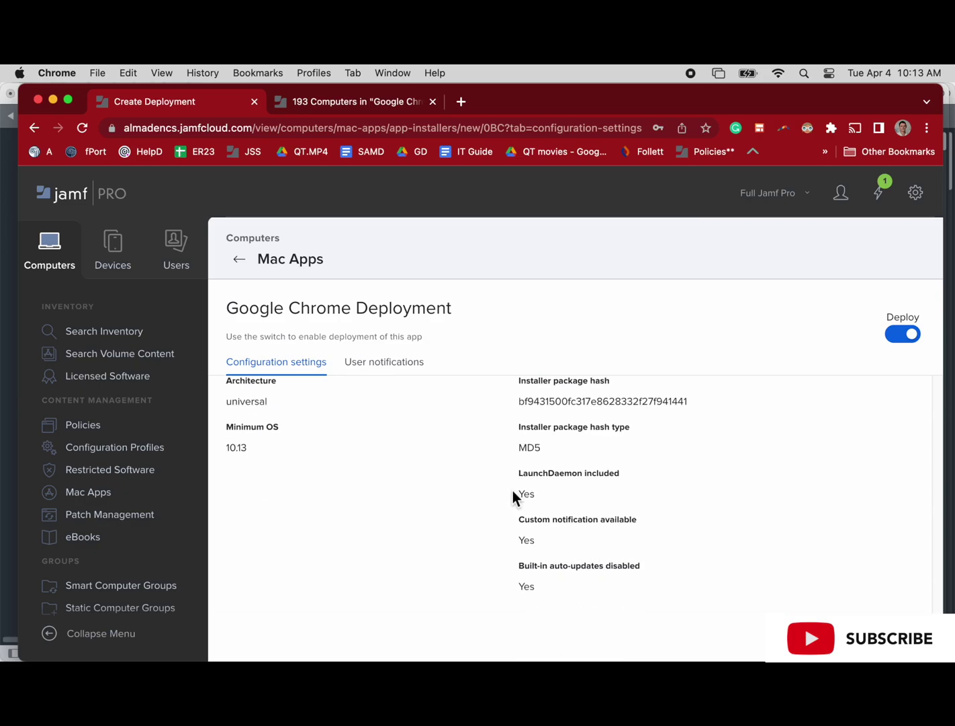
pyautogui.scroll(10, 463, 450)
pyautogui.scroll(-3, 459, 502)
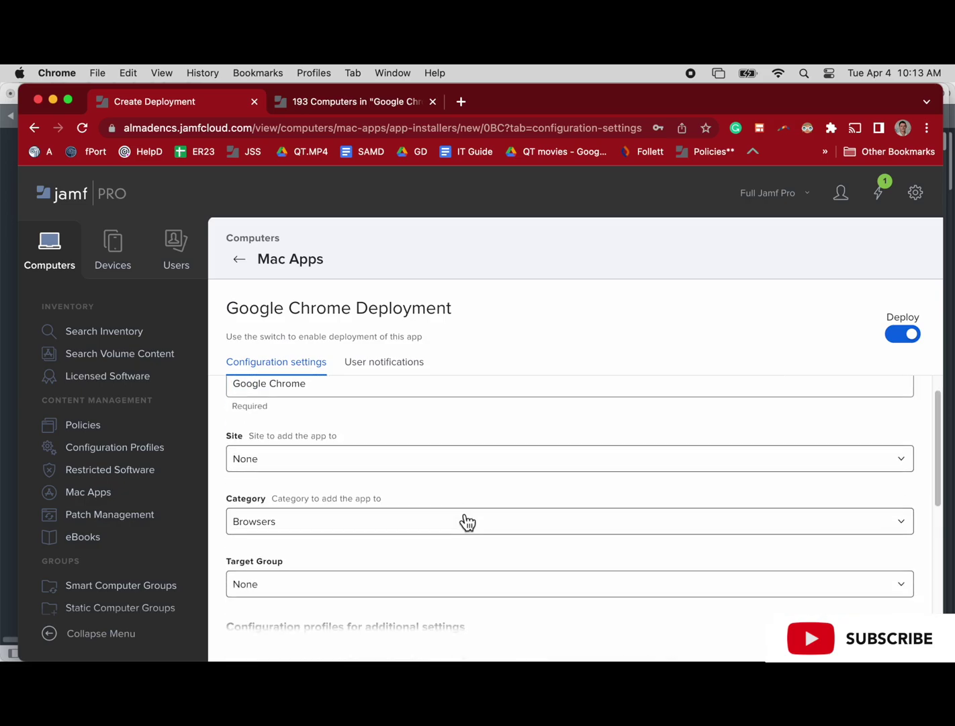
pyautogui.click(478, 565)
pyautogui.scroll(-5, 462, 503)
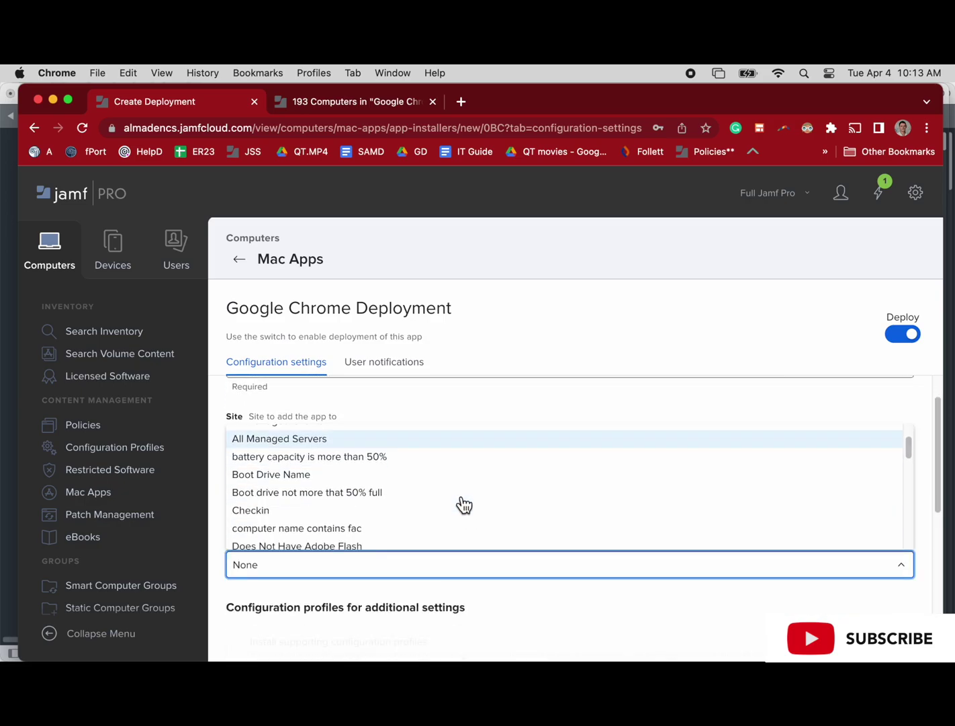
pyautogui.scroll(-1, 462, 504)
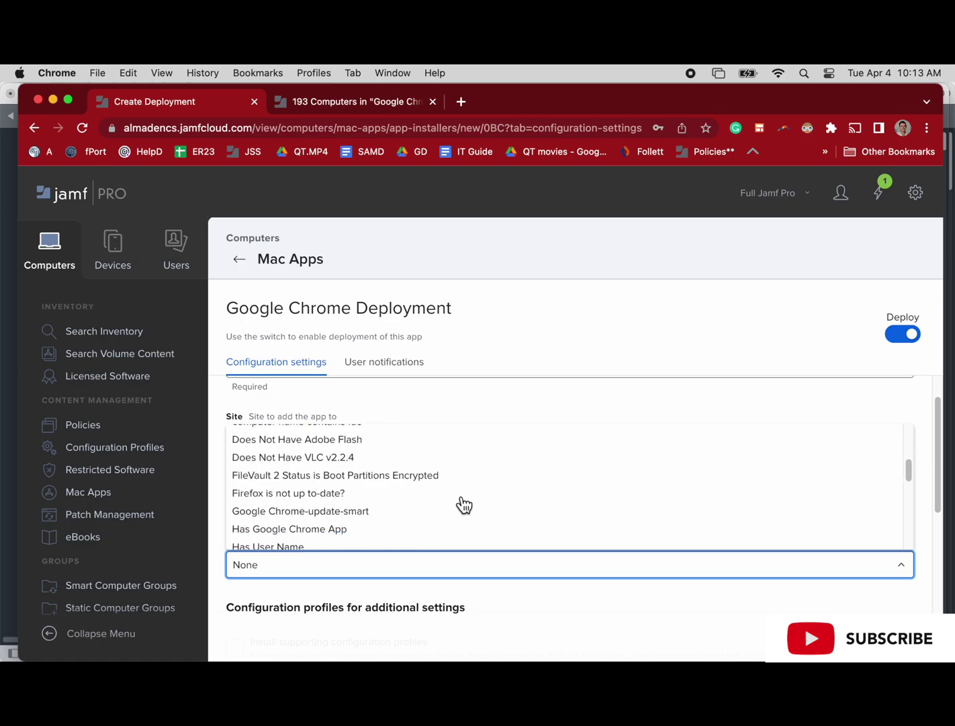
pyautogui.click(369, 513)
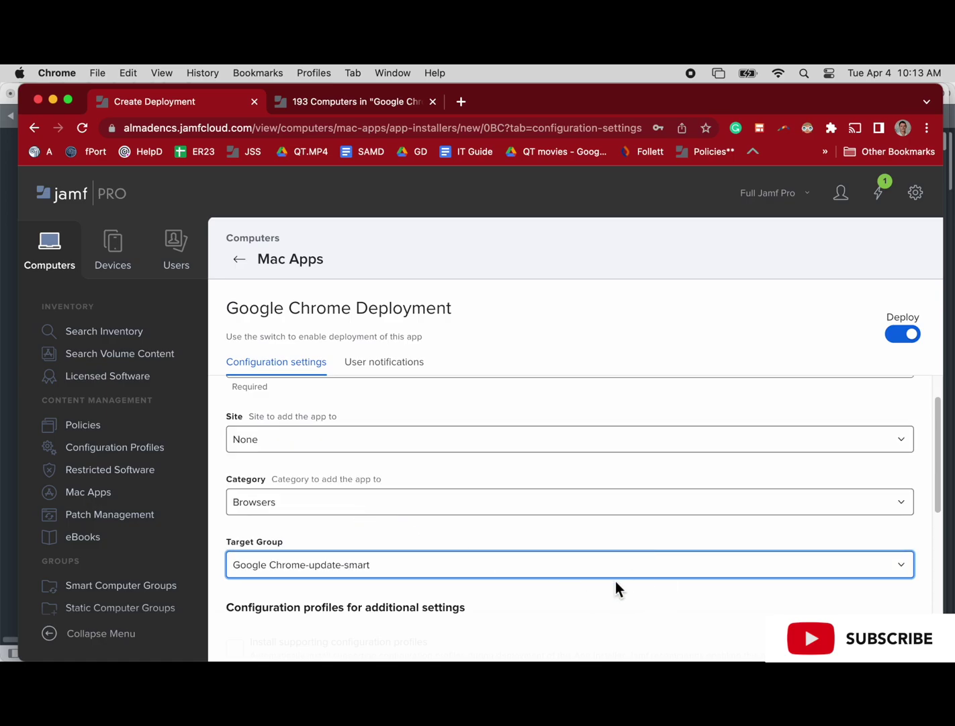
pyautogui.scroll(-10, 776, 562)
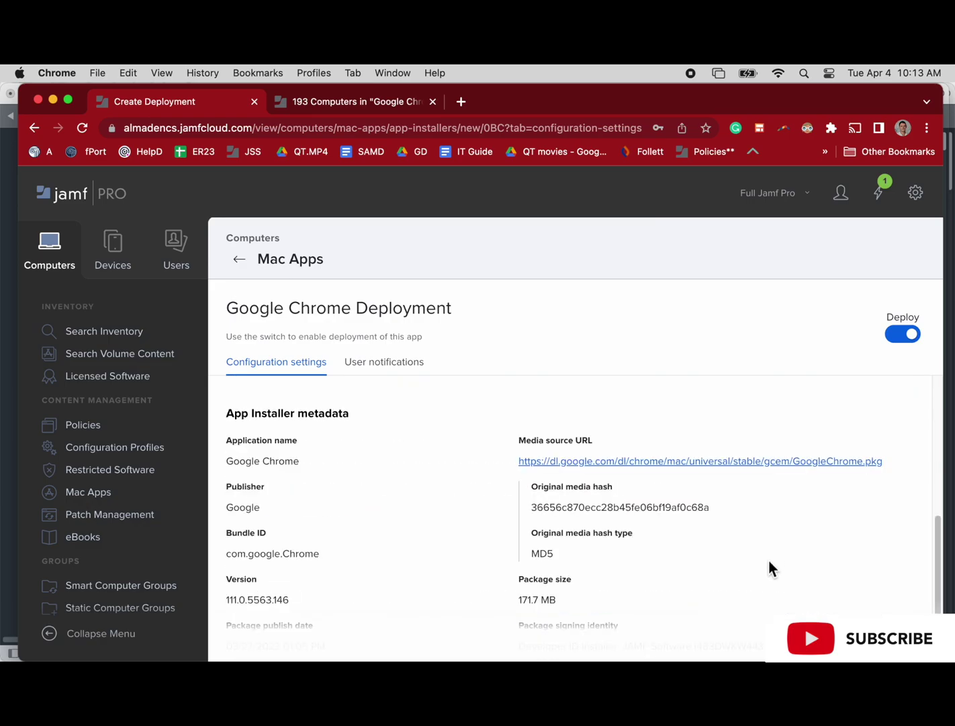
pyautogui.scroll(4, 583, 520)
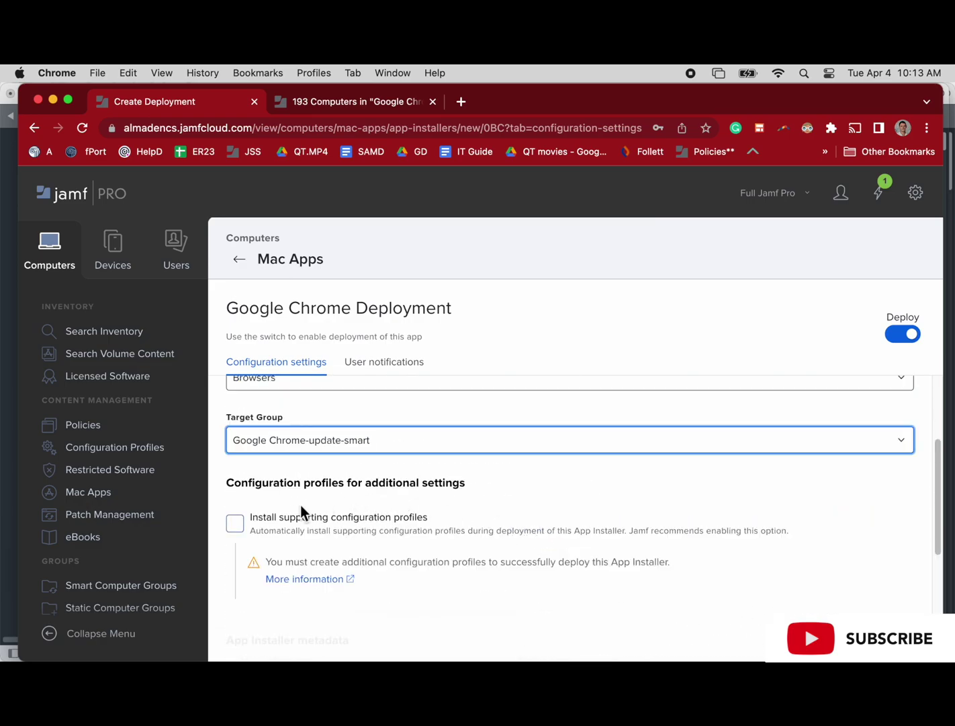
# Enable the installation of supporting configuration profiles for the Google Chrome deployment
pyautogui.click(233, 528)
pyautogui.scroll(-2, 456, 549)
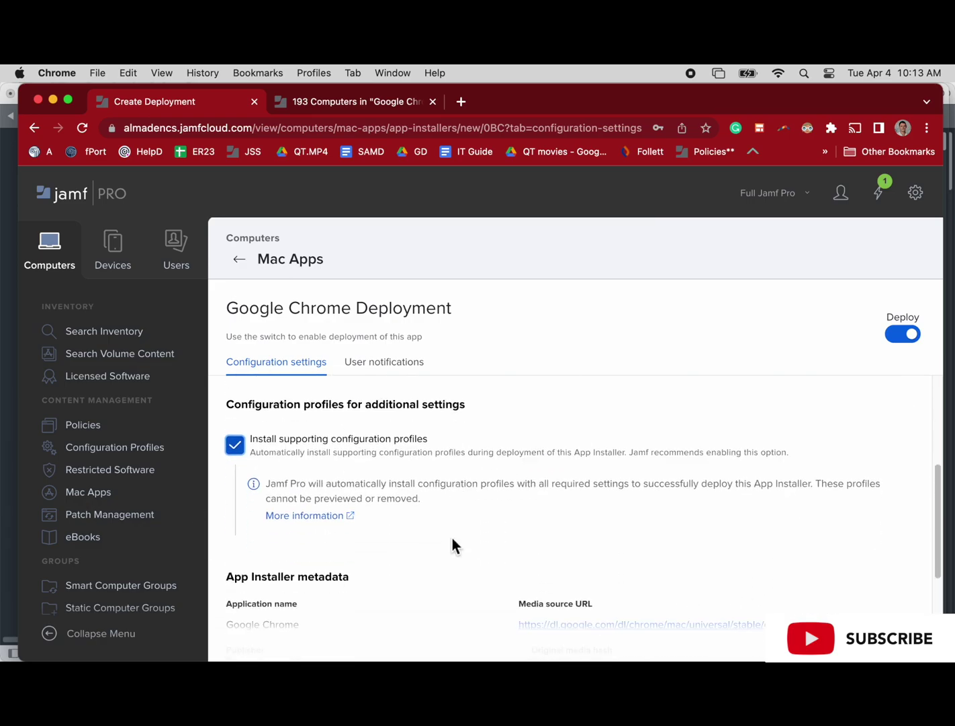
pyautogui.scroll(-8, 520, 541)
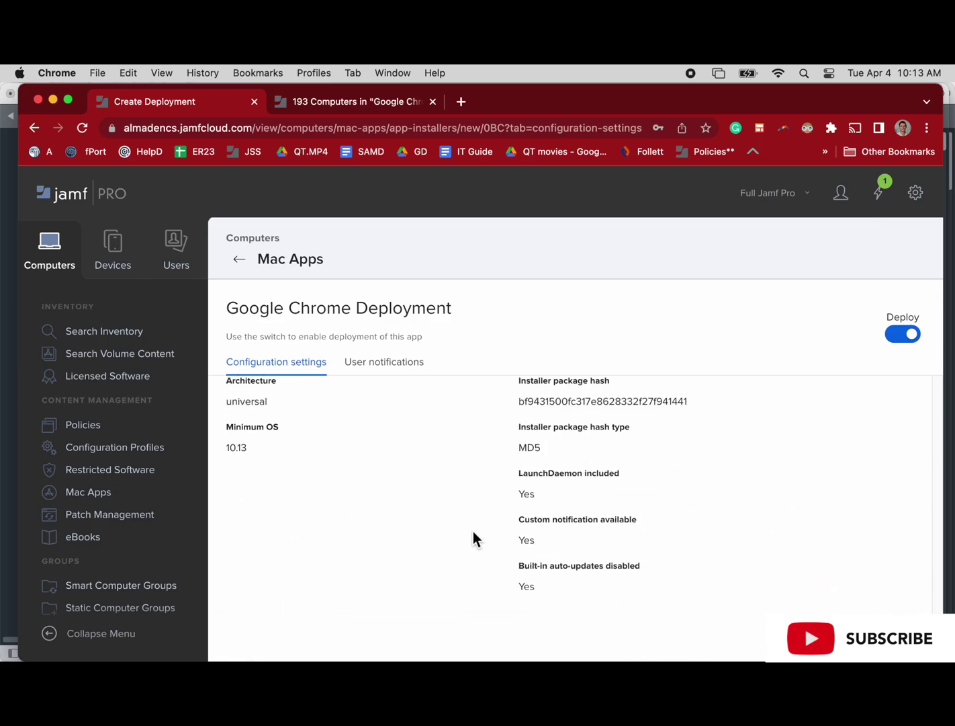
# Enable a custom notification frequency in the user notifications of the Google Chrome deployment
pyautogui.click(411, 368)
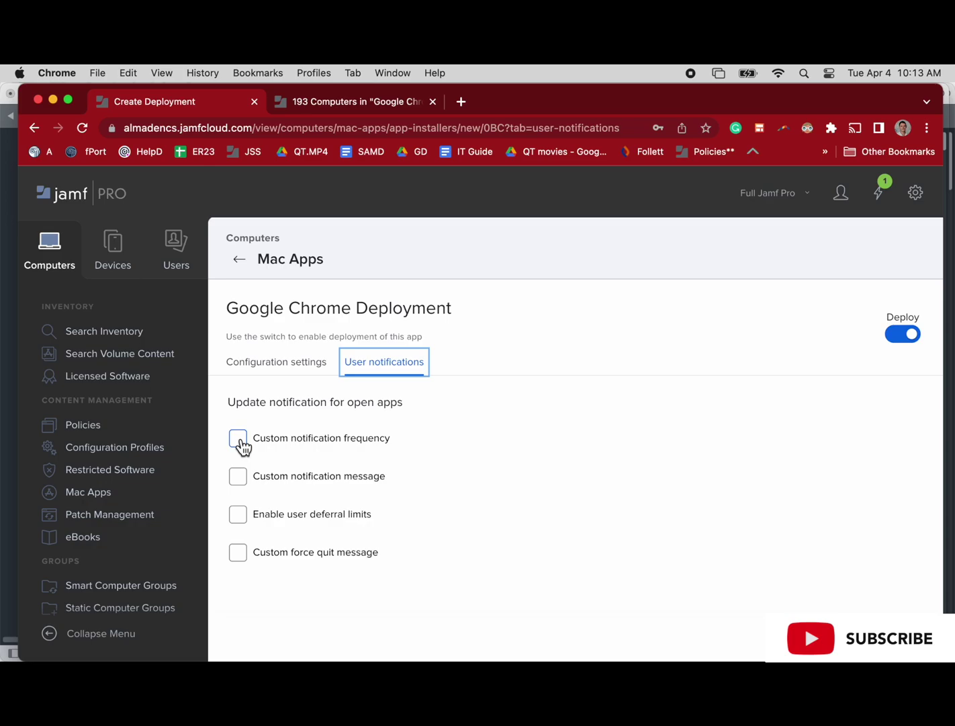
pyautogui.click(238, 438)
pyautogui.scroll(-1, 248, 542)
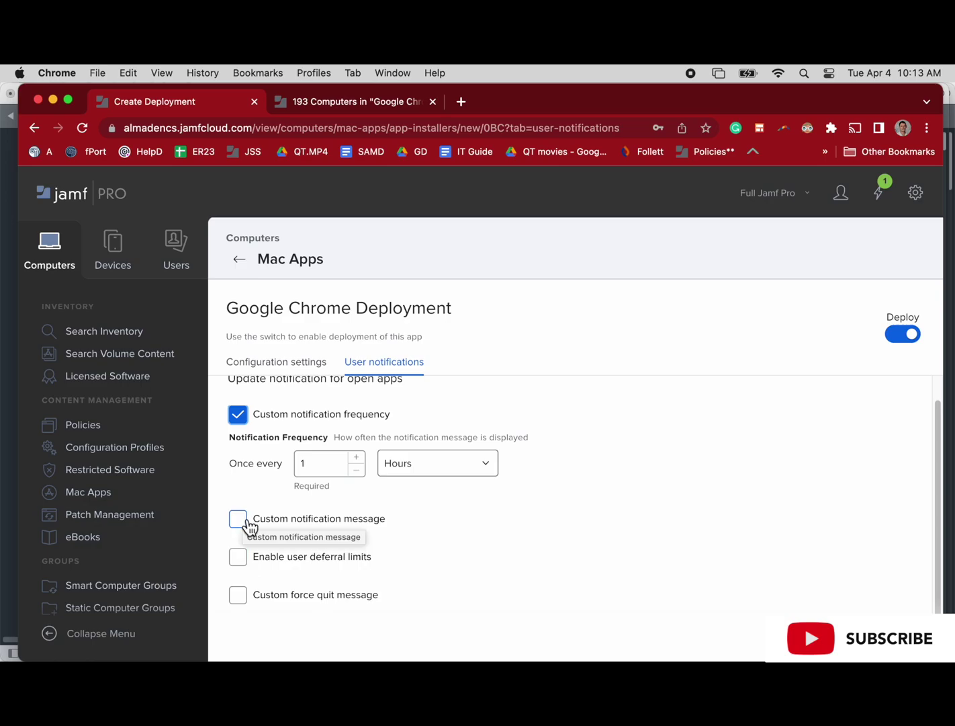
# Enable the custom notification message and set its text to "Please update chrome!"
pyautogui.click(246, 521)
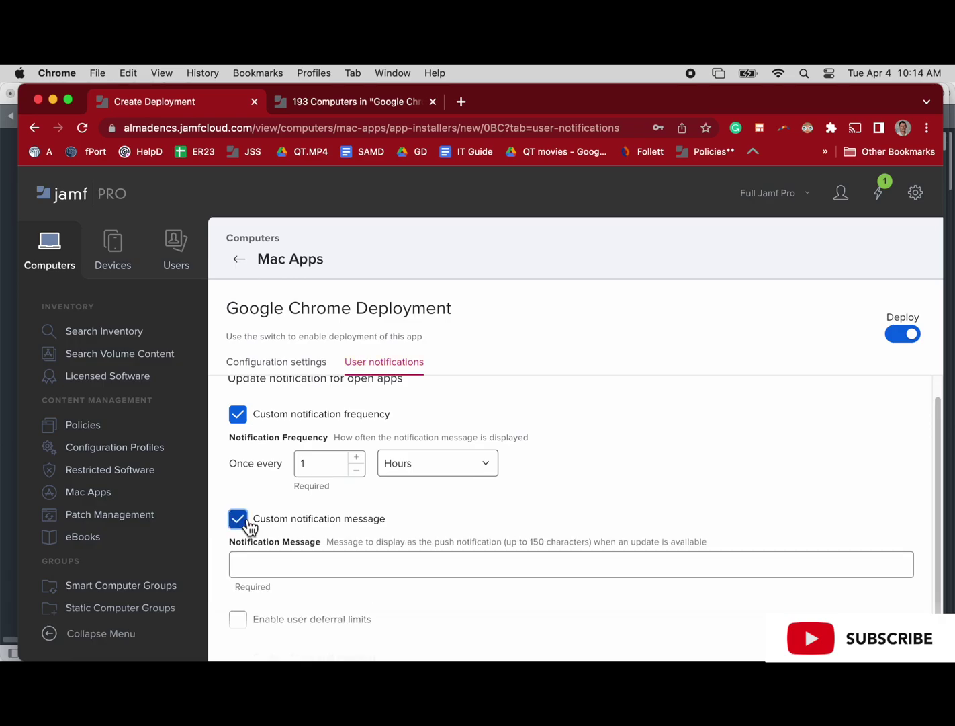
pyautogui.scroll(-2, 246, 526)
pyautogui.click(260, 506)
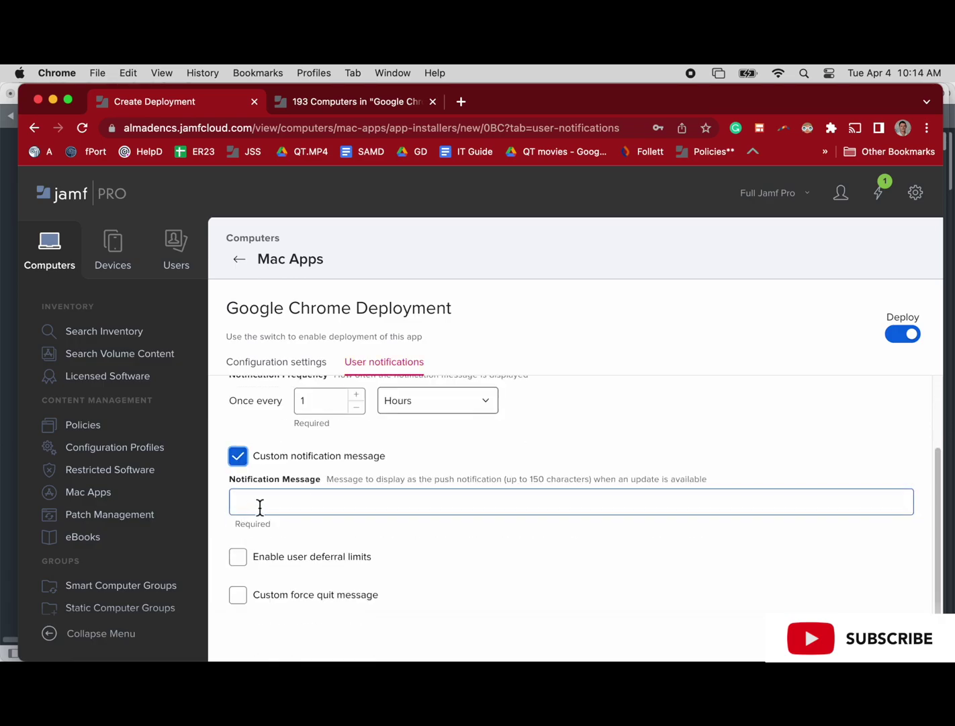
pyautogui.scroll(3, 259, 506)
pyautogui.scroll(-1, 259, 510)
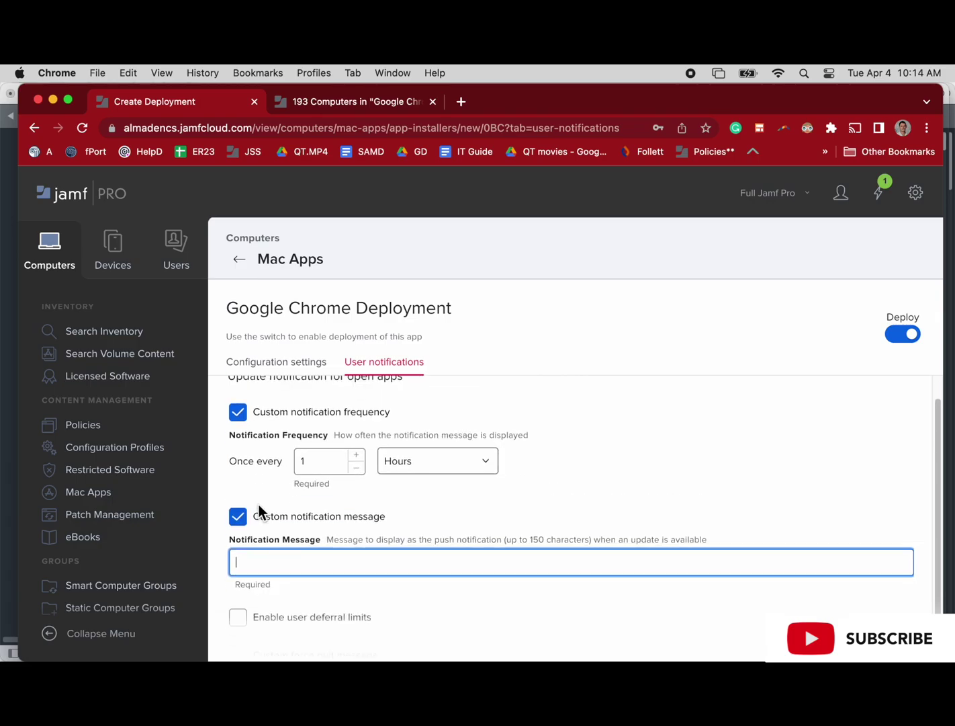
pyautogui.write('Please update chrome!')
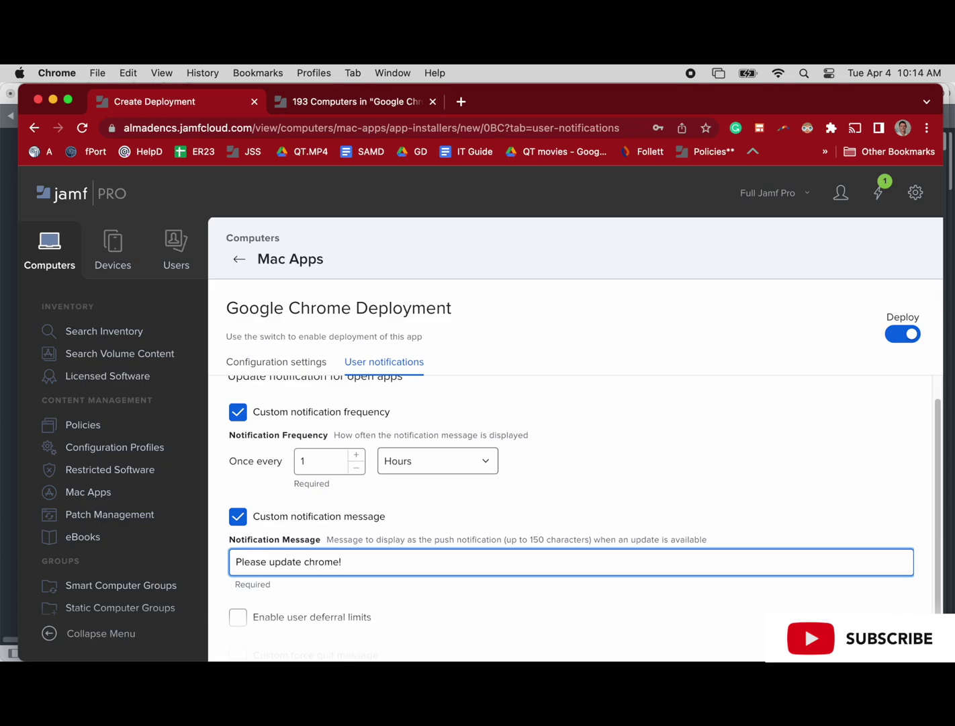
# Enable the custom force quit message and enter "We need to Quit Chrome to complete the update" as its text
pyautogui.scroll(-2, 269, 551)
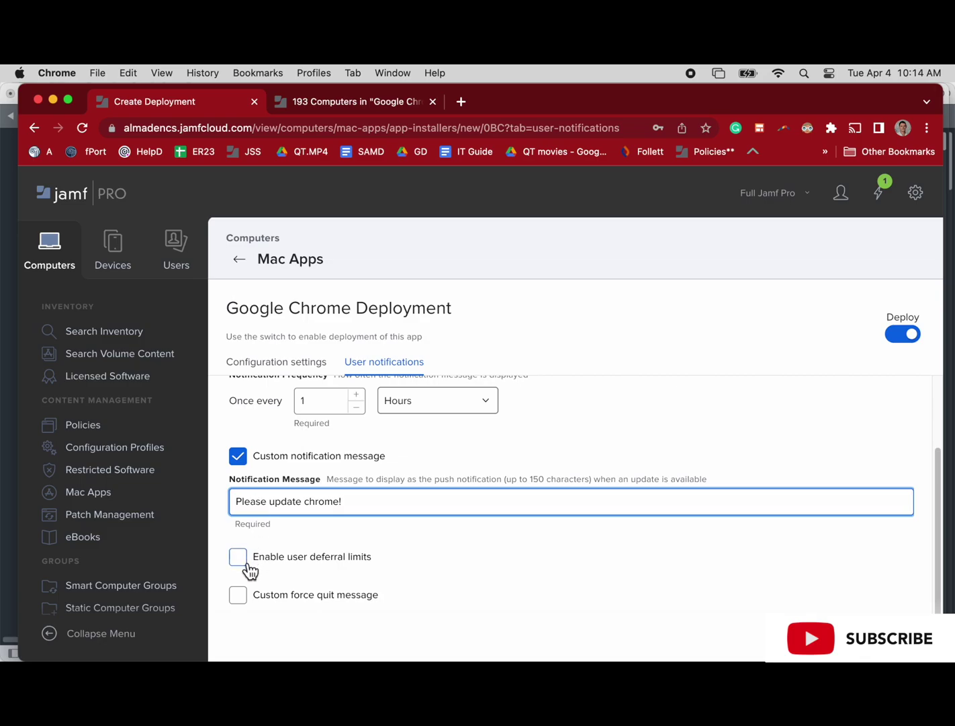
pyautogui.click(242, 597)
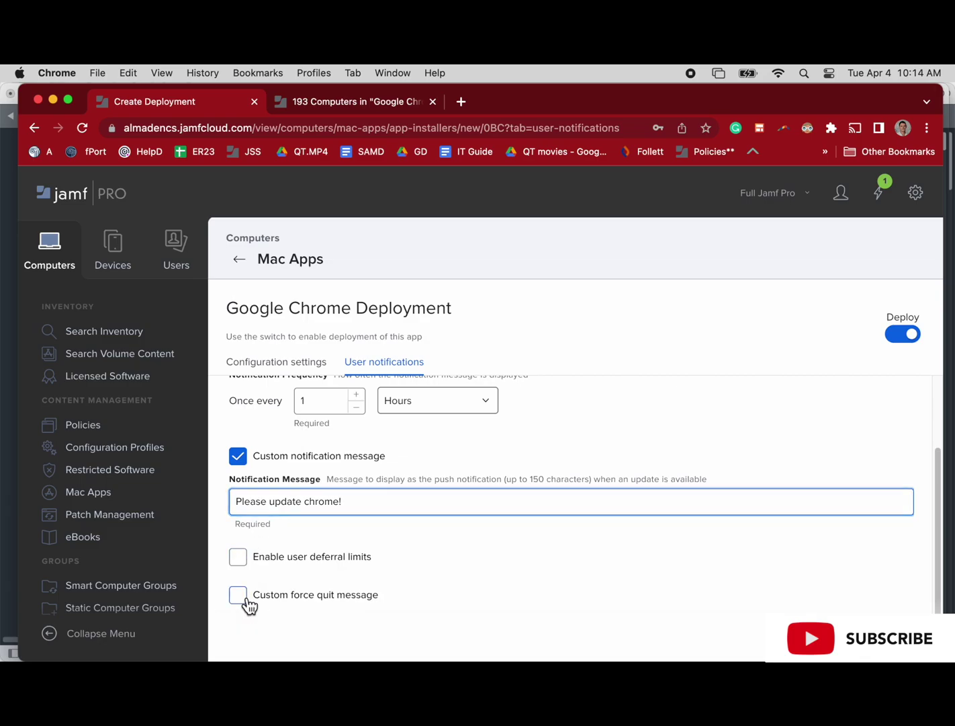
pyautogui.scroll(-2, 269, 584)
pyautogui.click(273, 573)
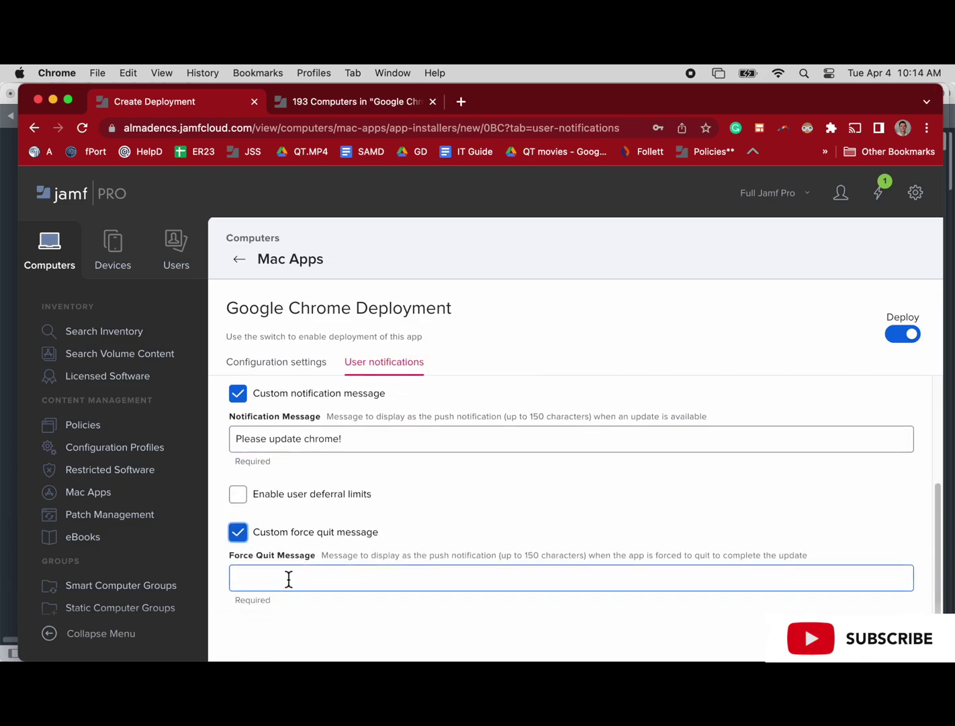
pyautogui.click(290, 578)
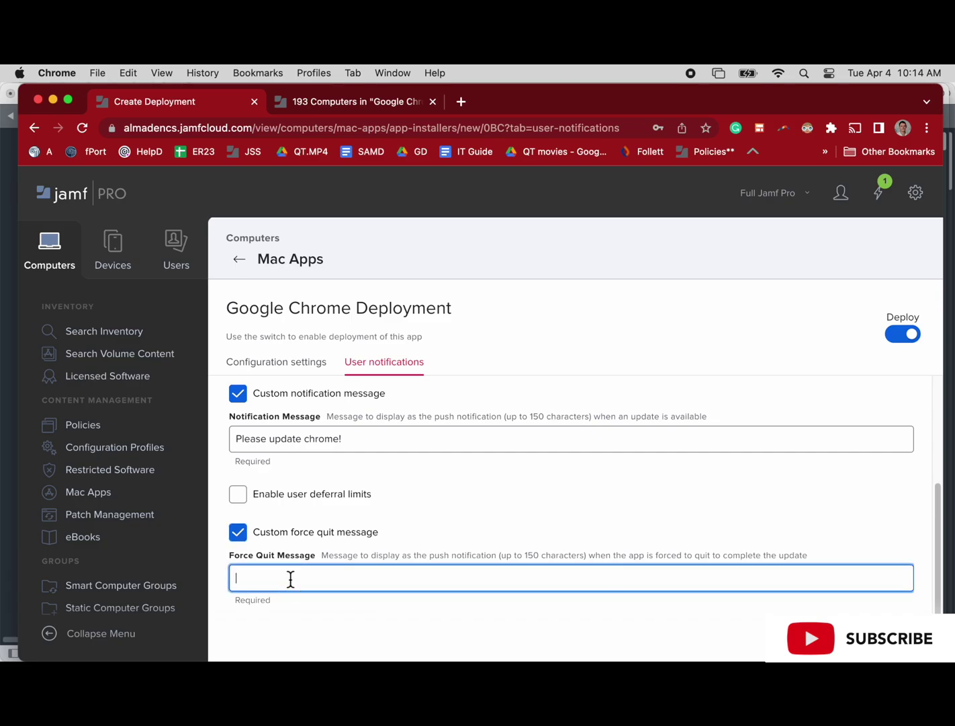
pyautogui.write('W')
pyautogui.write('e need to Quit Chrome to c')
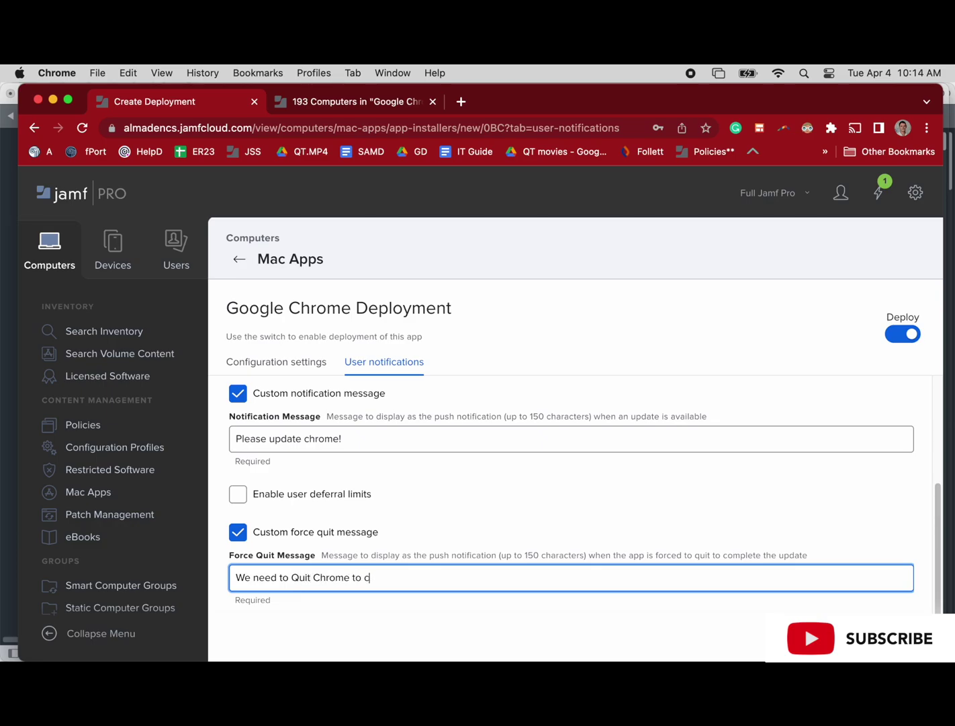
pyautogui.write('omple')
pyautogui.press('BackSpace')
pyautogui.press('BackSpace')
pyautogui.write('ete the update')
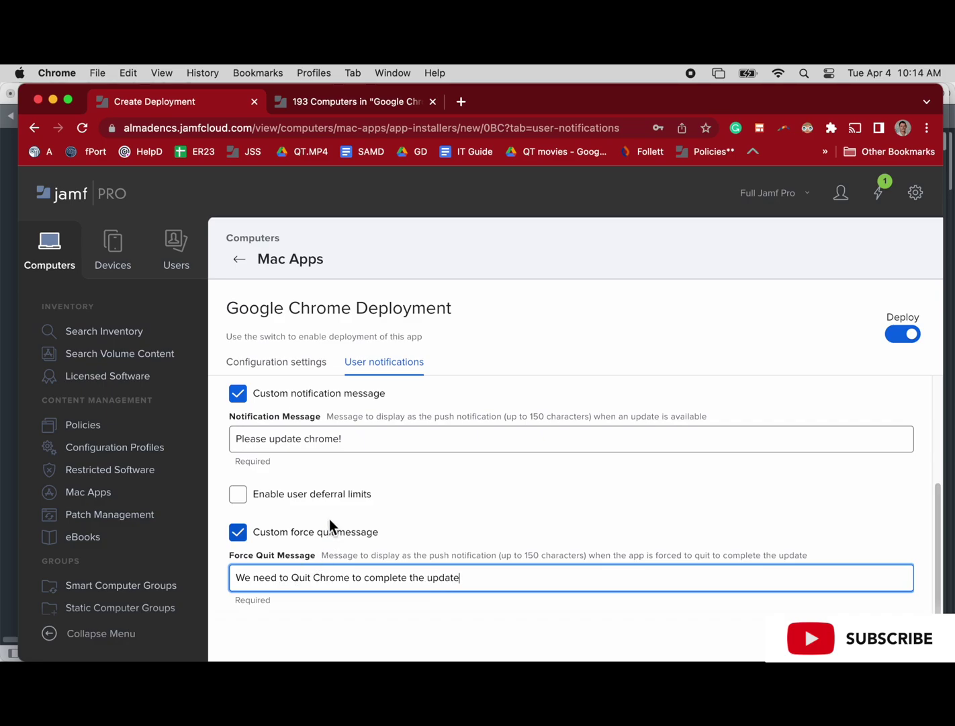
# Enable user deferral limits, append "Do not panic. You can re open chrome as soon as it is done." to the force quit message, and save
pyautogui.click(240, 501)
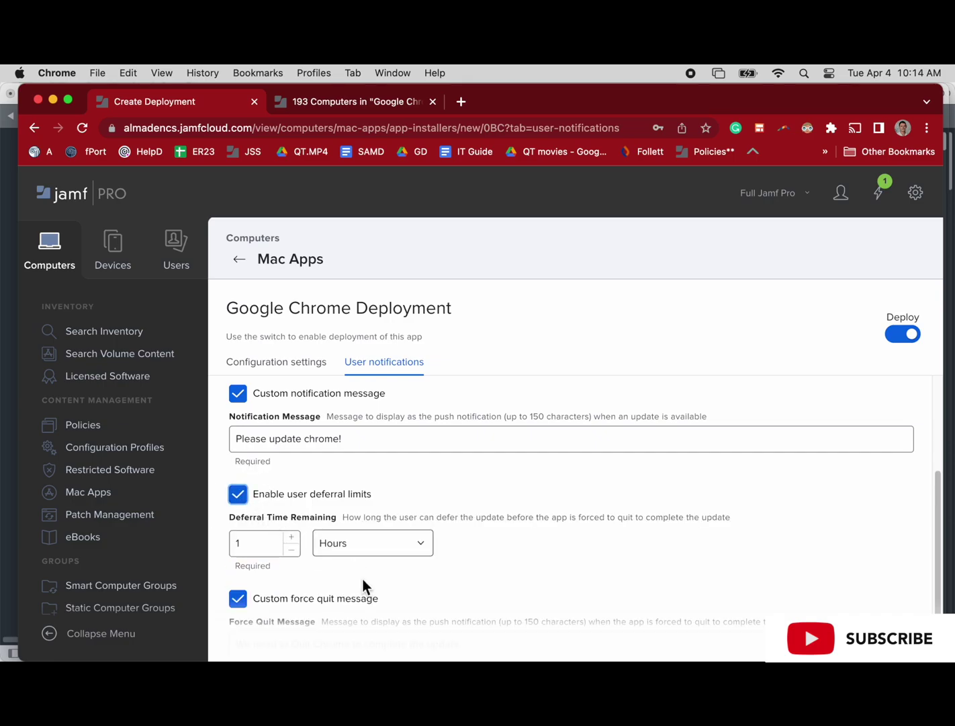
pyautogui.scroll(-2, 359, 578)
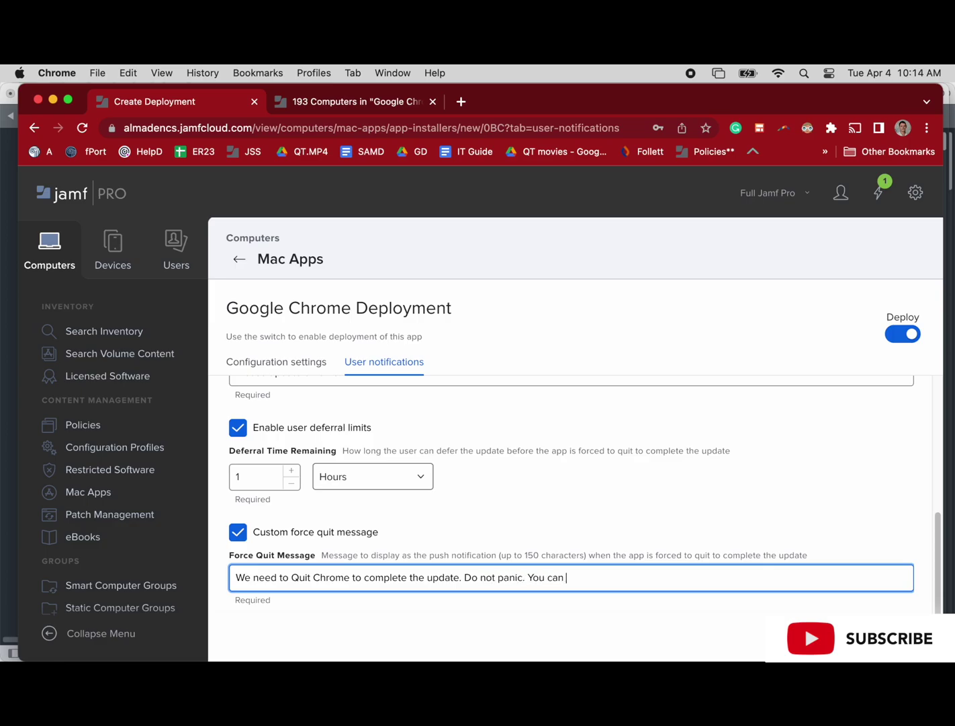
pyautogui.write('chrome as soon as it is done.')
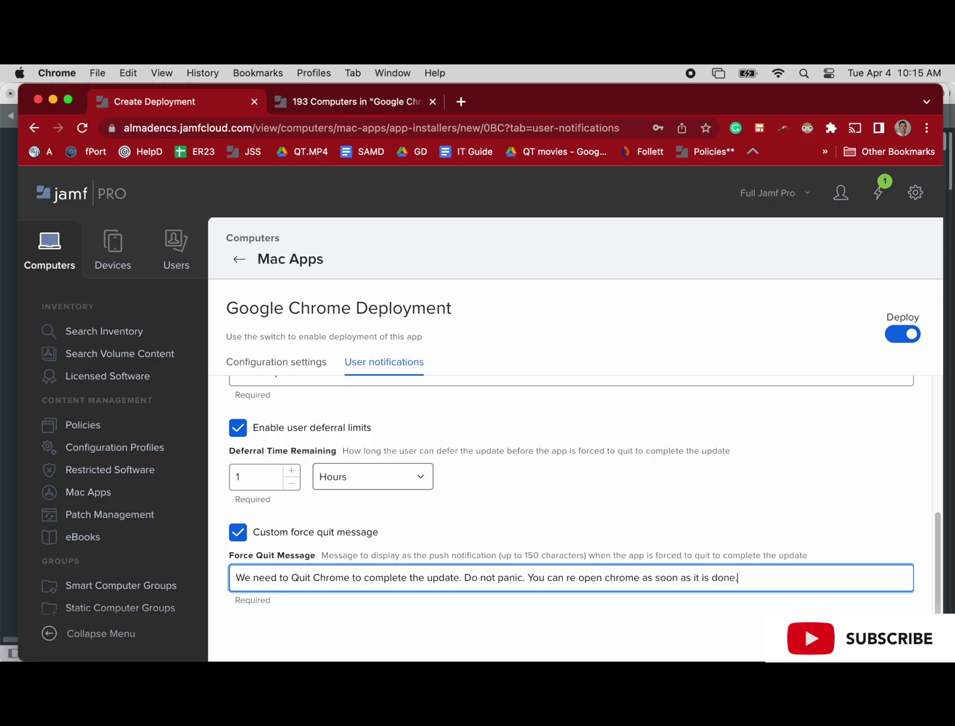
pyautogui.hotkey('ctrl', 's')
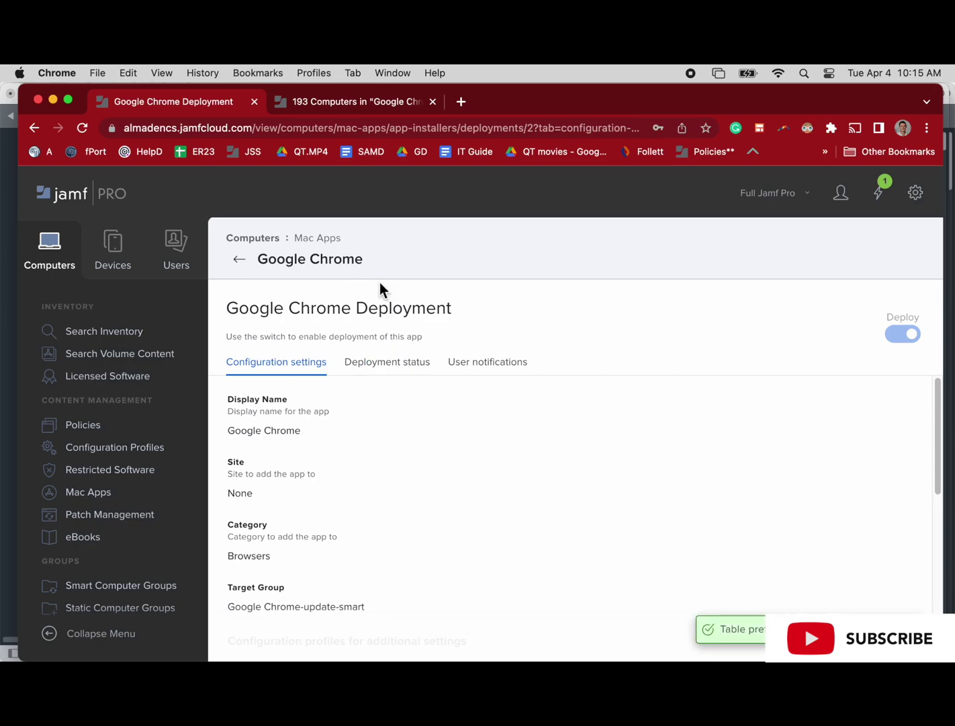
# Start a new Mac app deployment from the Jamf App Catalog, searching for "FireFox" and adding Mozilla Firefox
pyautogui.click(324, 240)
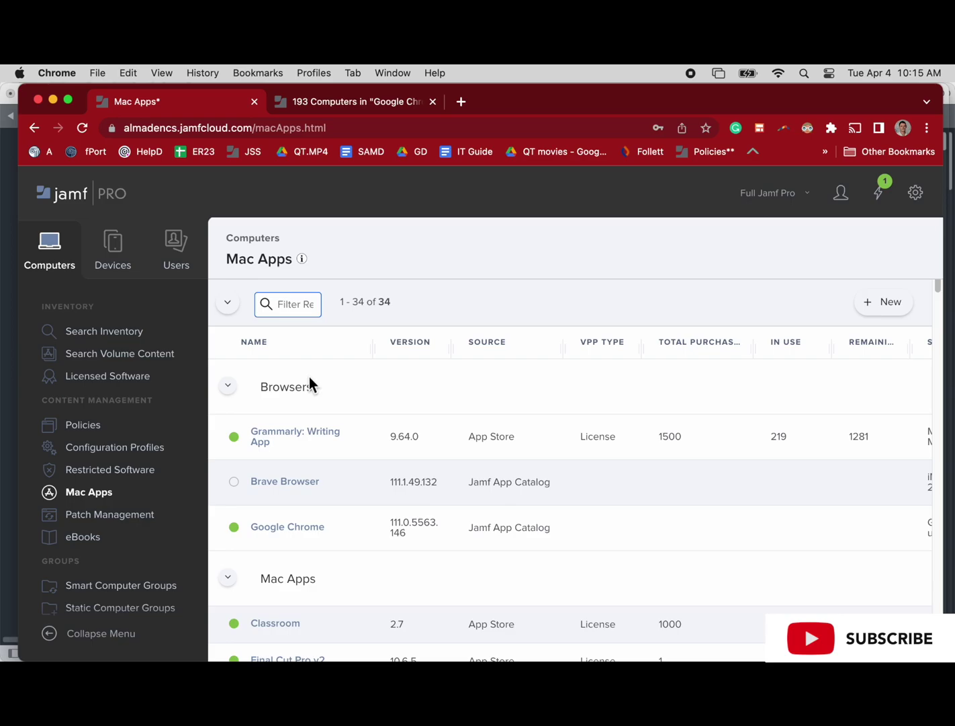
pyautogui.click(871, 305)
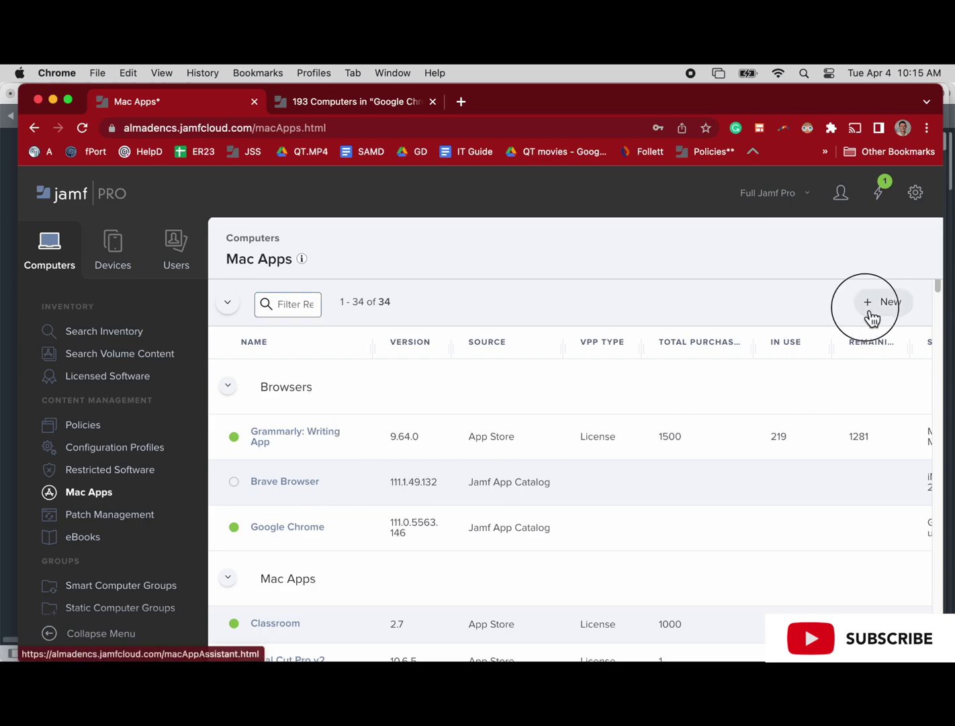
pyautogui.click(423, 369)
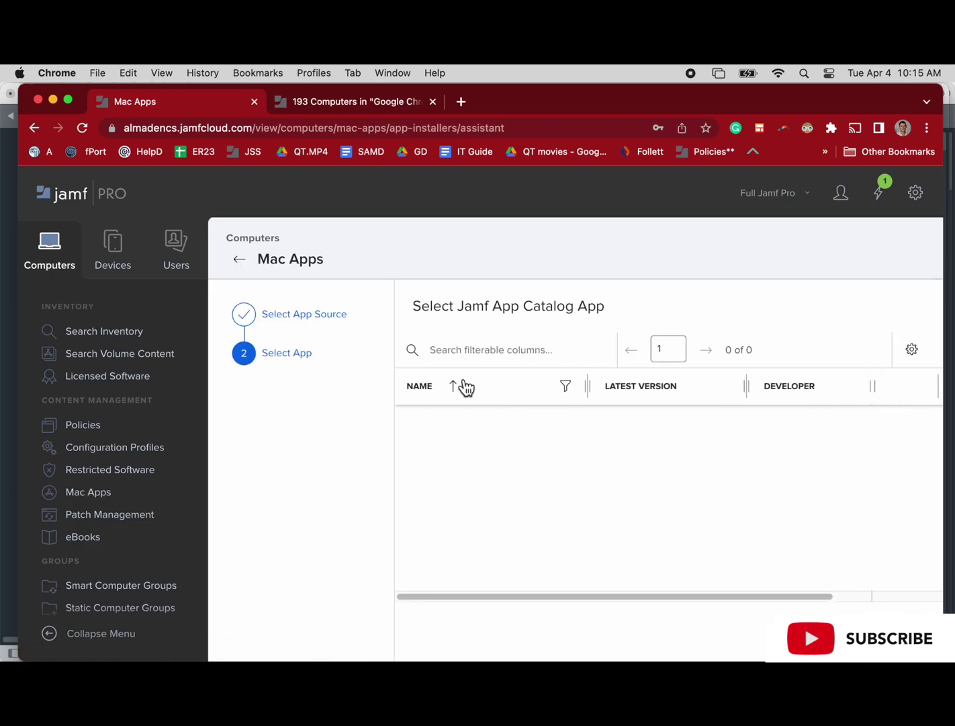
pyautogui.write('F')
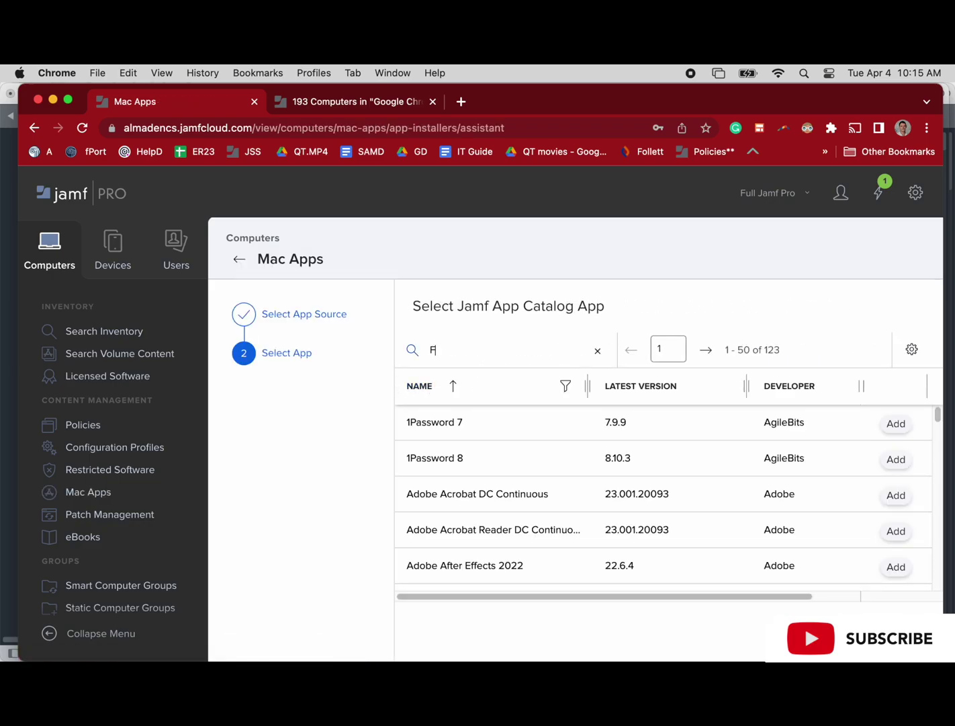
pyautogui.write('ireFox')
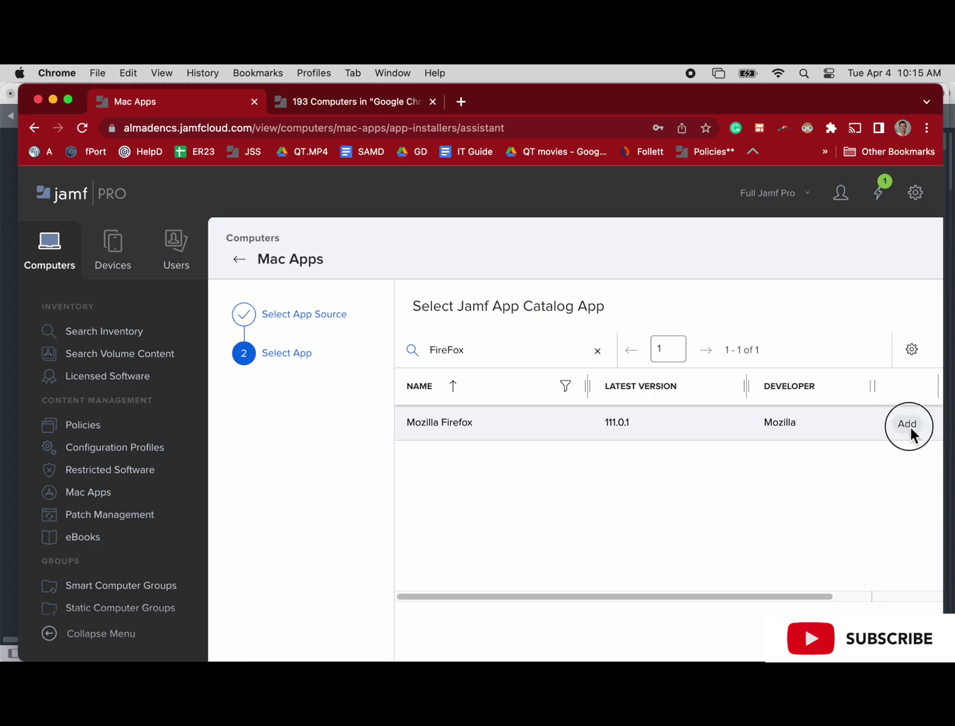
pyautogui.click(908, 425)
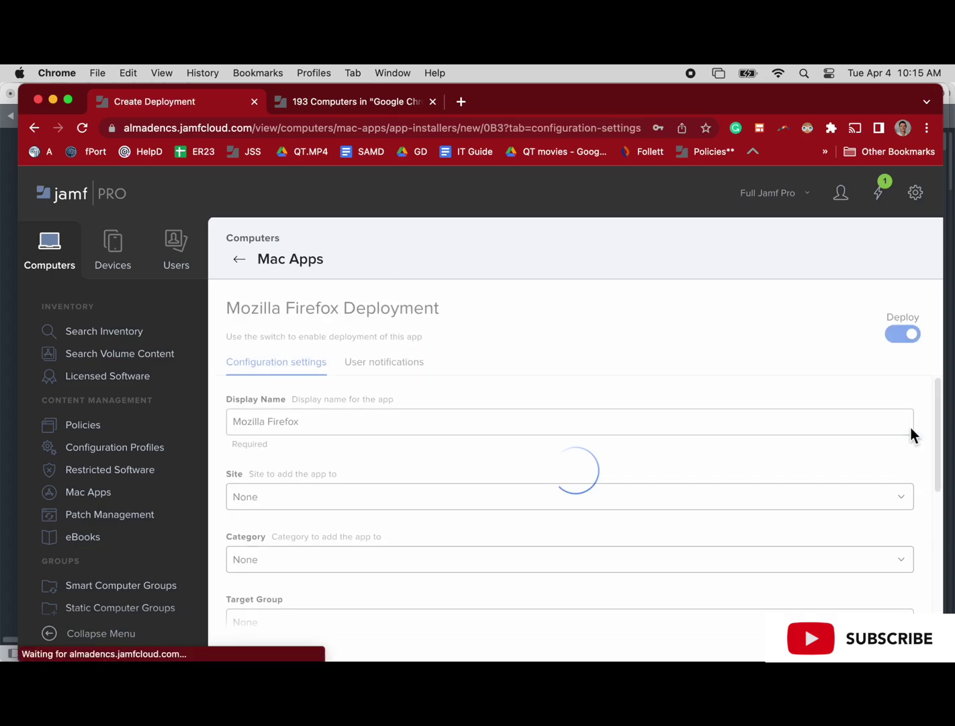
# Set the category of the Mozilla Firefox deployment to Browsers
pyautogui.scroll(-1, 433, 562)
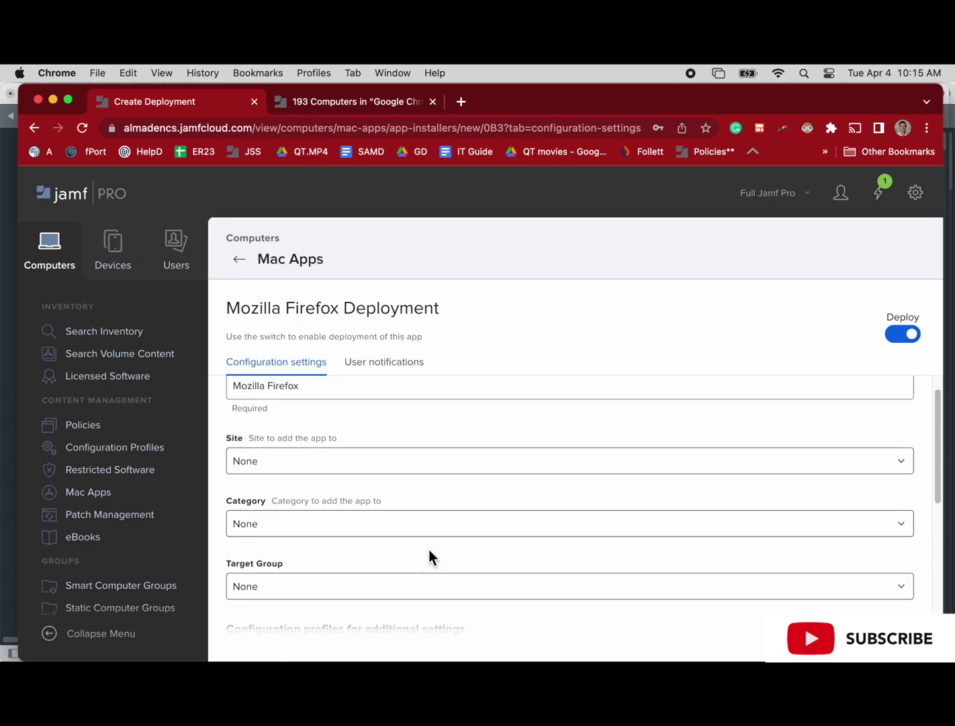
pyautogui.click(434, 531)
pyautogui.scroll(-2, 354, 596)
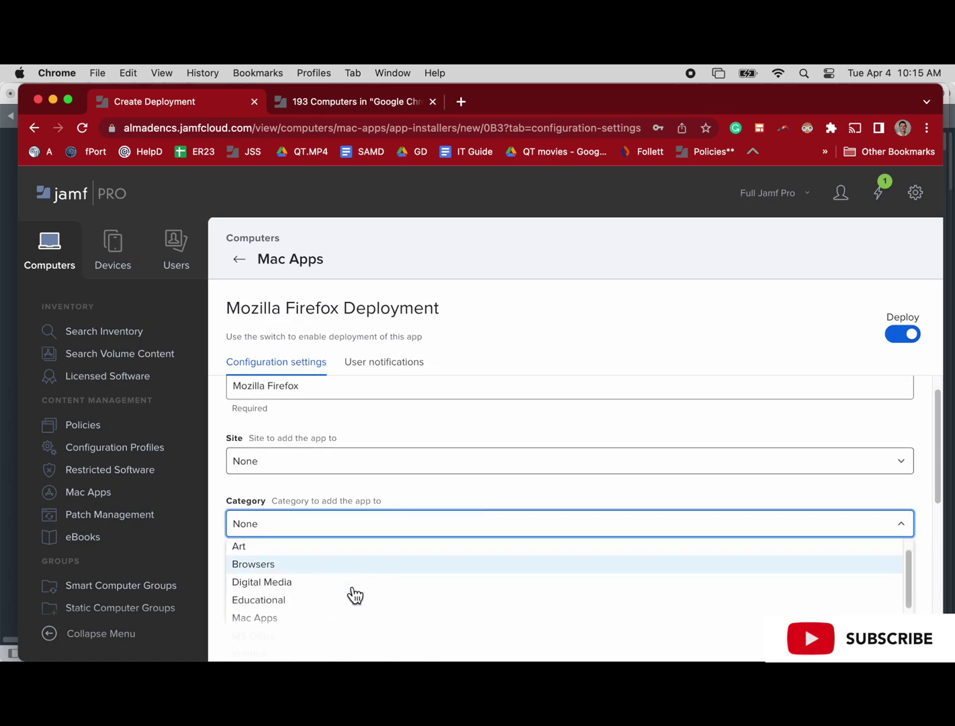
pyautogui.click(364, 557)
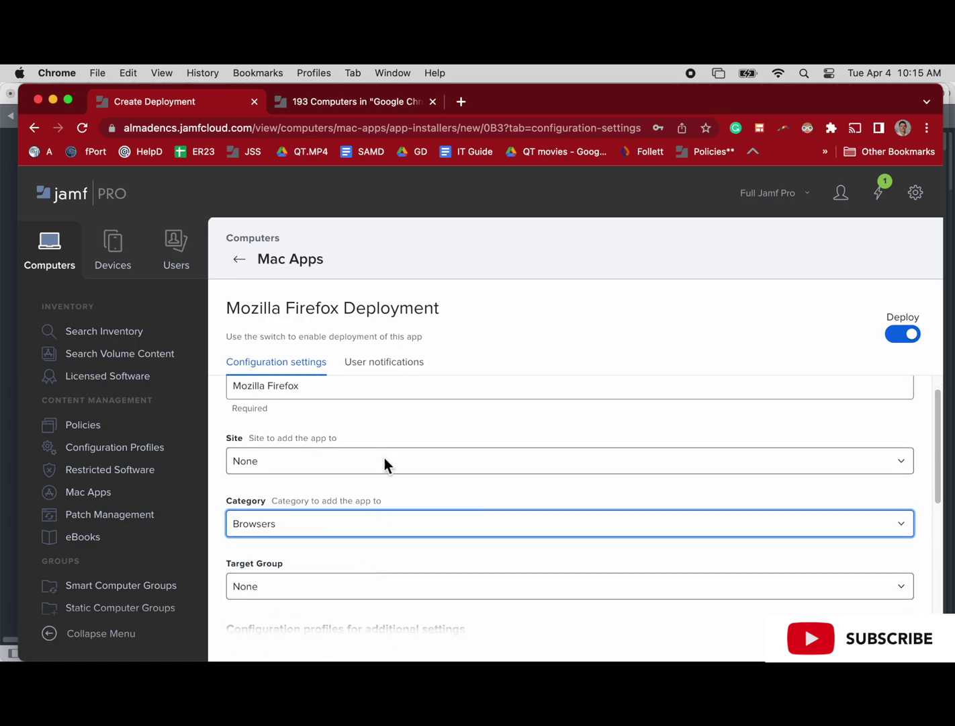
# Copy the version number 111.0.1 from the App Installer metadata of the Mozilla Firefox deployment
pyautogui.scroll(-10, 405, 443)
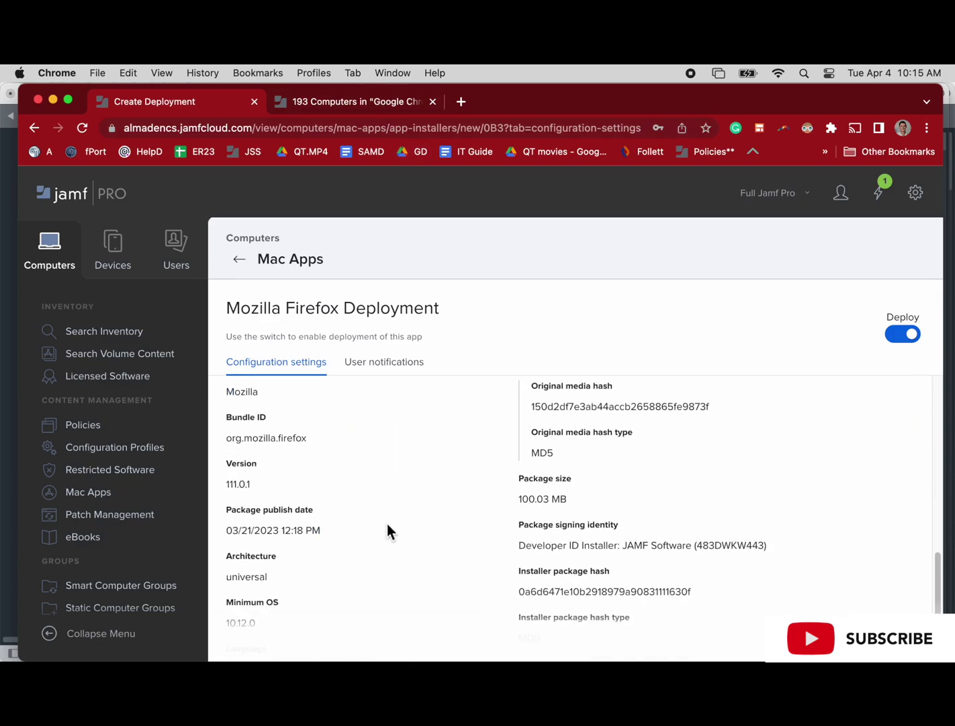
pyautogui.moveTo(251, 470); pyautogui.dragTo(229, 474)
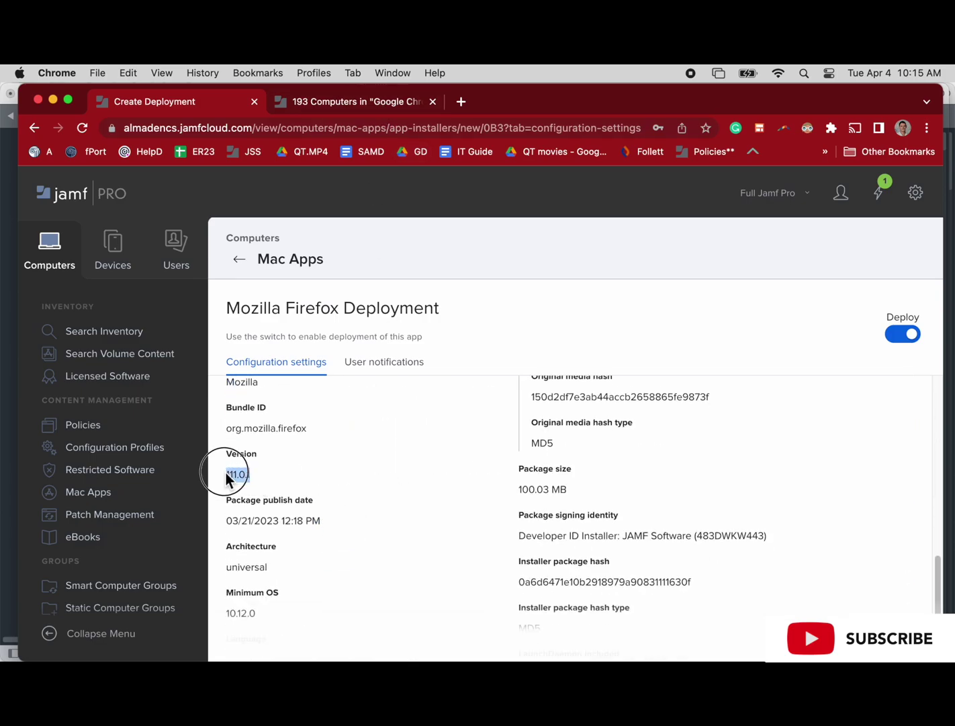
pyautogui.press('super+c')
# Open the criteria of the smart computer group "Firefox is not up to-date?" for editing
pyautogui.click(338, 105)
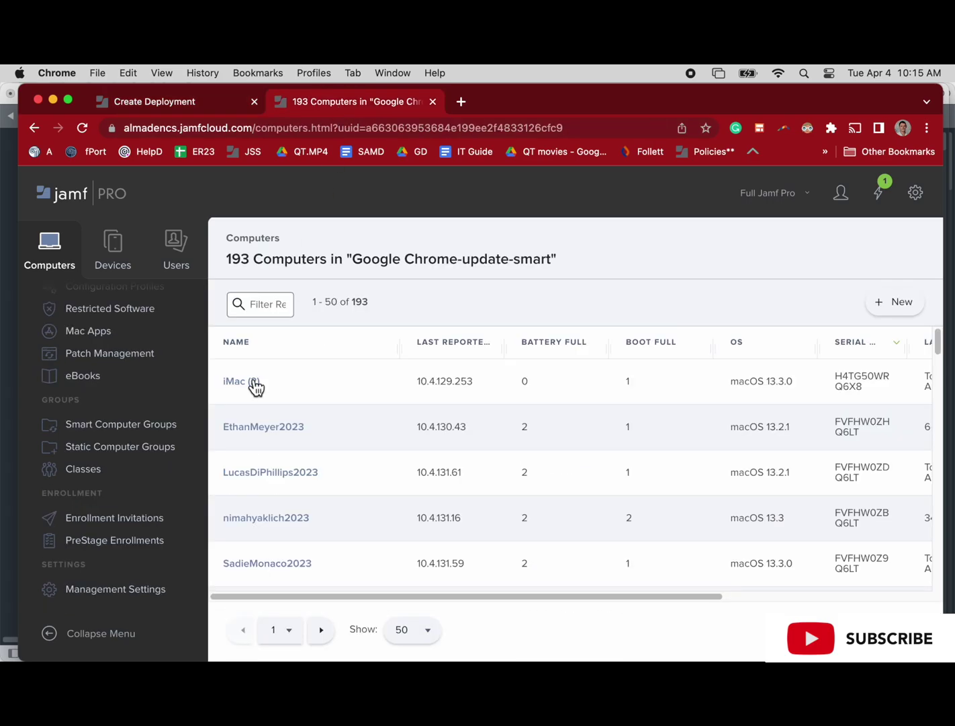
pyautogui.click(124, 430)
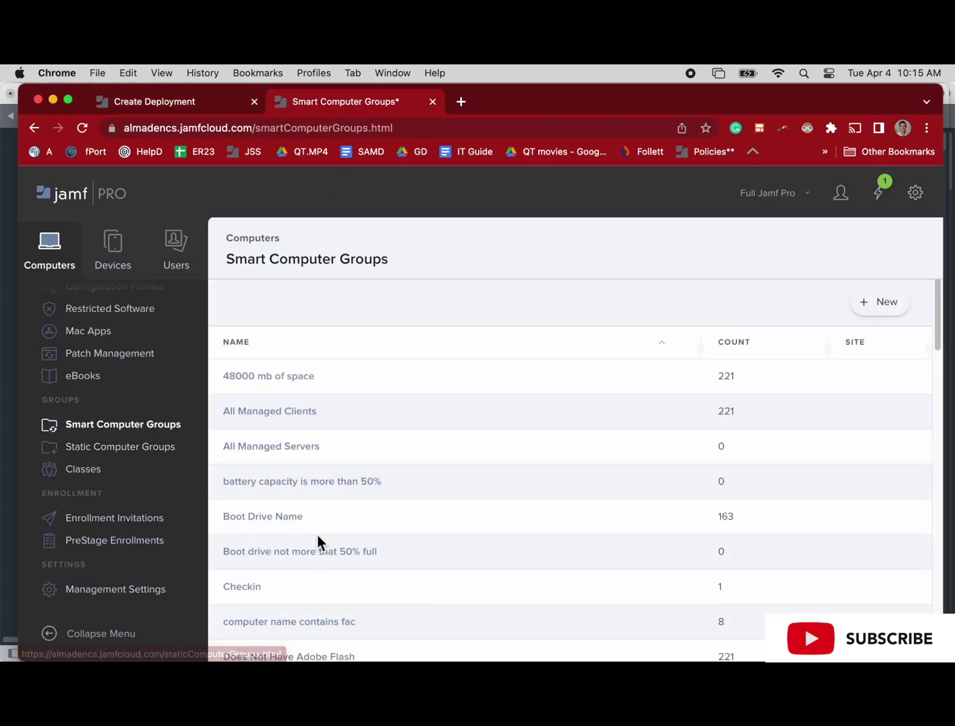
pyautogui.scroll(-5, 320, 541)
pyautogui.click(314, 501)
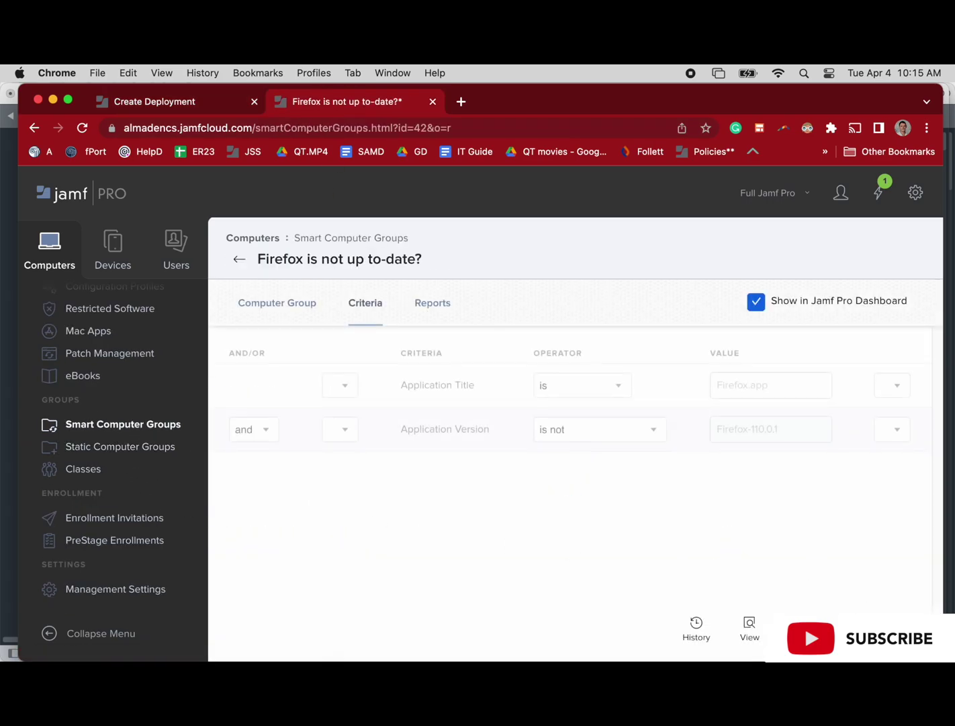
pyautogui.click(871, 609)
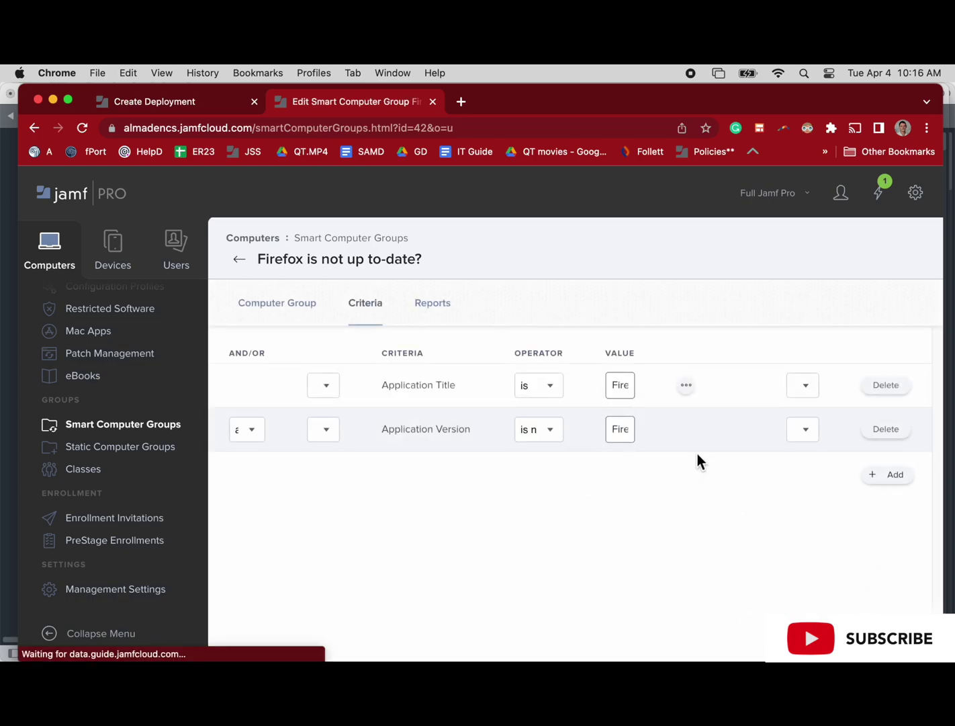
# Replace the Application Version criterion's value with the copied 111.0.1 and save the smart group
pyautogui.click(606, 431)
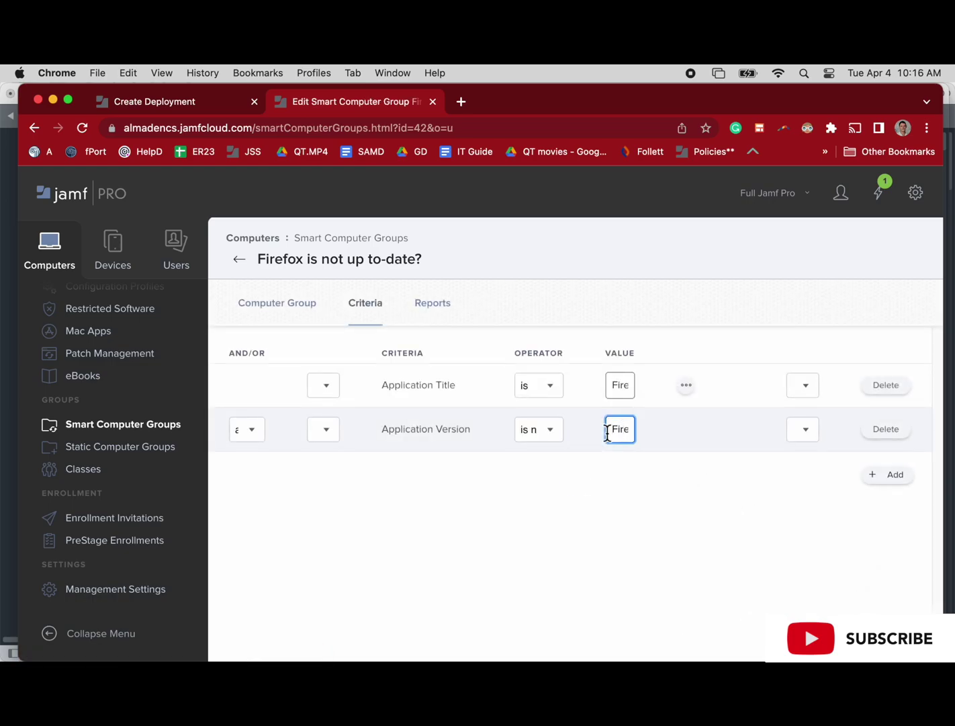
pyautogui.moveTo(608, 432); pyautogui.dragTo(671, 435)
pyautogui.press('super+v')
pyautogui.click(904, 632)
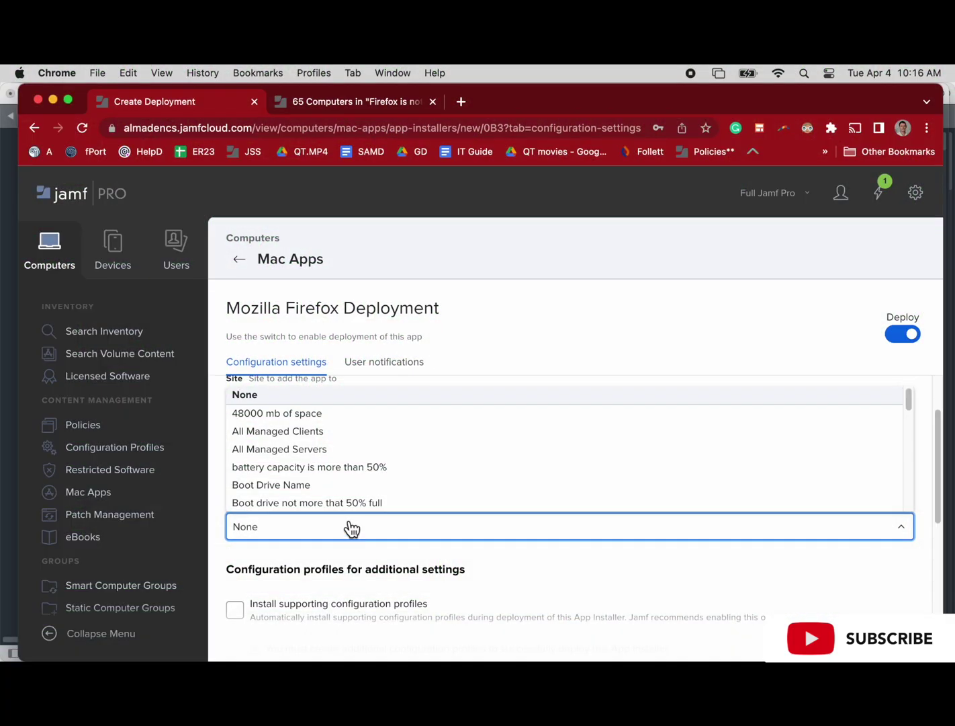
# Set the target group of the Mozilla Firefox deployment to "Firefox is not up to-date?"
pyautogui.scroll(-5, 352, 497)
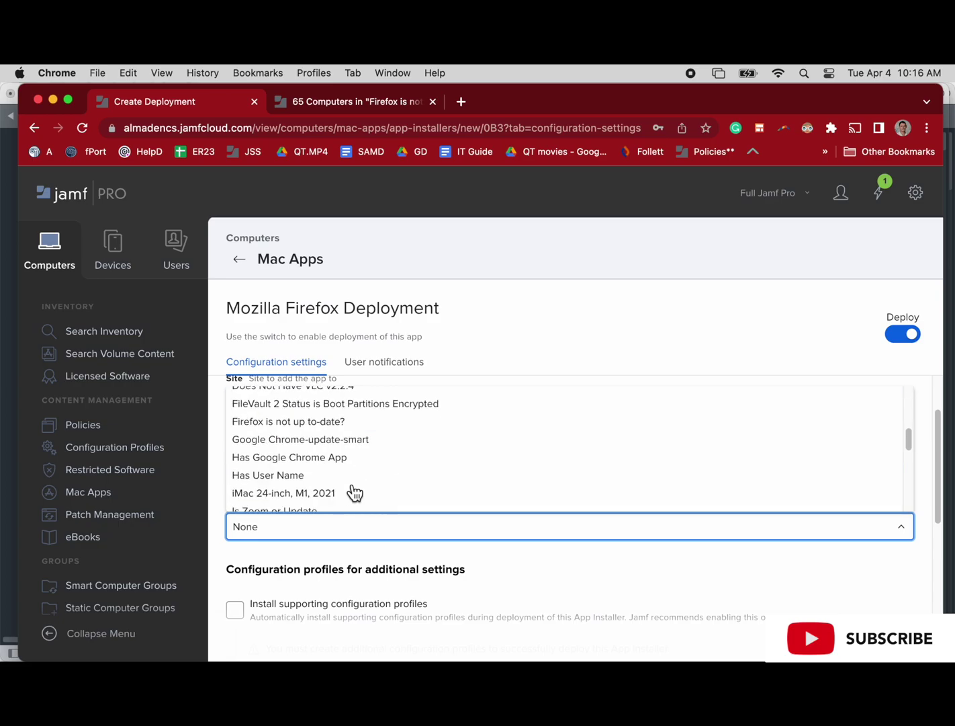
pyautogui.scroll(-5, 354, 493)
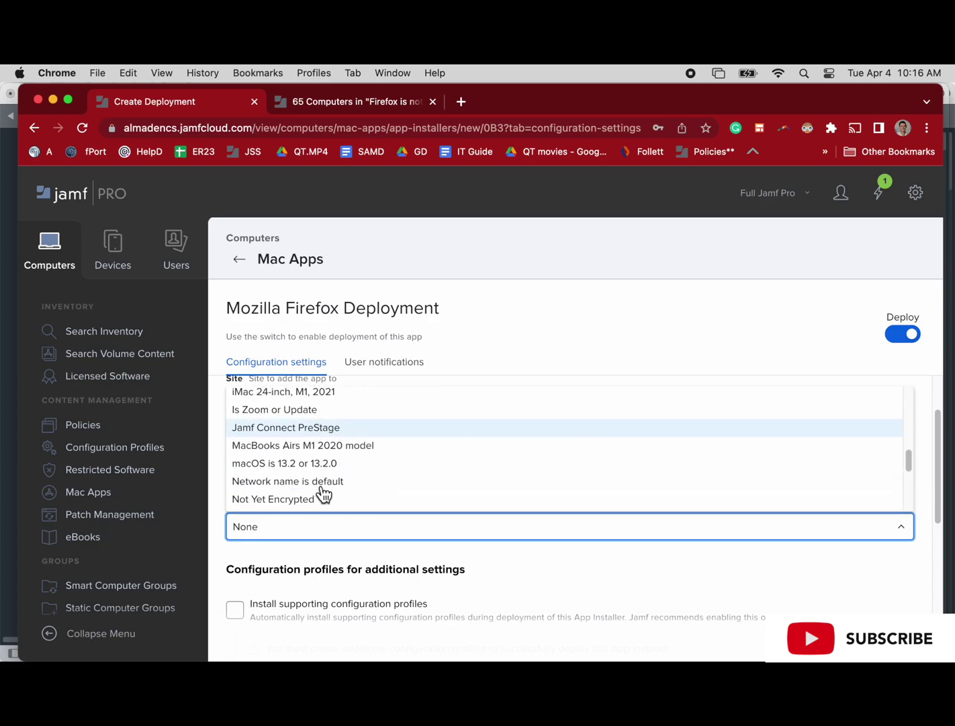
pyautogui.scroll(-5, 323, 491)
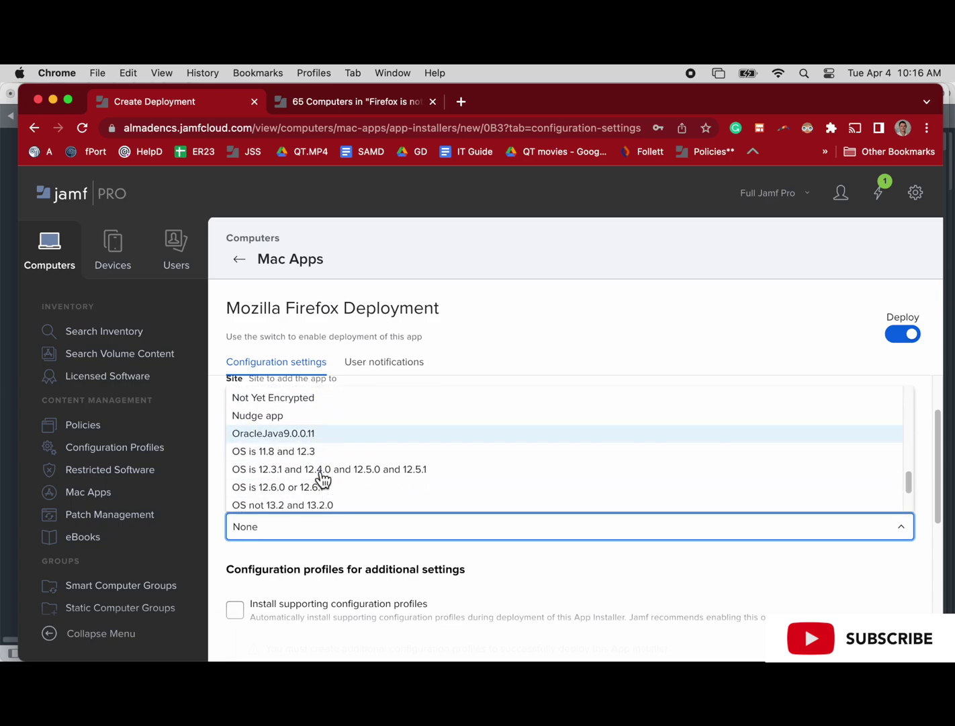
pyautogui.scroll(-2, 323, 478)
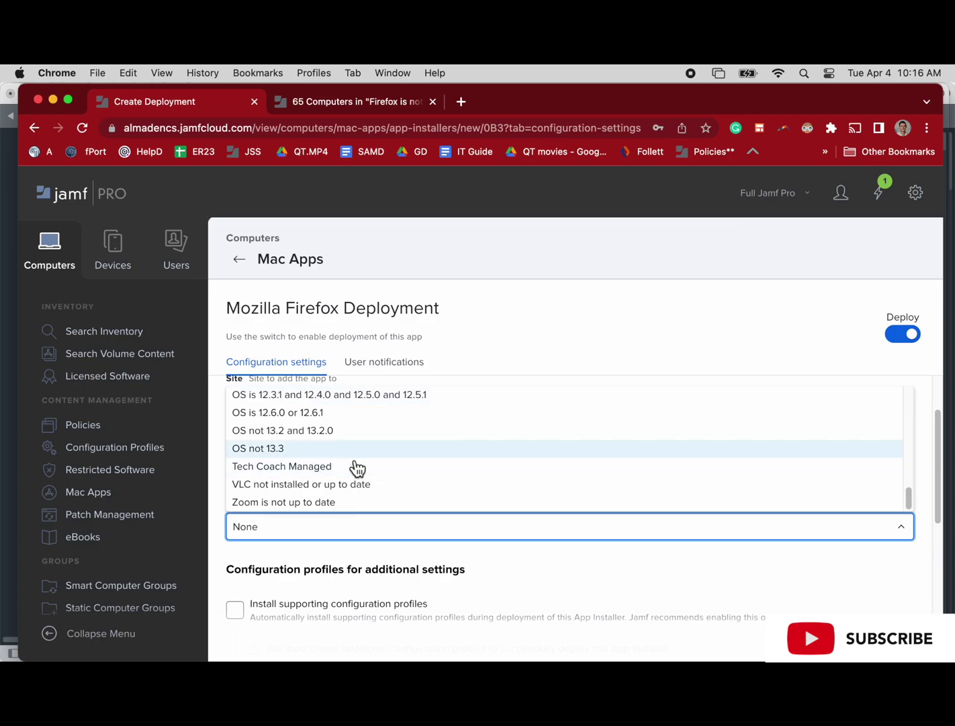
pyautogui.scroll(1, 354, 464)
pyautogui.scroll(8, 356, 450)
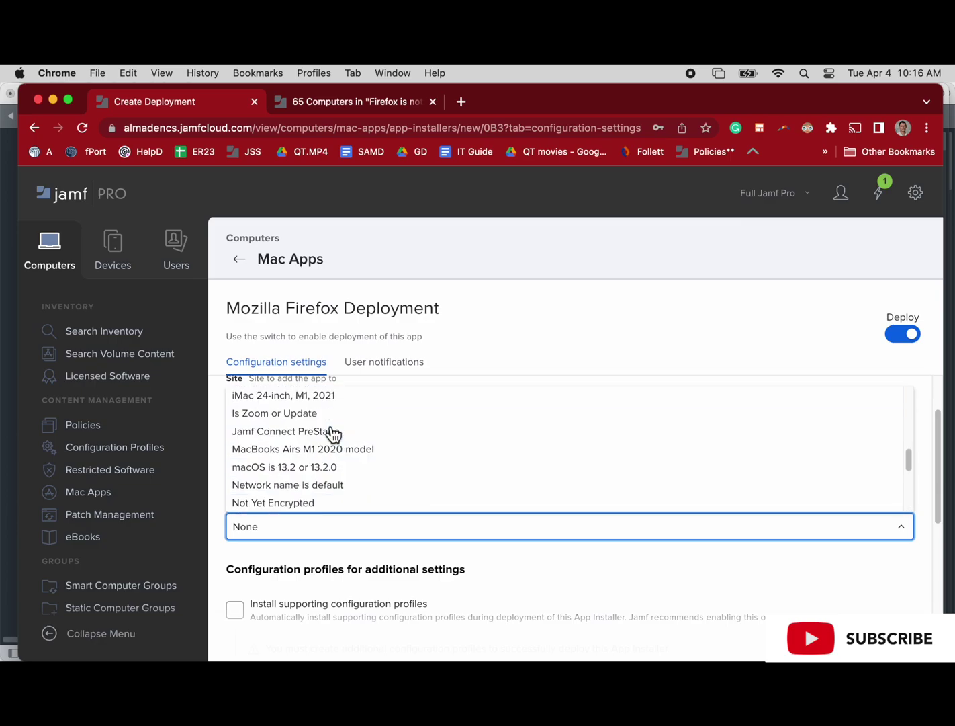
pyautogui.scroll(10, 329, 434)
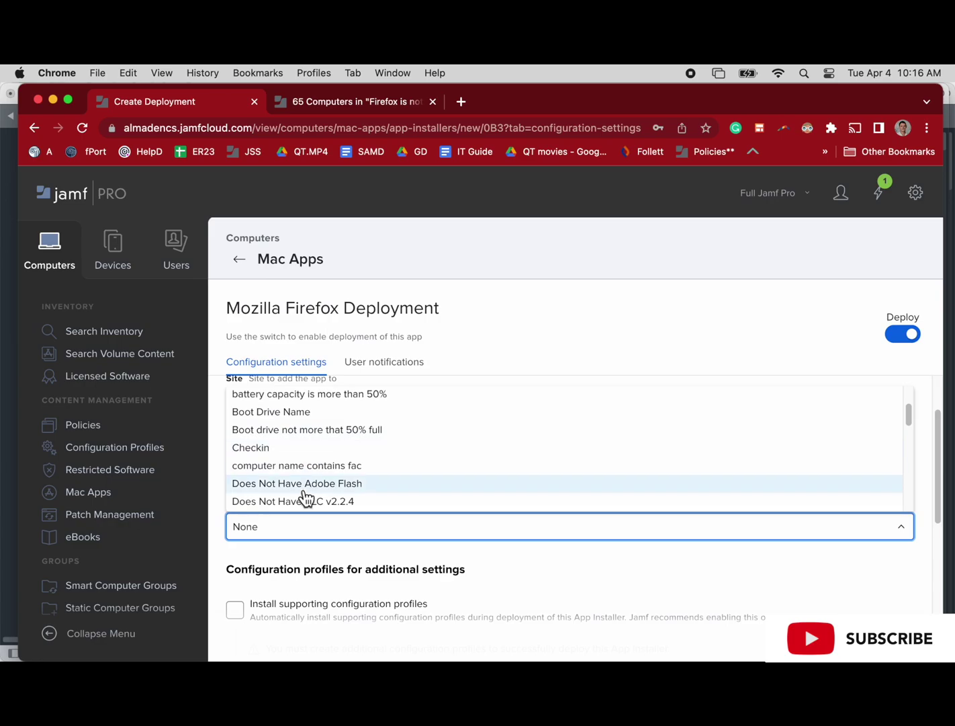
pyautogui.scroll(-3, 325, 452)
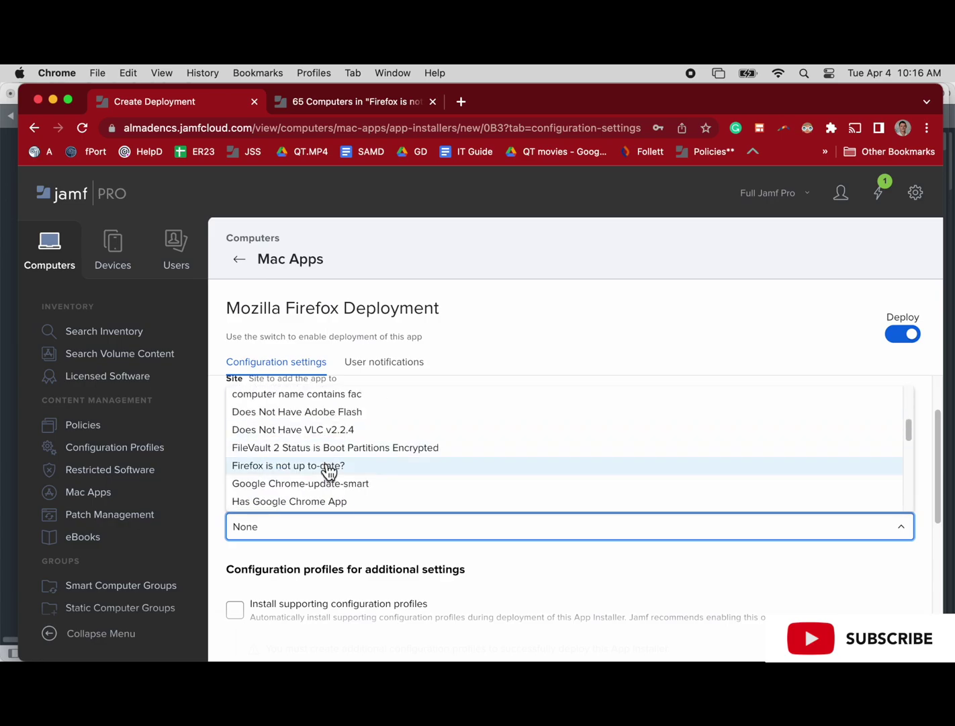
pyautogui.click(329, 467)
# Enable installing supporting configuration profiles for the Mozilla Firefox deployment
pyautogui.scroll(-1, 416, 570)
pyautogui.click(258, 546)
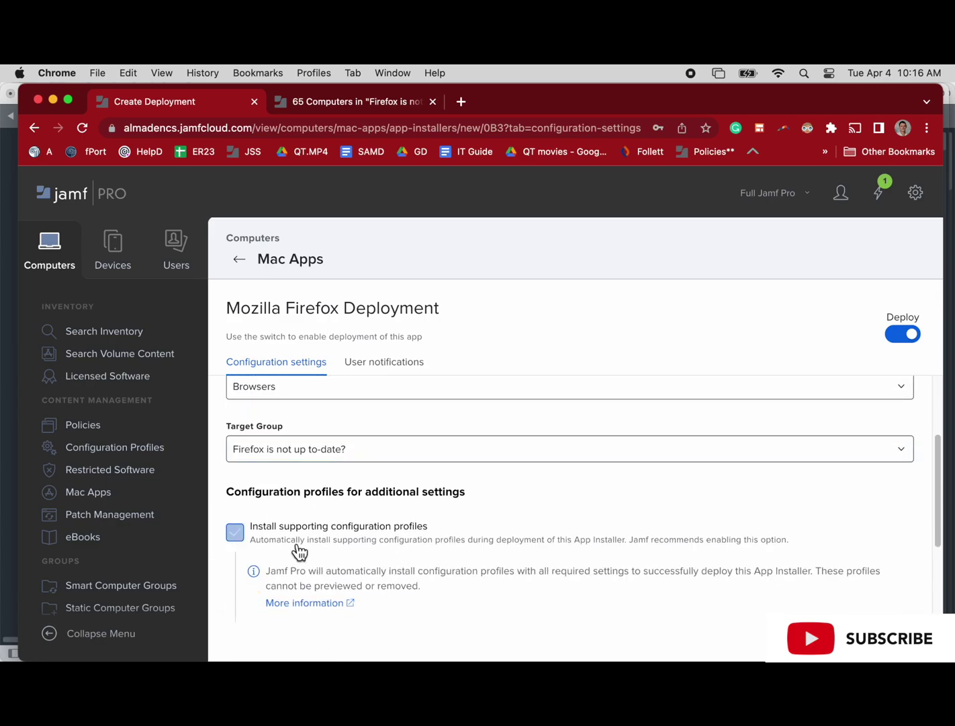
pyautogui.scroll(-5, 386, 548)
pyautogui.scroll(-3, 382, 536)
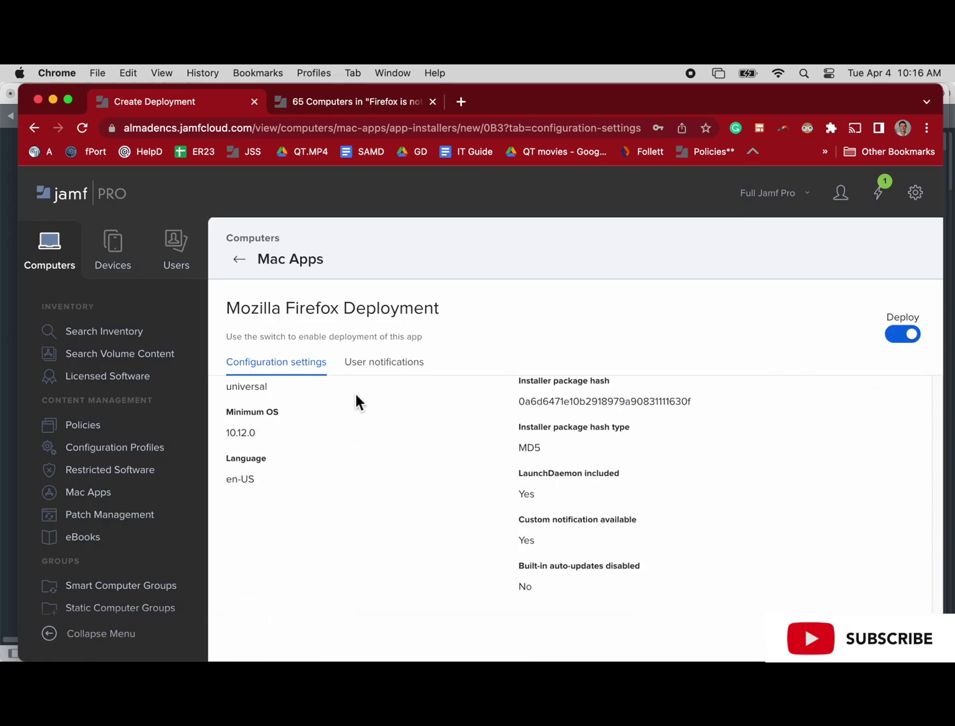
# Try out the custom notification frequency and custom notification message options in the Mozilla Firefox deployment's user notifications
pyautogui.click(382, 361)
pyautogui.click(251, 441)
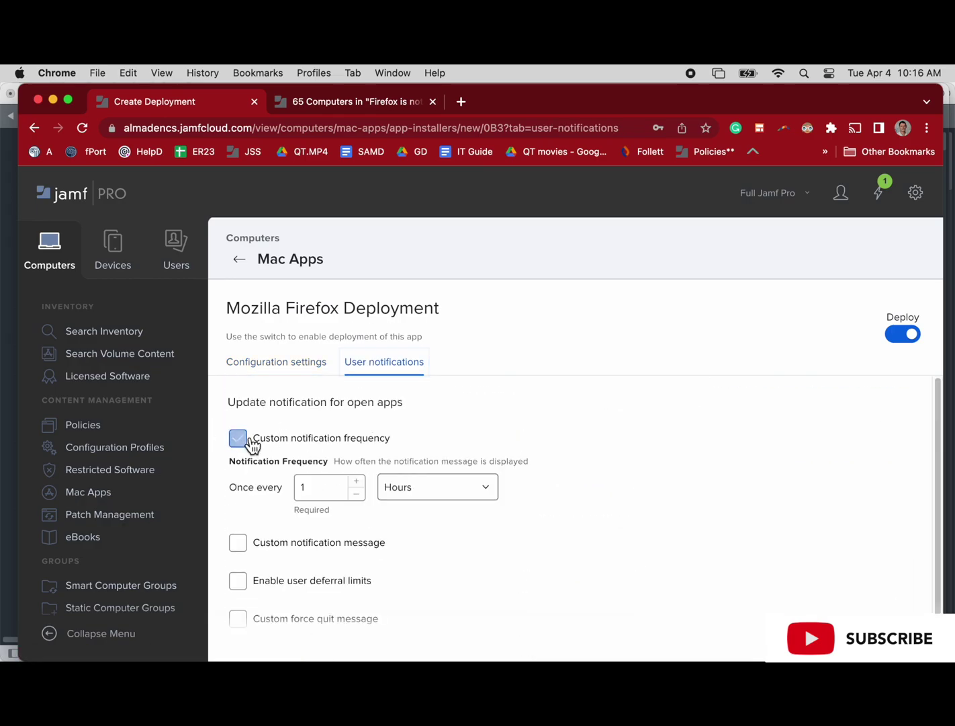
pyautogui.click(239, 547)
pyautogui.scroll(-3, 288, 569)
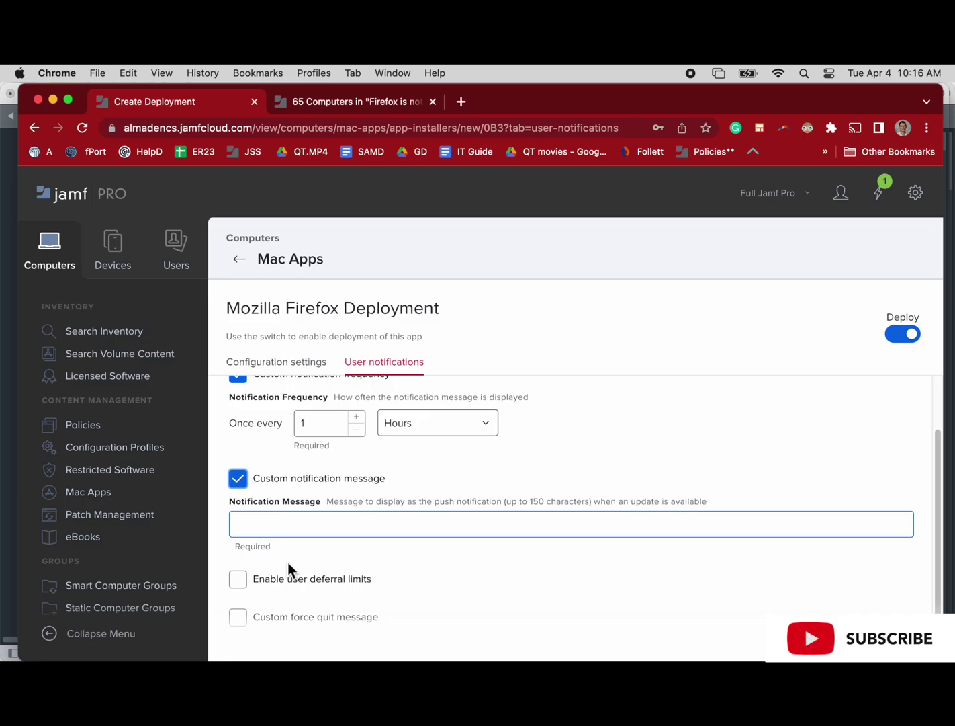
pyautogui.click(253, 459)
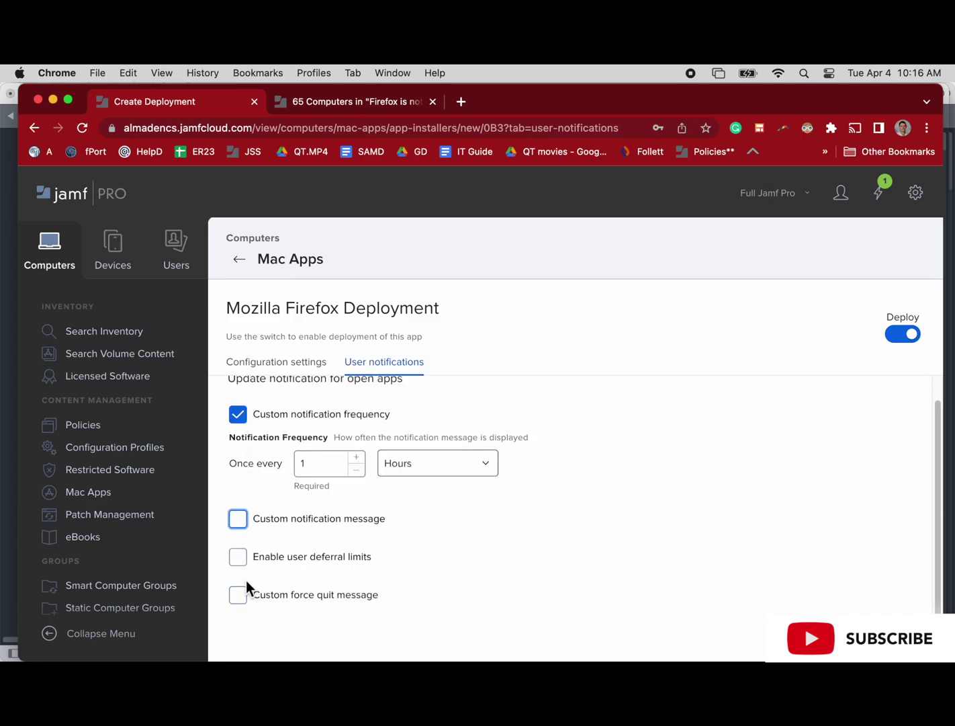
# Enable user deferral limits in the user notifications of the Mozilla Firefox deployment
pyautogui.click(240, 561)
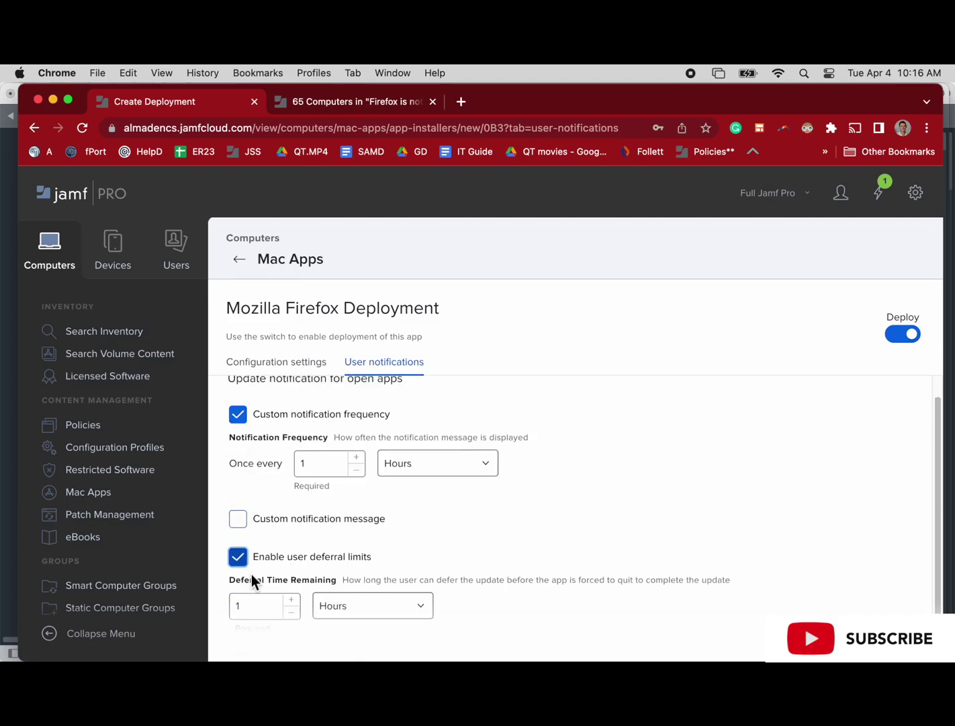
pyautogui.scroll(-2, 252, 576)
pyautogui.click(248, 583)
pyautogui.scroll(2, 249, 582)
pyautogui.scroll(-2, 248, 583)
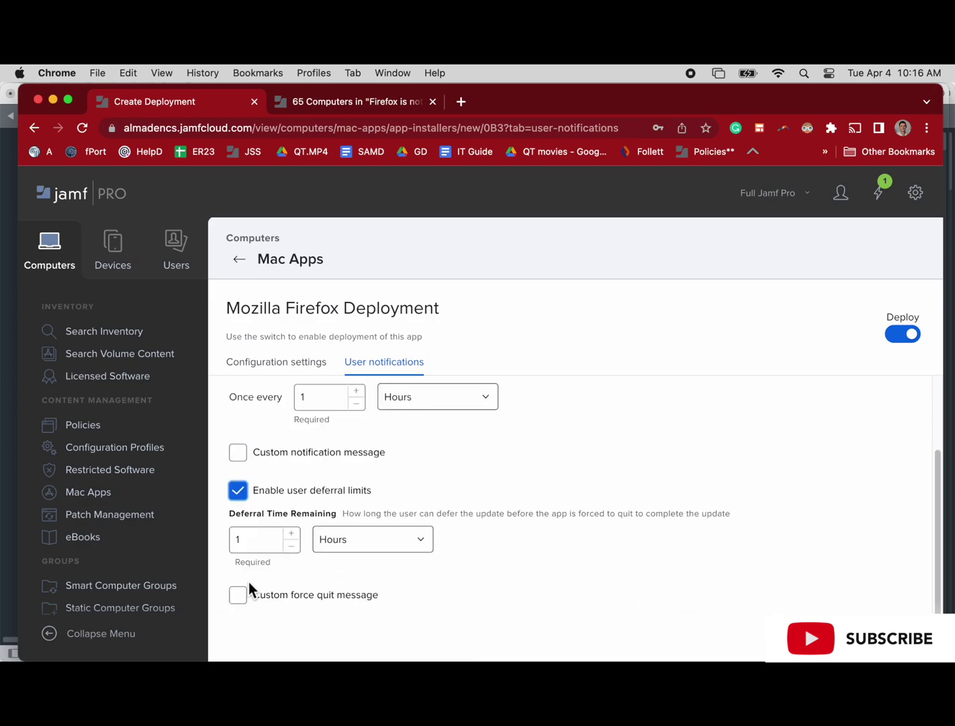
pyautogui.scroll(1, 238, 403)
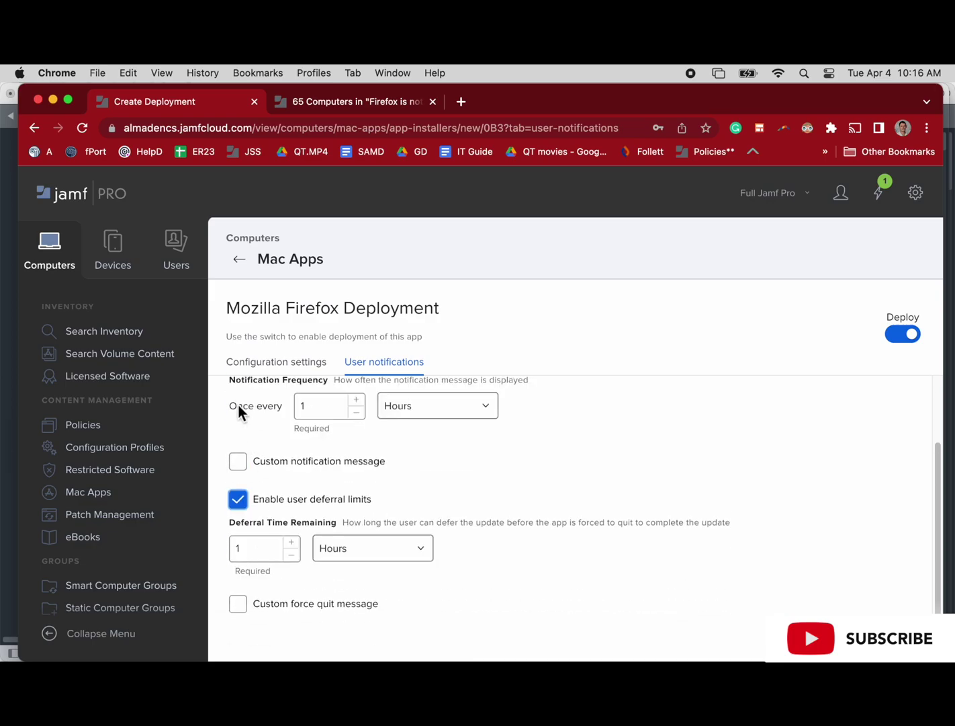
# Turn off the custom notification frequency and save the Mozilla Firefox deployment
pyautogui.click(240, 391)
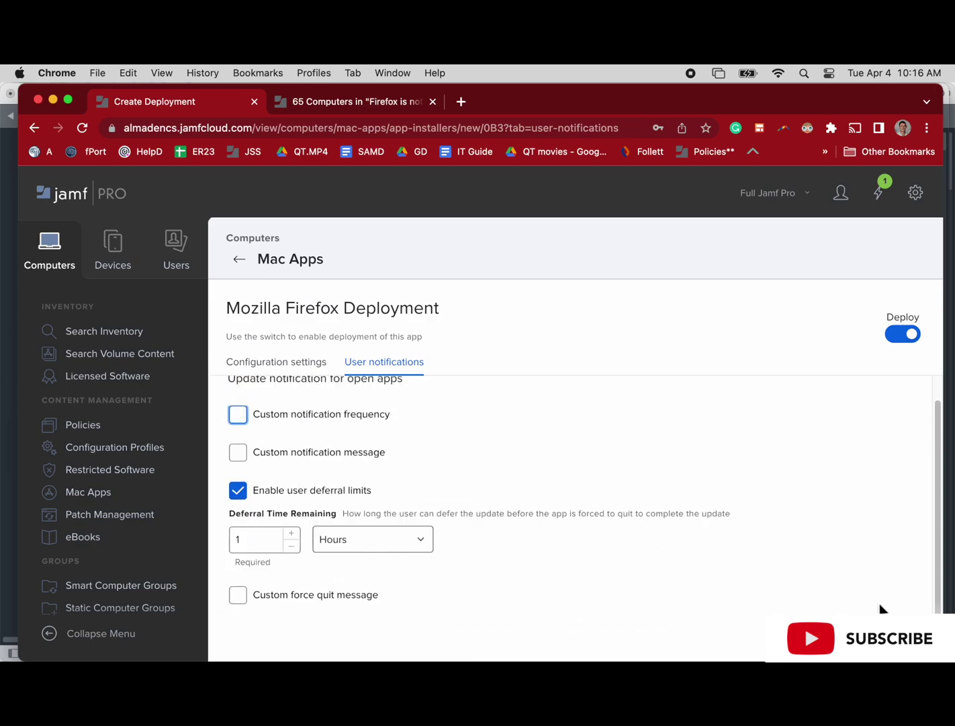
pyautogui.click(901, 605)
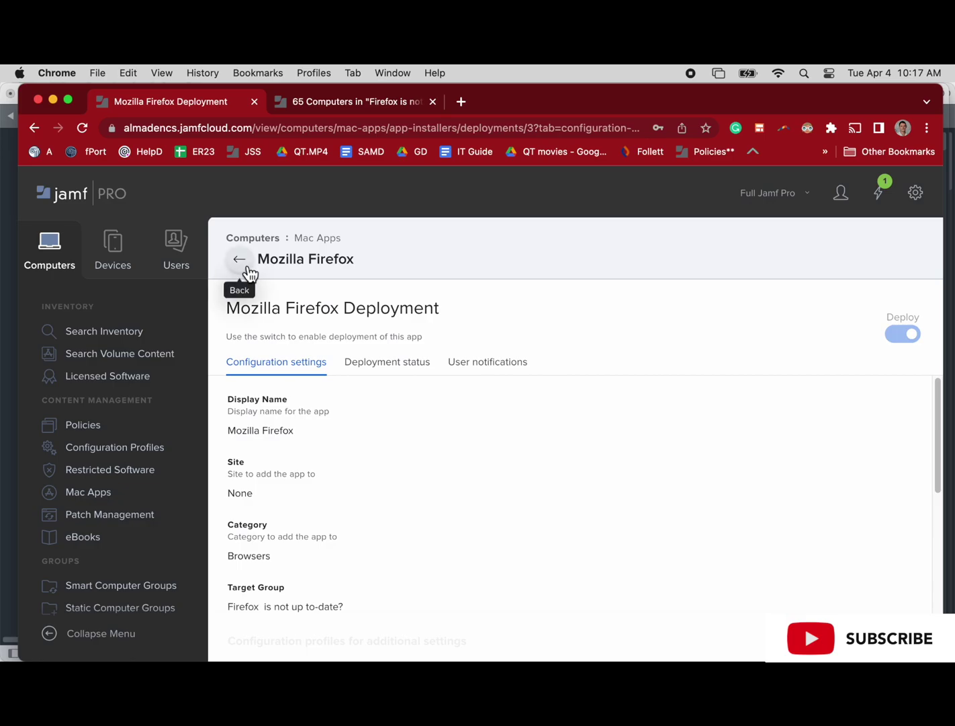
# Review the deployment status of the Google Chrome deployment, listing the in-progress and the installed computers
pyautogui.click(320, 240)
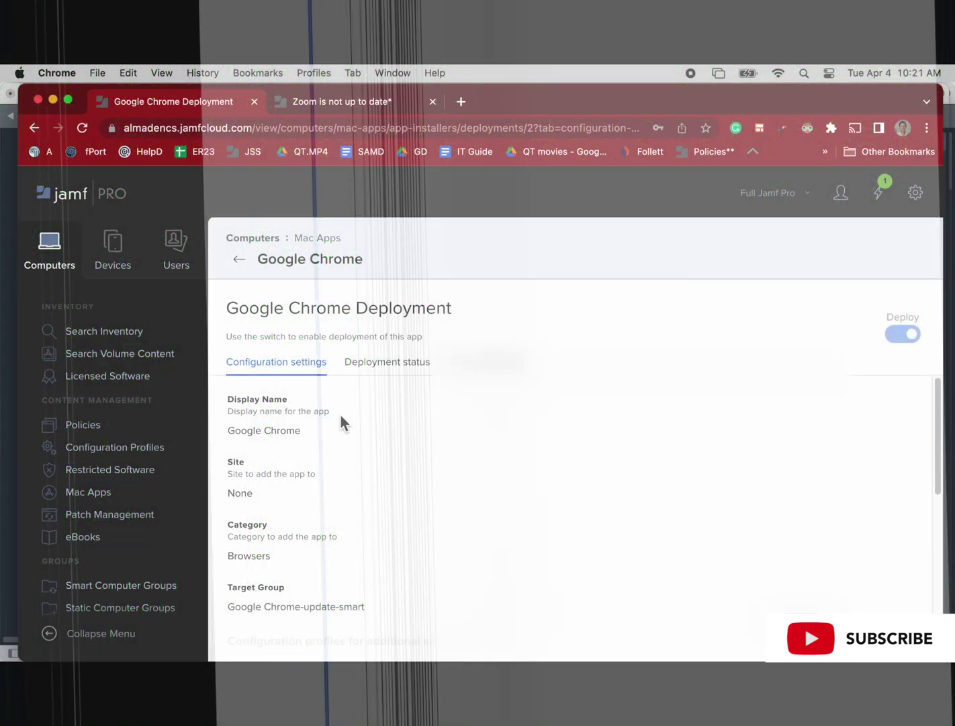
pyautogui.click(389, 374)
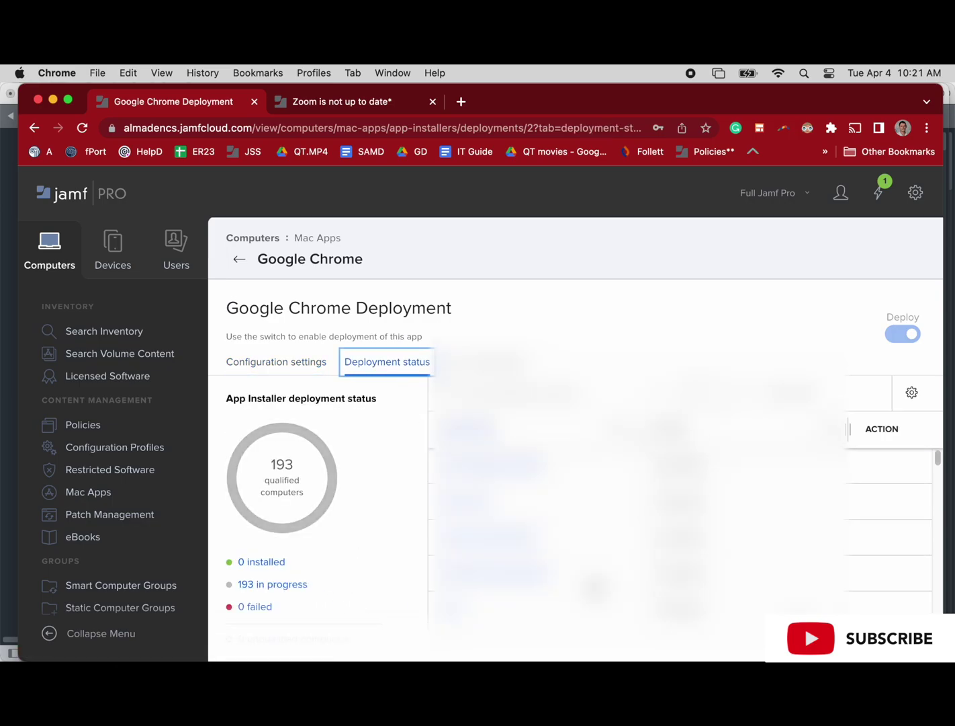
pyautogui.click(670, 430)
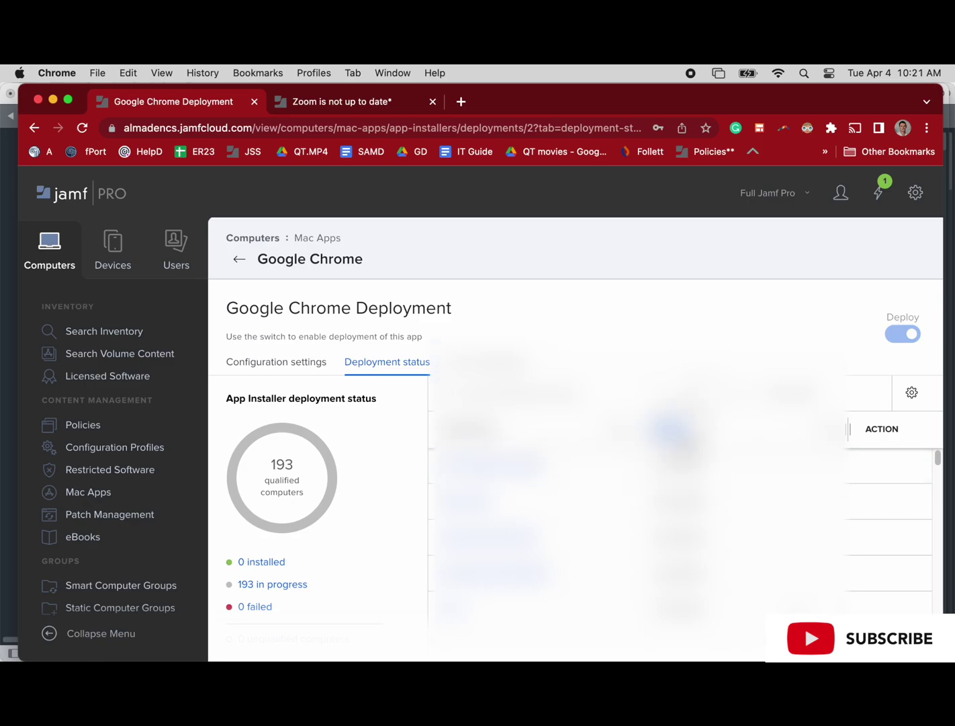
pyautogui.click(281, 592)
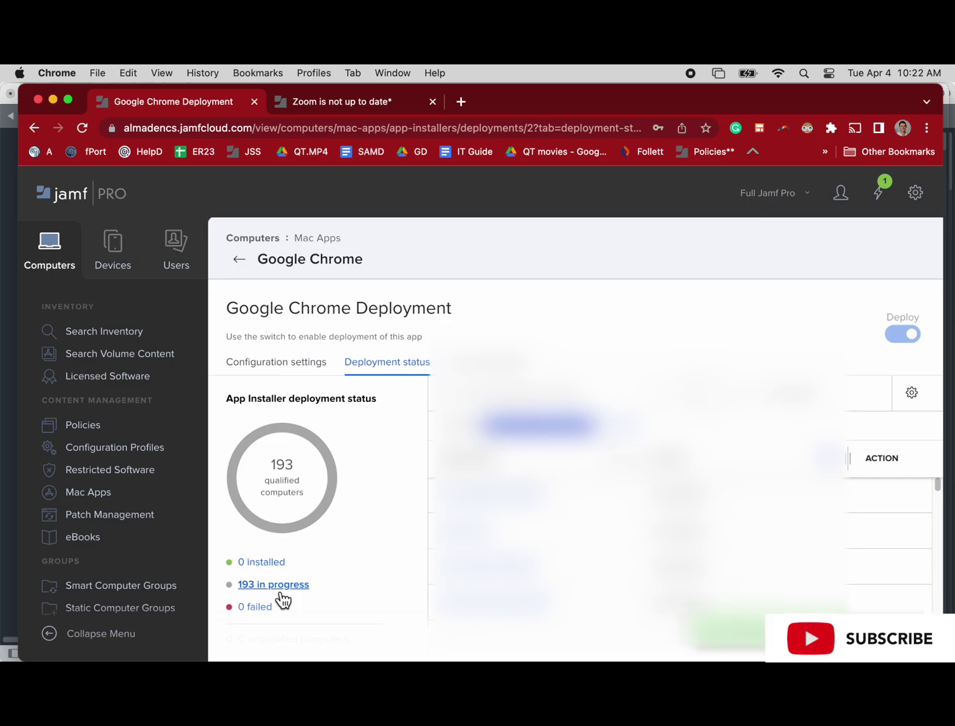
pyautogui.click(280, 568)
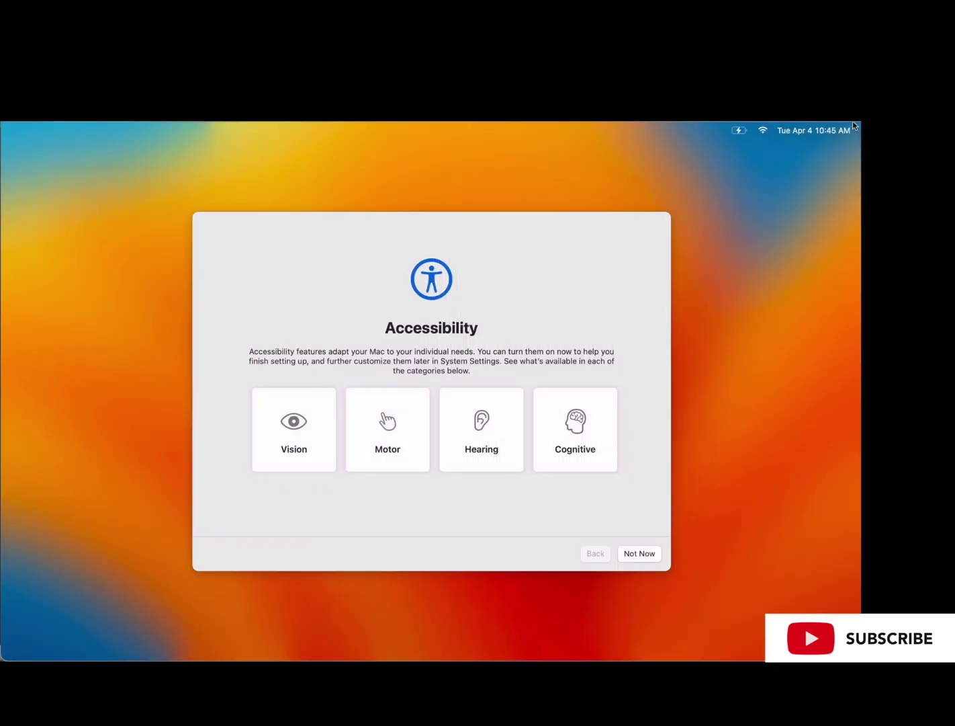
# Skip the Accessibility setup on the test Mac and open Self Service
pyautogui.click(637, 554)
pyautogui.click(641, 553)
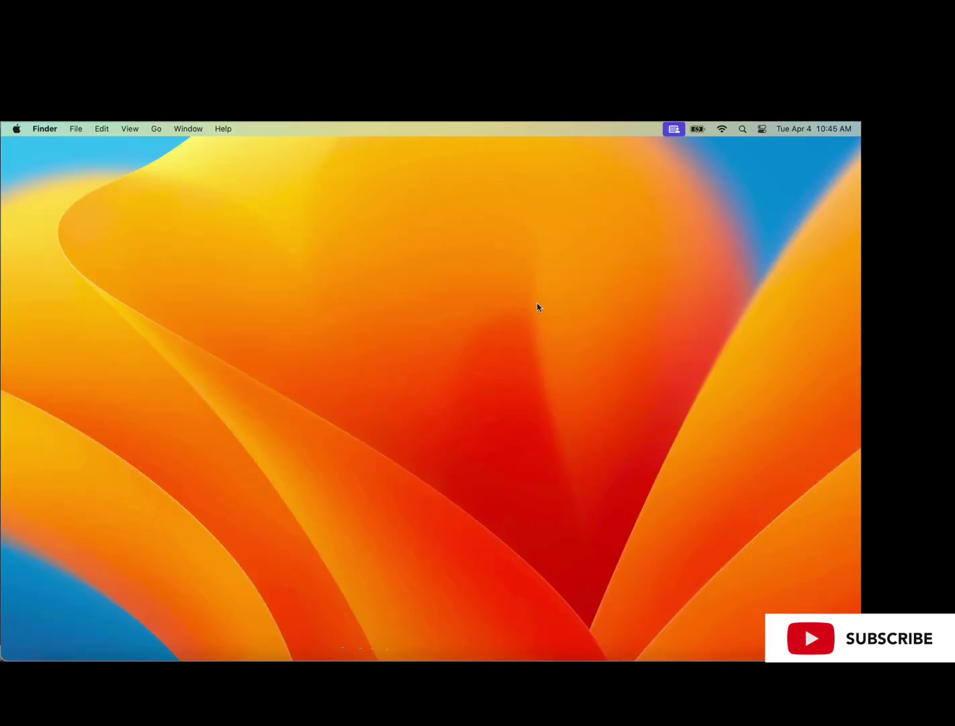
pyautogui.click(745, 130)
pyautogui.write('self')
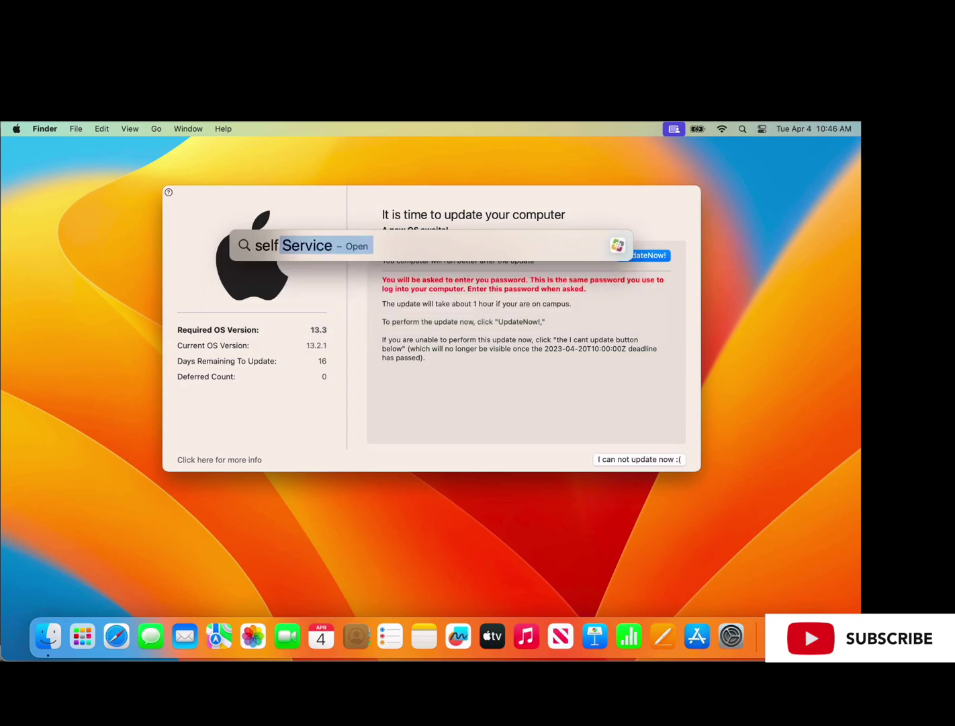
pyautogui.press('Return')
# Find and launch Google Chrome on the test Mac
pyautogui.click(743, 129)
pyautogui.write('chrome')
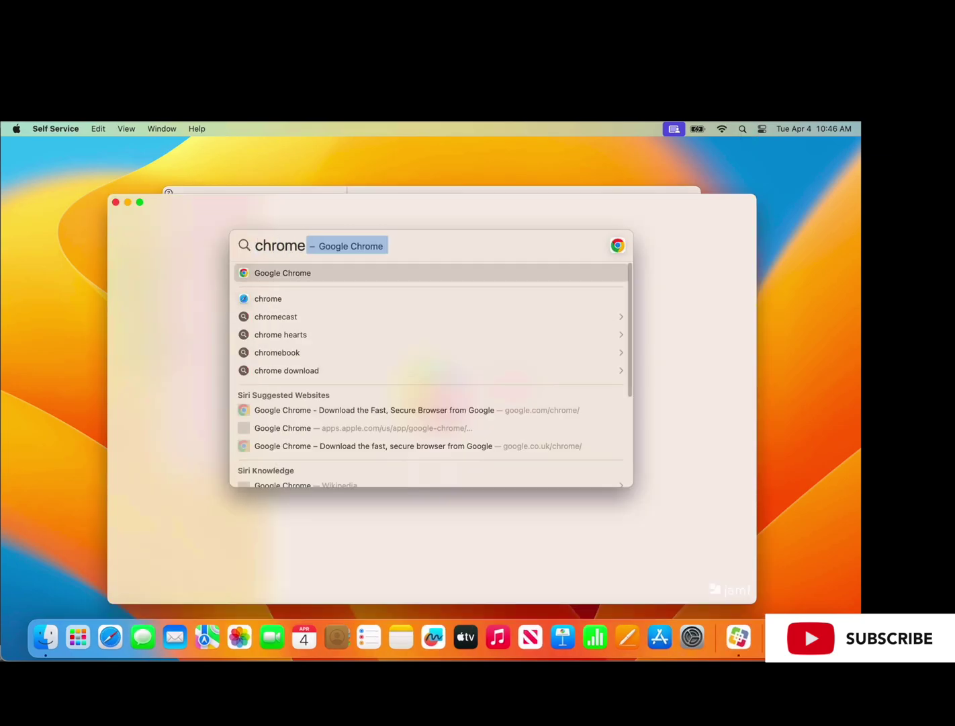
pyautogui.press('Return')
pyautogui.click(320, 284)
pyautogui.click(519, 344)
# Look up the installed Chrome version on the About Chrome page and highlight the version number
pyautogui.click(48, 129)
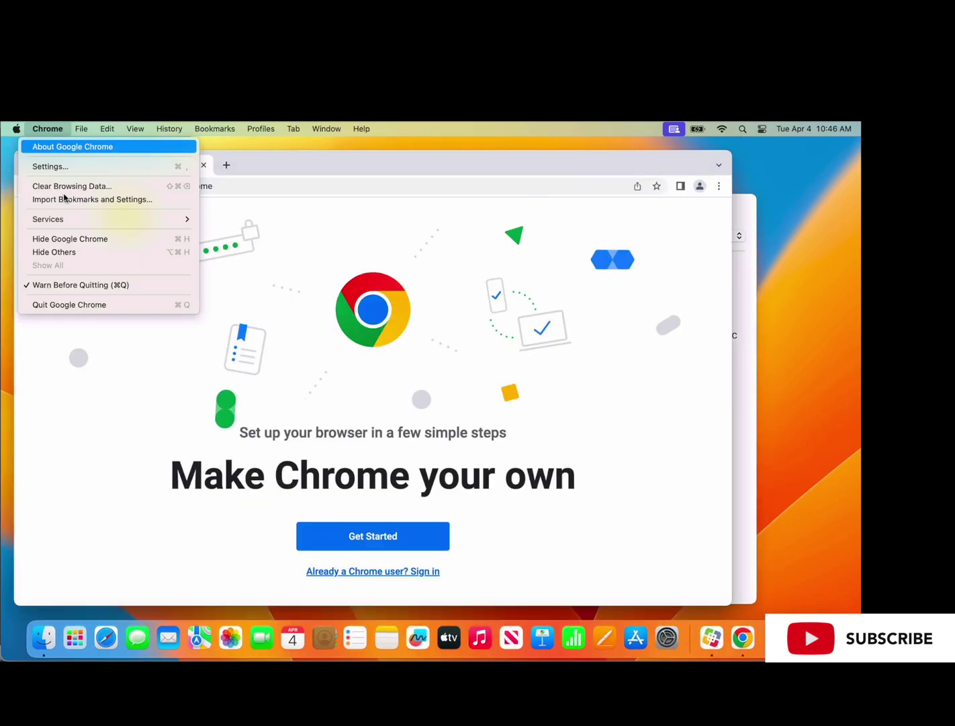
pyautogui.click(75, 145)
pyautogui.doubleClick(326, 345)
# Search Google in a new tab for "current version of google chrome", refining the query with "for macOS"
pyautogui.click(370, 166)
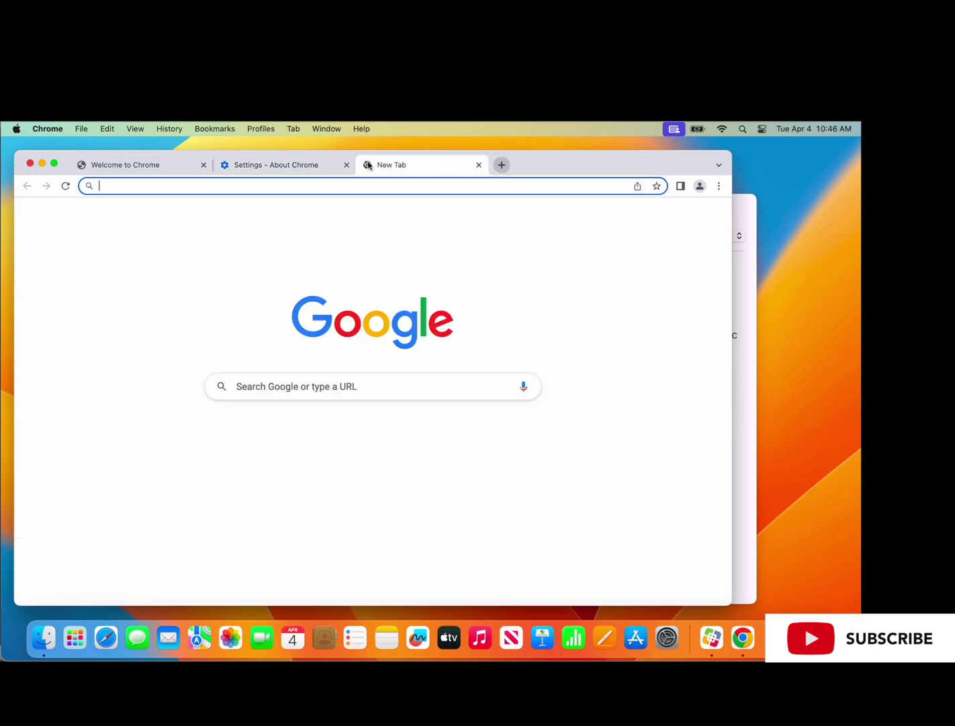
pyautogui.write('current version of google chrome')
pyautogui.press('Return')
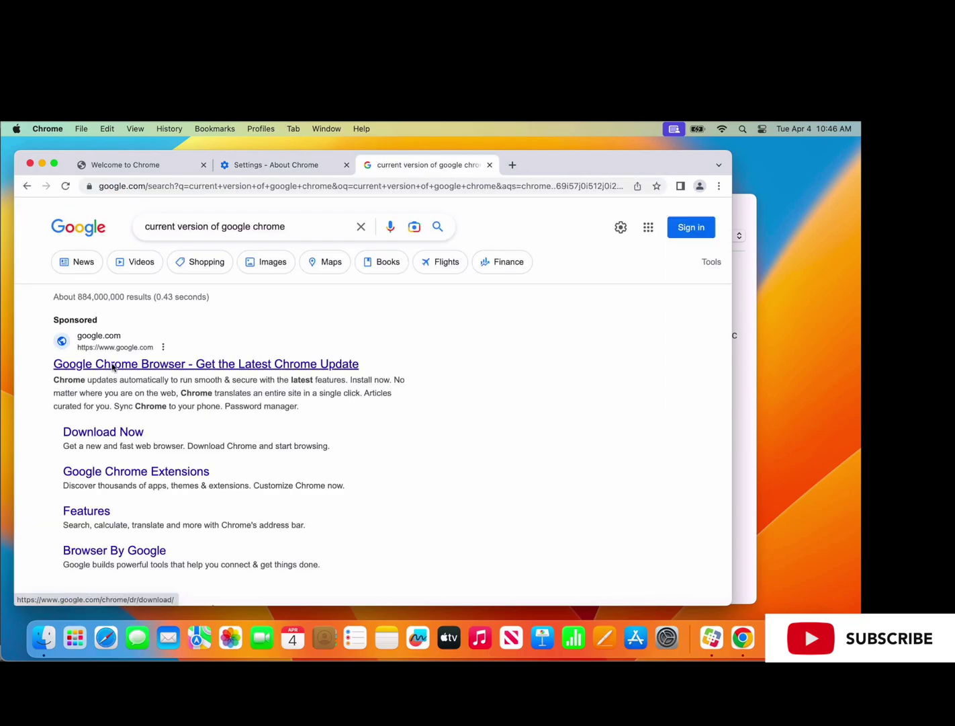
pyautogui.click(317, 228)
pyautogui.write('for macOS')
pyautogui.press('Return')
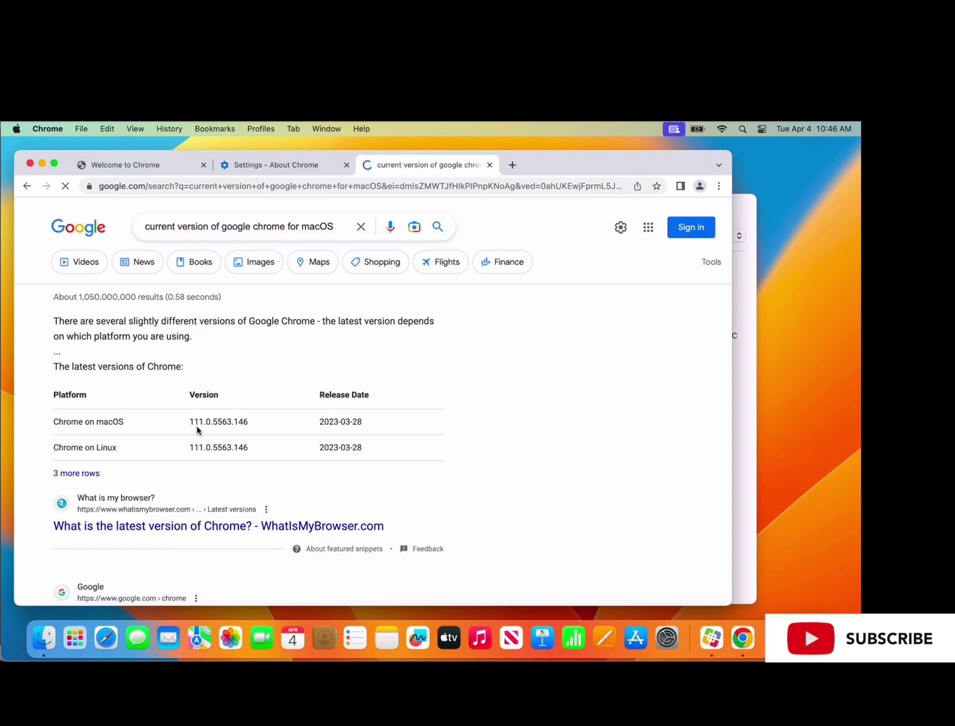
# Compare the version on the About Chrome page with the latest macOS version in the search results
pyautogui.click(123, 169)
pyautogui.click(273, 164)
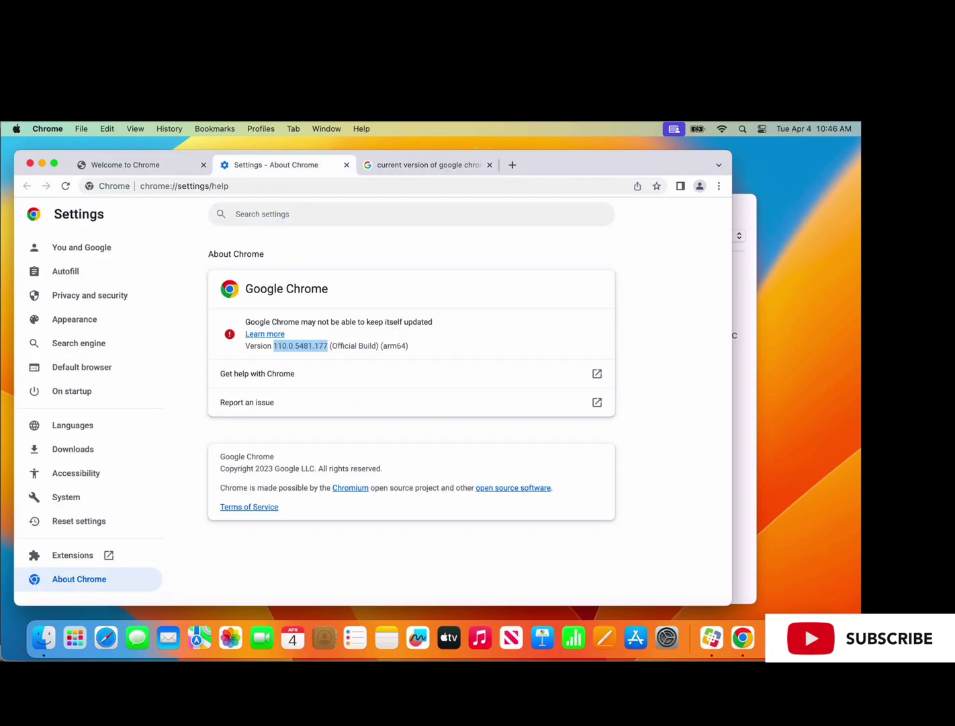
pyautogui.click(416, 163)
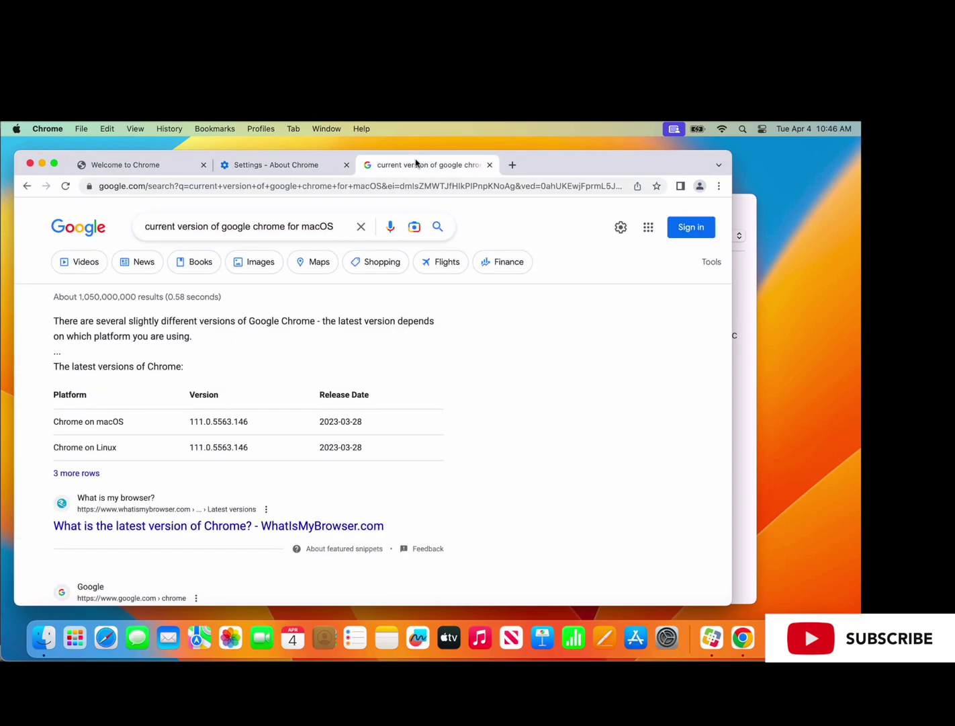
# Switch to Self Service and run the "sudo jamf policy" and "Sudo jamf recon" items from the Testing category
pyautogui.click(750, 206)
pyautogui.click(199, 406)
pyautogui.click(400, 484)
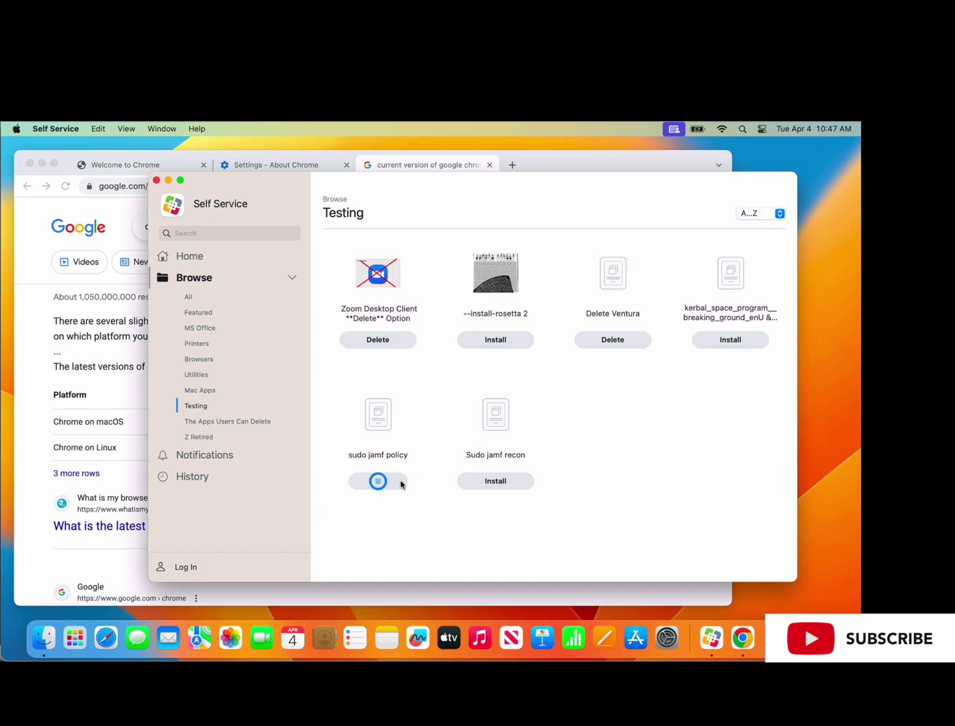
pyautogui.moveTo(436, 204); pyautogui.dragTo(479, 185)
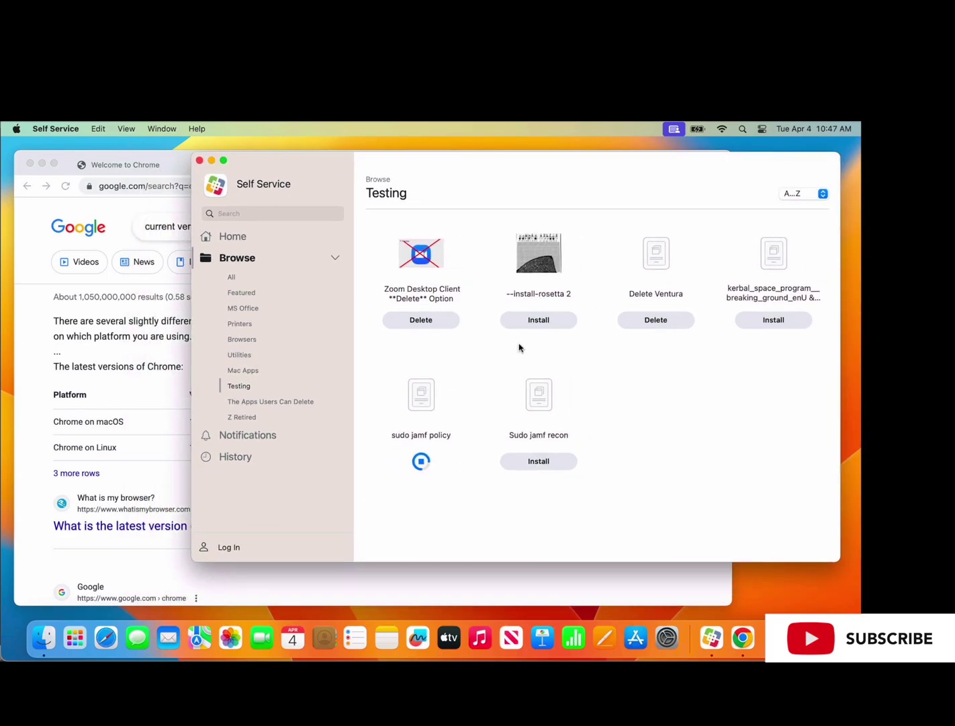
pyautogui.click(238, 386)
pyautogui.click(544, 463)
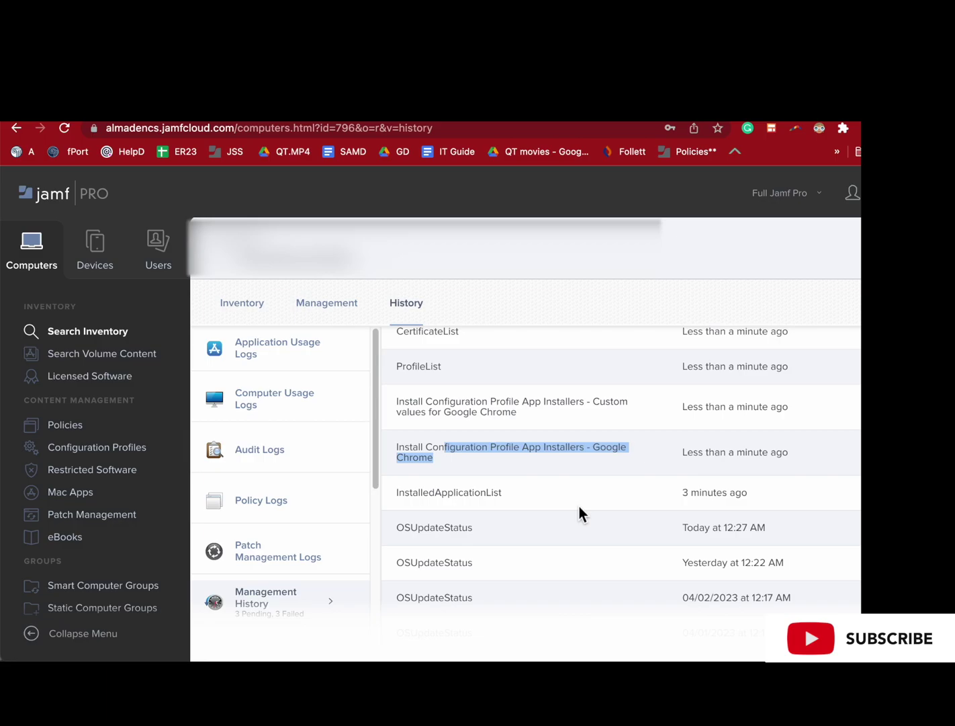
# Examine the completed commands in the test computer's Management History in Jamf Pro
pyautogui.scroll(4, 579, 506)
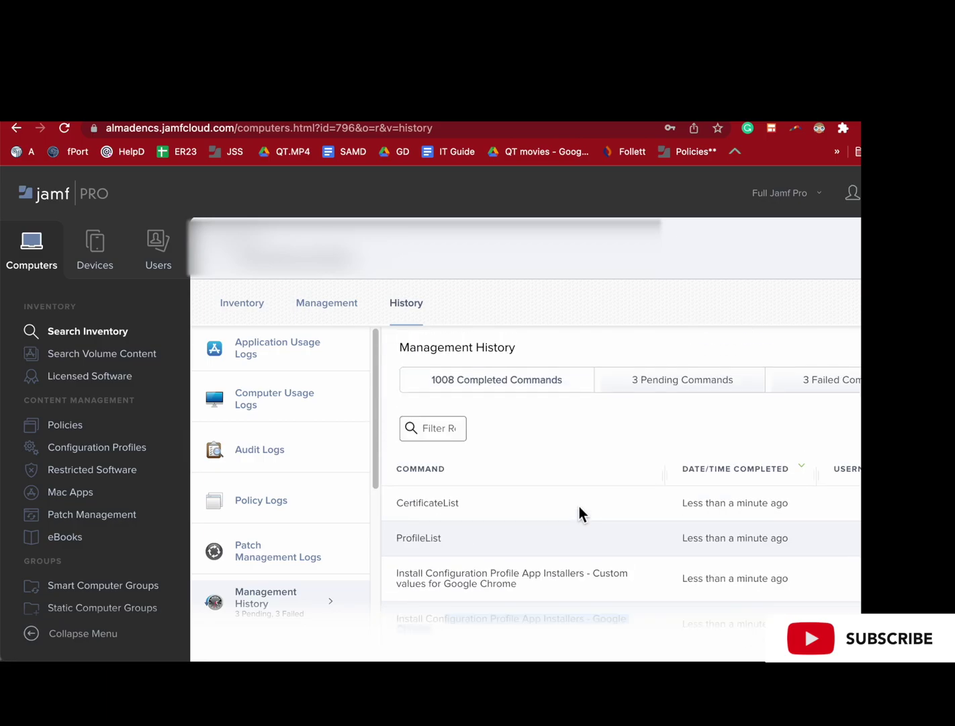
# Examine the pending commands and their statuses in the test computer's Management History
pyautogui.click(666, 387)
pyautogui.scroll(-3, 703, 485)
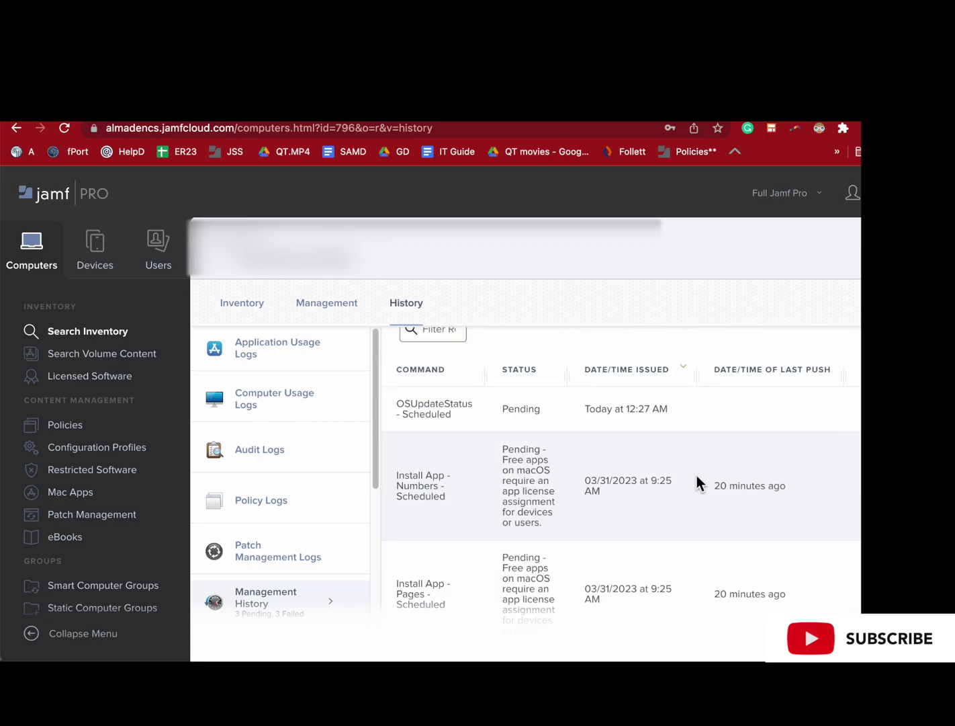
pyautogui.scroll(-3, 697, 475)
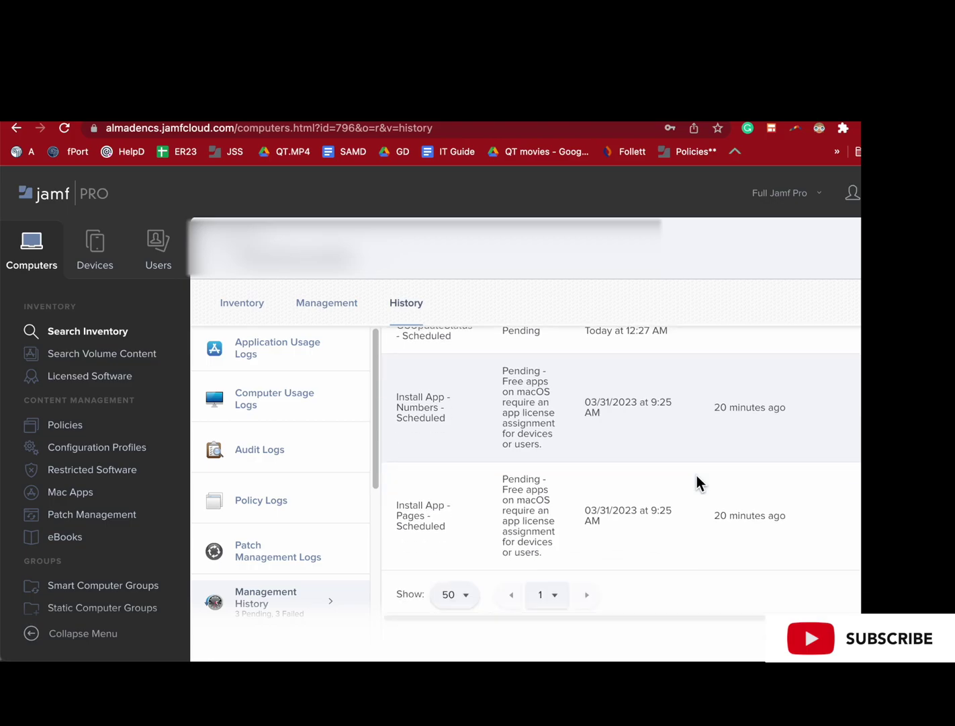
pyautogui.hscroll(2, 696, 474)
pyautogui.hscroll(-2, 696, 475)
pyautogui.hscroll(2, 696, 474)
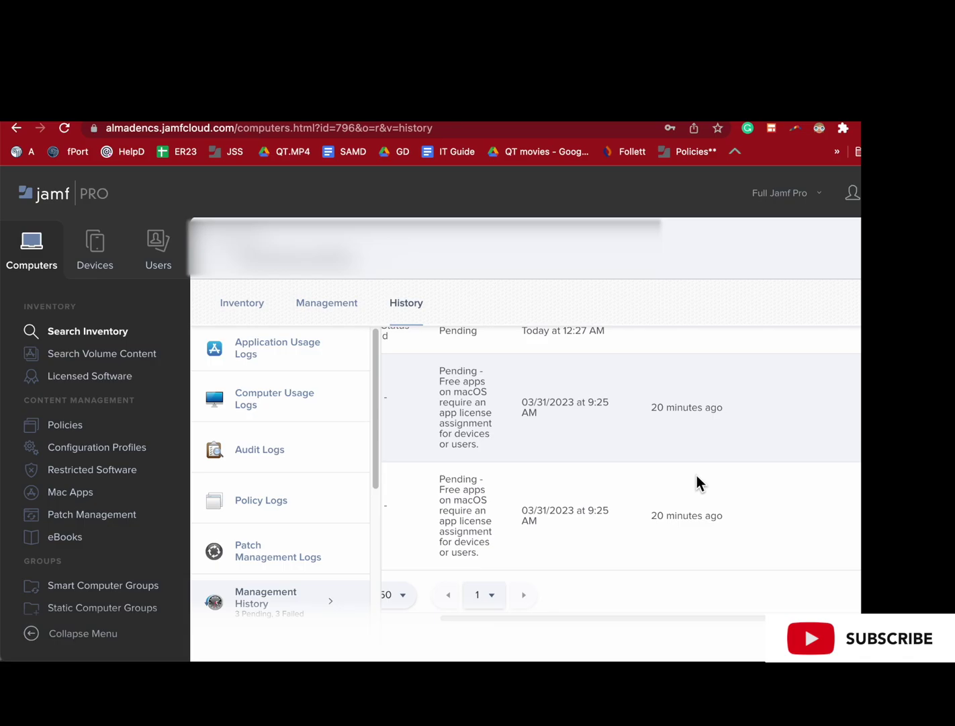
pyautogui.hscroll(-2, 569, 461)
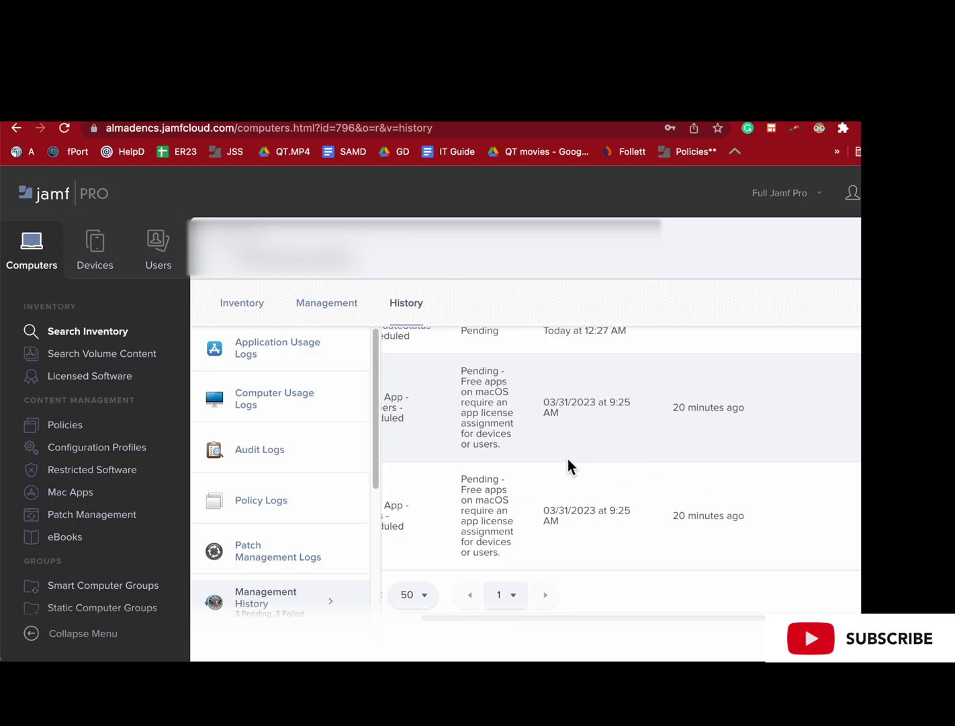
pyautogui.click(407, 411)
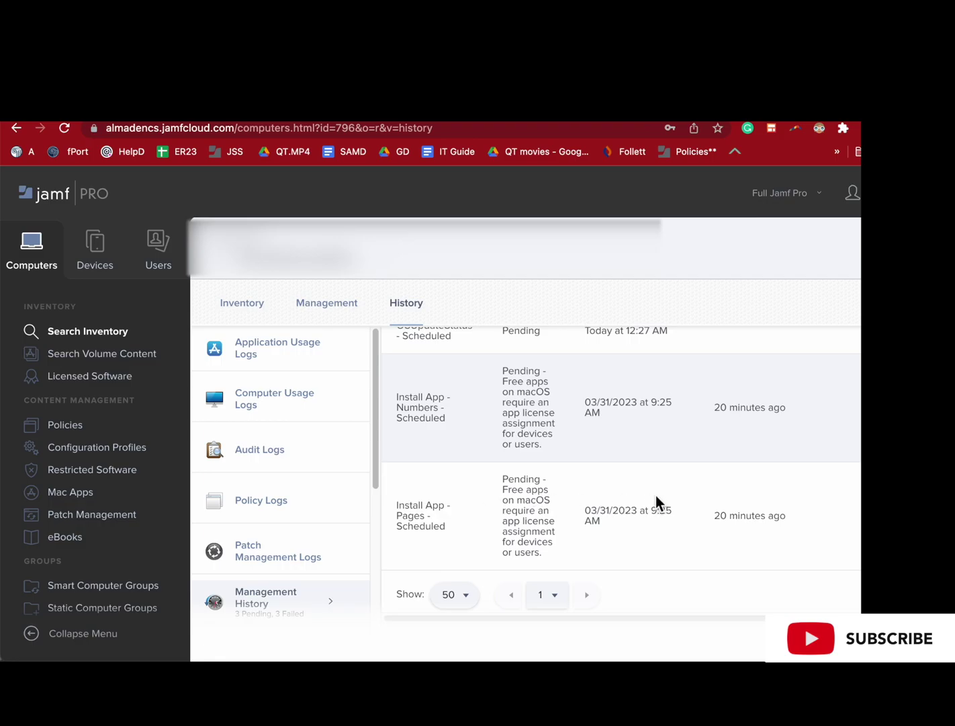
pyautogui.hscroll(2, 657, 495)
pyautogui.hscroll(-2, 656, 494)
pyautogui.hscroll(2, 650, 496)
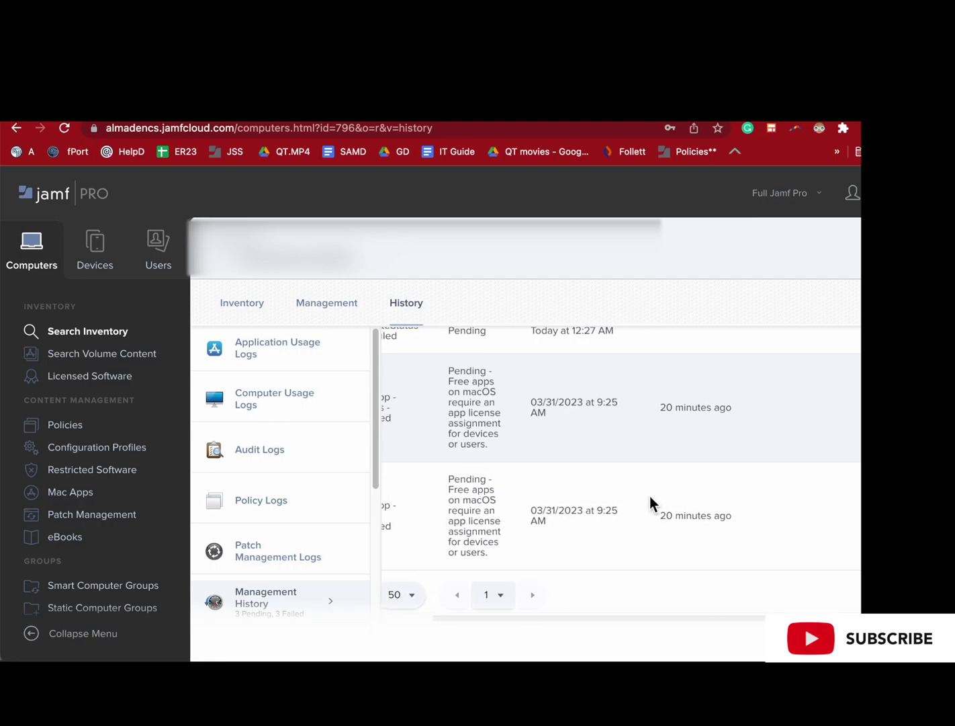
pyautogui.hscroll(-2, 649, 495)
# Copy the pending Numbers install command's name, filter the Mac Apps list by "Numbers", and open that app's Managed Distribution settings
pyautogui.moveTo(445, 420); pyautogui.dragTo(387, 398)
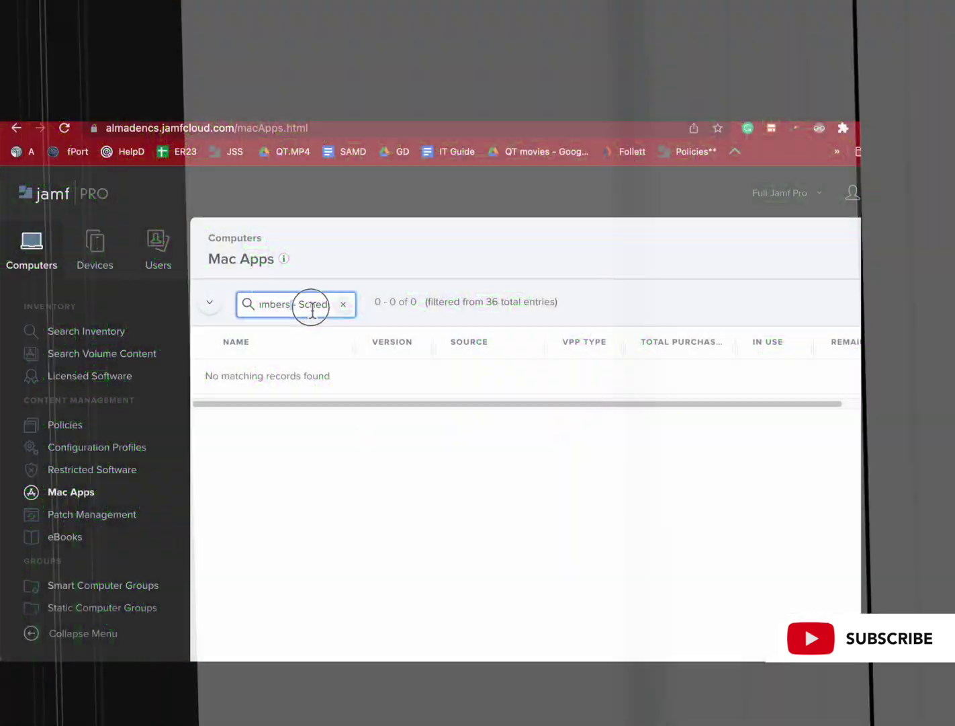
pyautogui.moveTo(310, 305); pyautogui.dragTo(356, 310)
pyautogui.press('BackSpace')
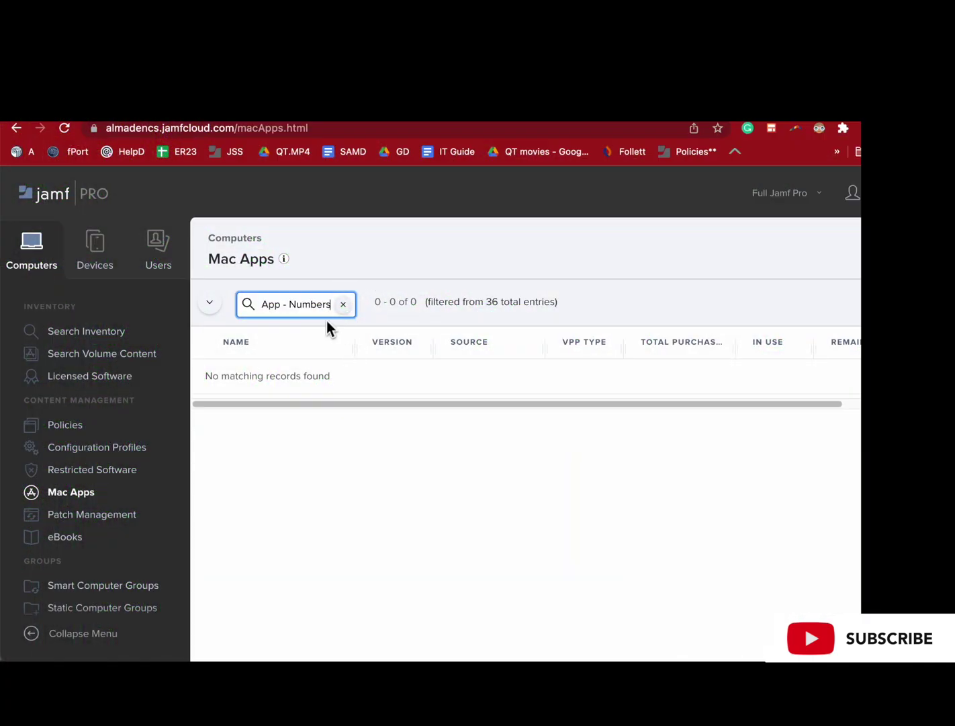
pyautogui.moveTo(288, 305); pyautogui.dragTo(253, 307)
pyautogui.press('BackSpace')
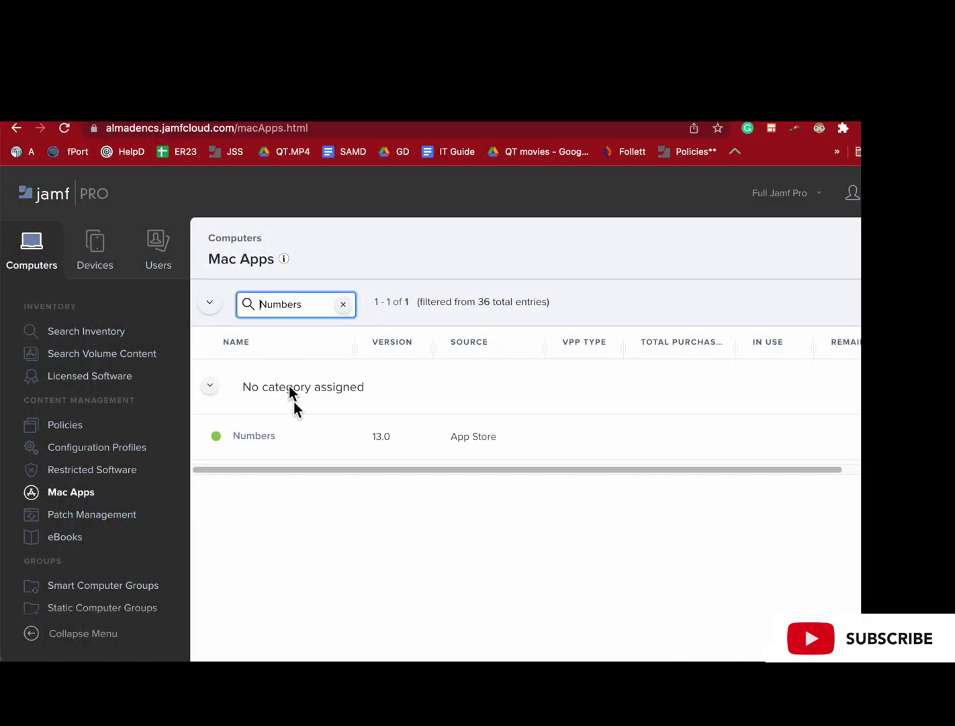
pyautogui.click(266, 436)
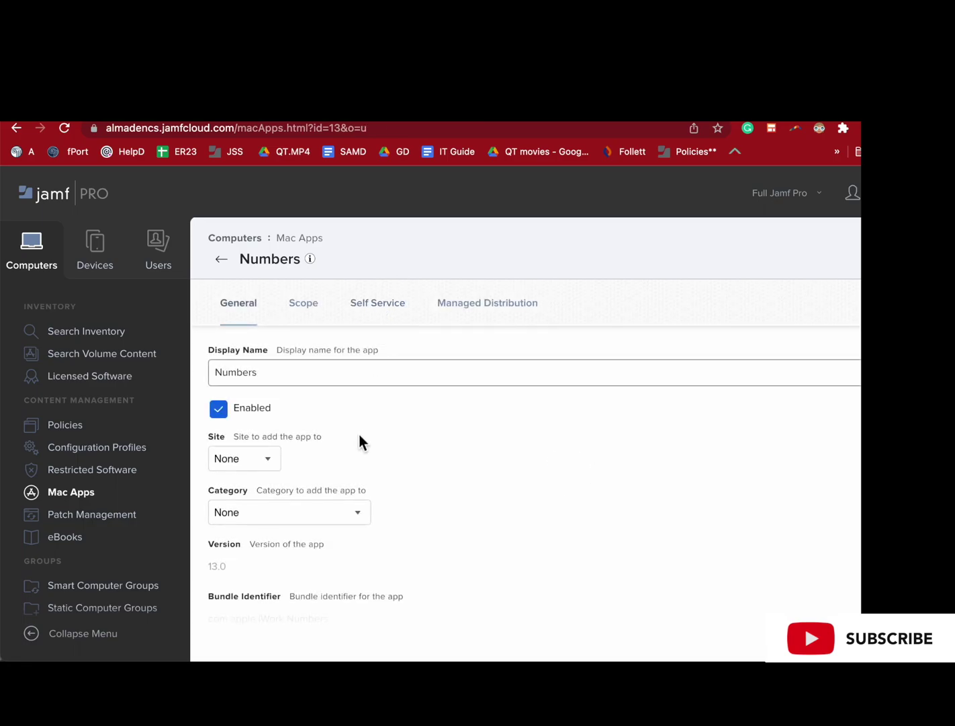
pyautogui.click(448, 311)
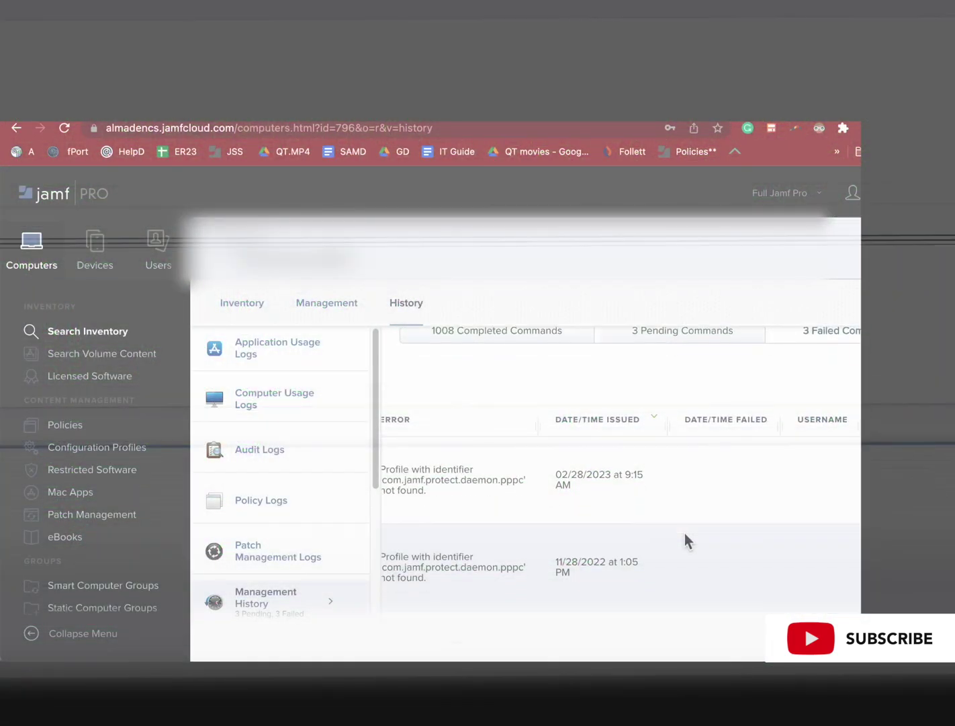
# Review the failed commands in the computer's Management History and clear them all
pyautogui.scroll(-3, 685, 538)
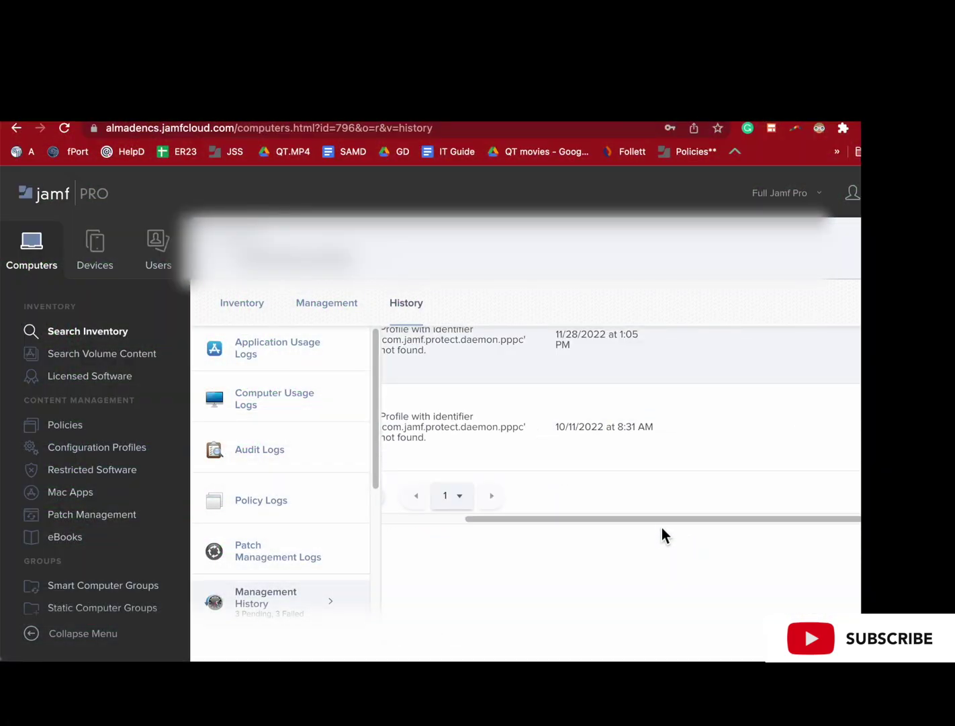
pyautogui.moveTo(663, 519); pyautogui.dragTo(562, 516)
pyautogui.scroll(1, 588, 472)
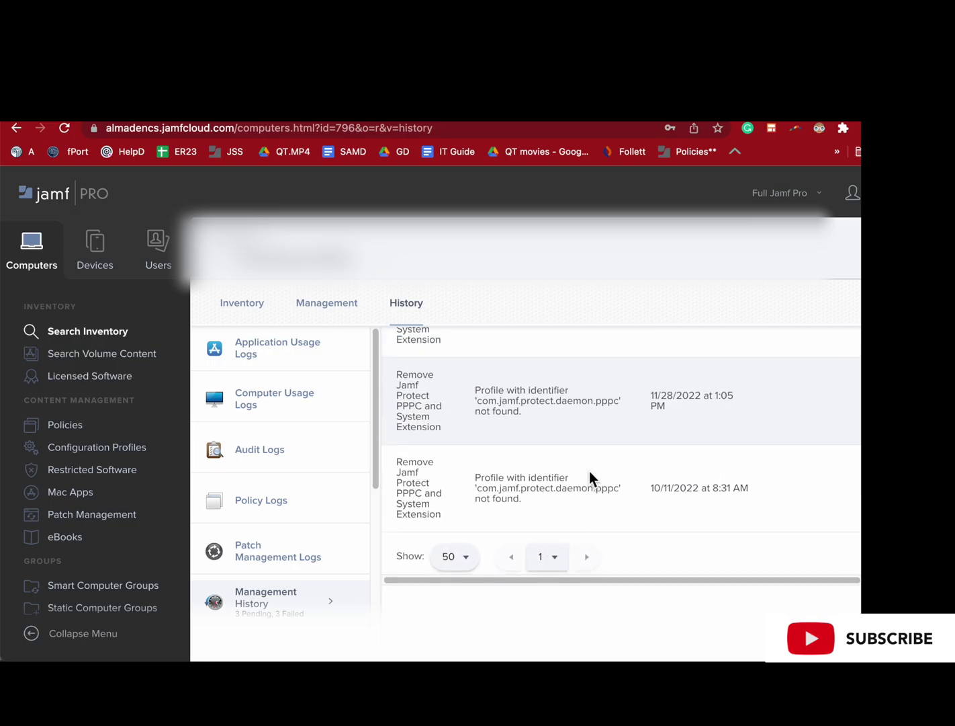
pyautogui.scroll(3, 589, 473)
pyautogui.scroll(-3, 638, 577)
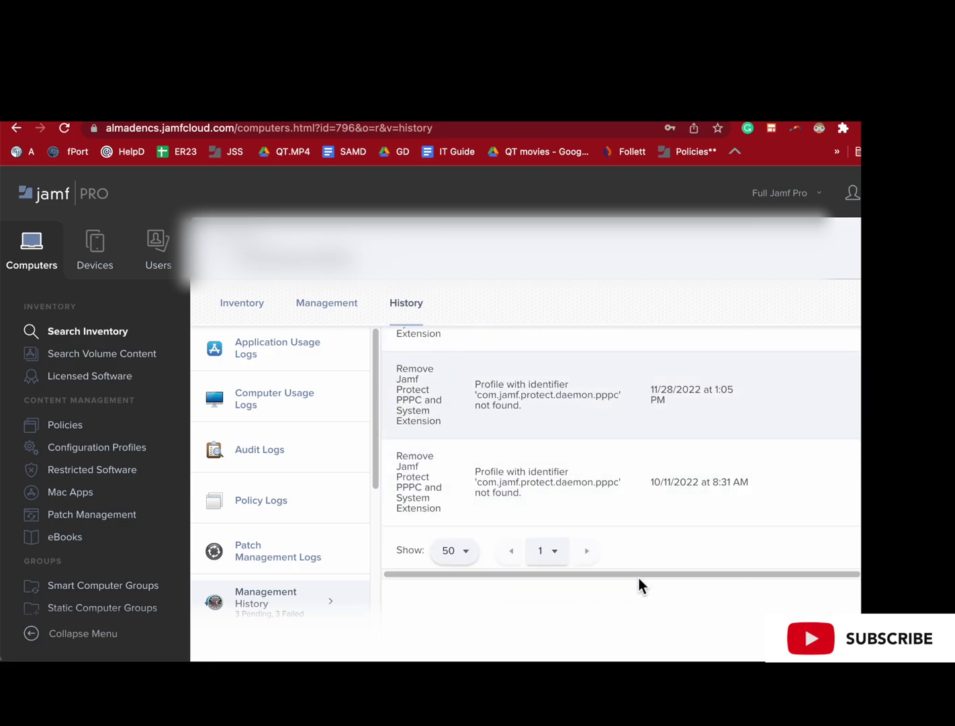
pyautogui.scroll(-2, 638, 576)
pyautogui.moveTo(669, 519); pyautogui.dragTo(852, 514)
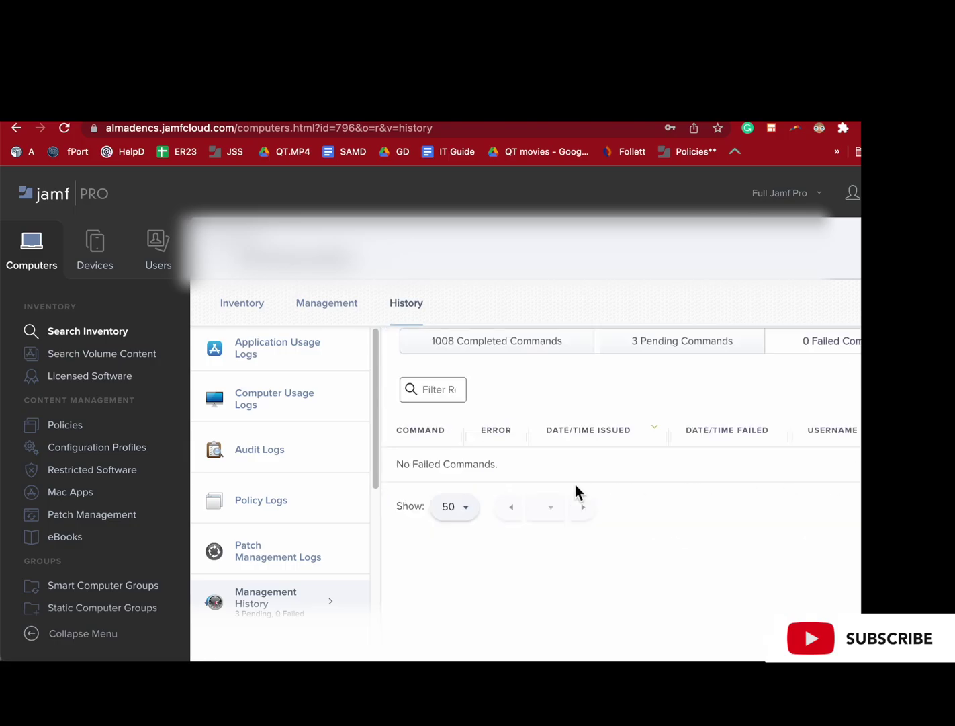
pyautogui.scroll(2, 532, 403)
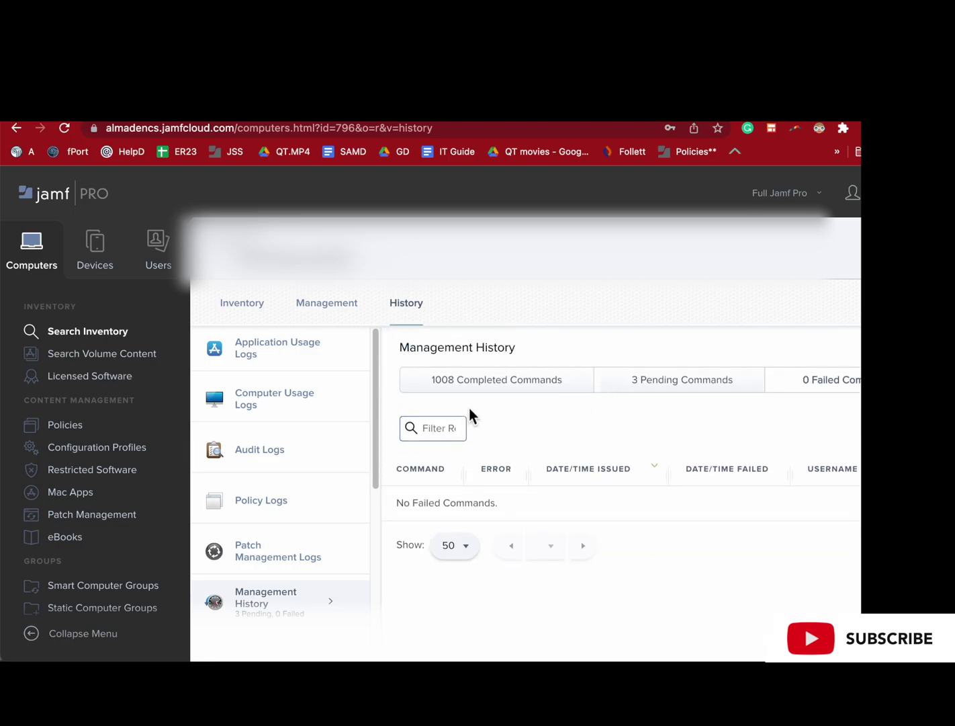
# Open the computer's Management Commands and cancel all of its pending commands
pyautogui.click(314, 316)
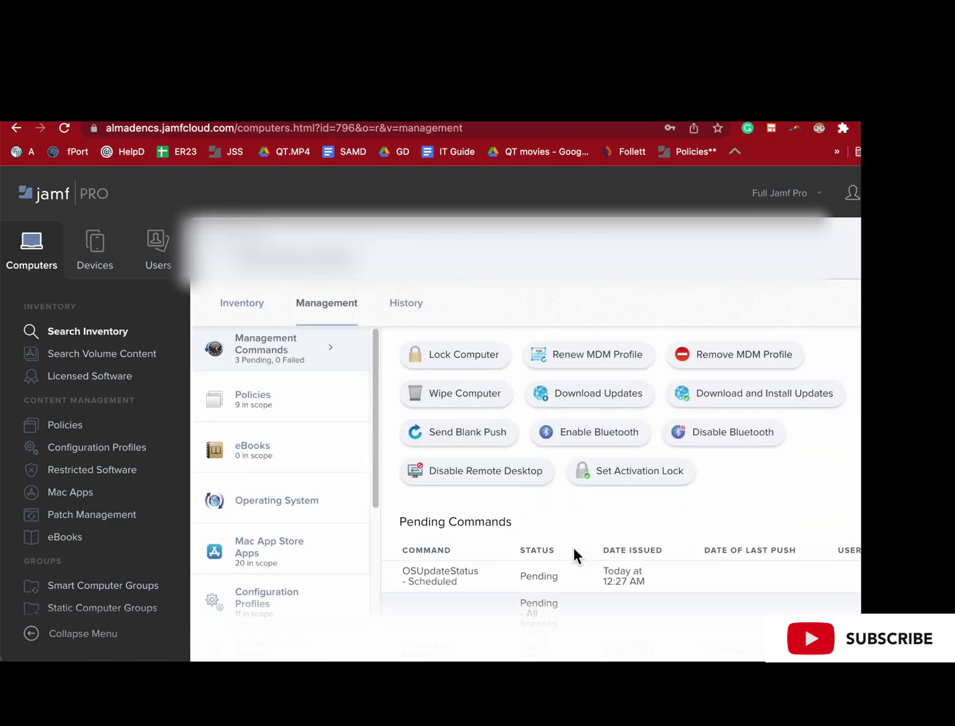
pyautogui.scroll(-5, 574, 549)
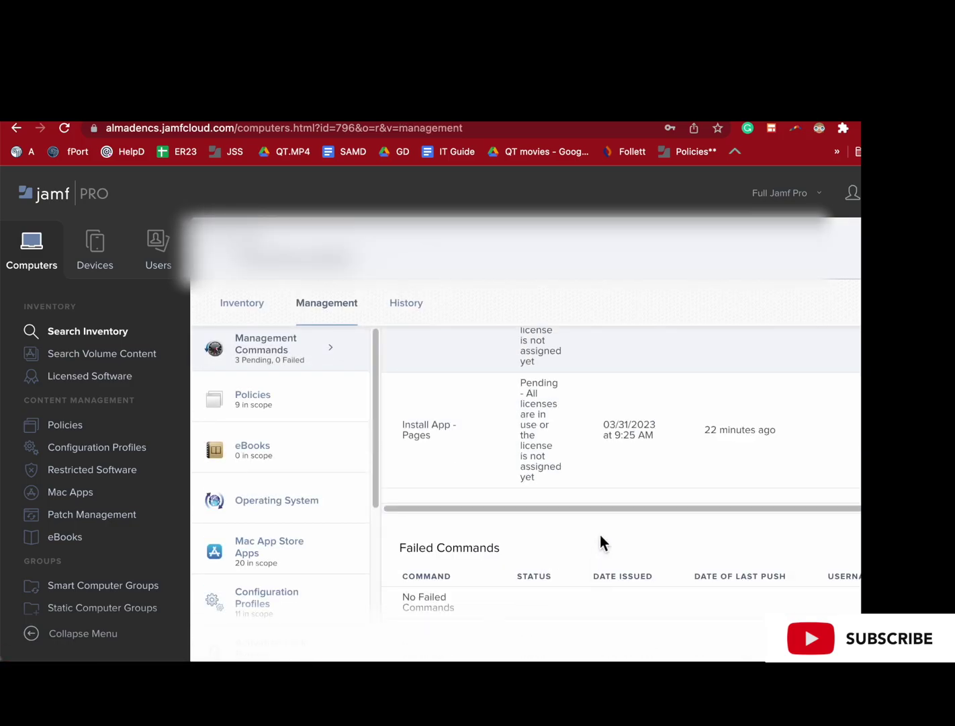
pyautogui.moveTo(591, 509); pyautogui.dragTo(766, 508)
pyautogui.scroll(3, 776, 448)
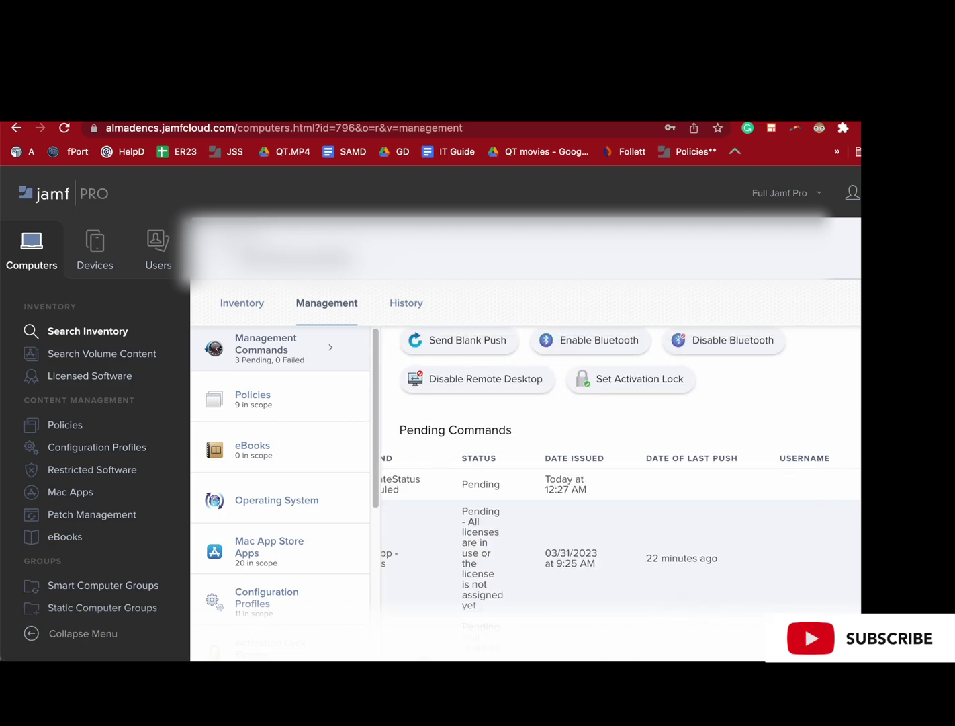
pyautogui.scroll(-4, 551, 553)
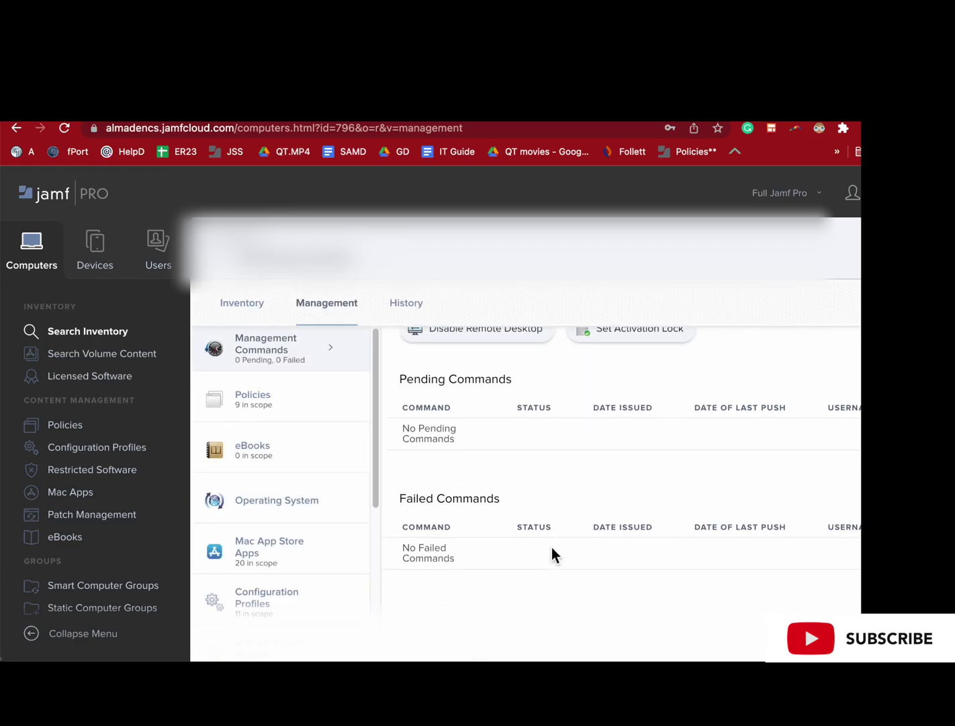
pyautogui.scroll(3, 552, 547)
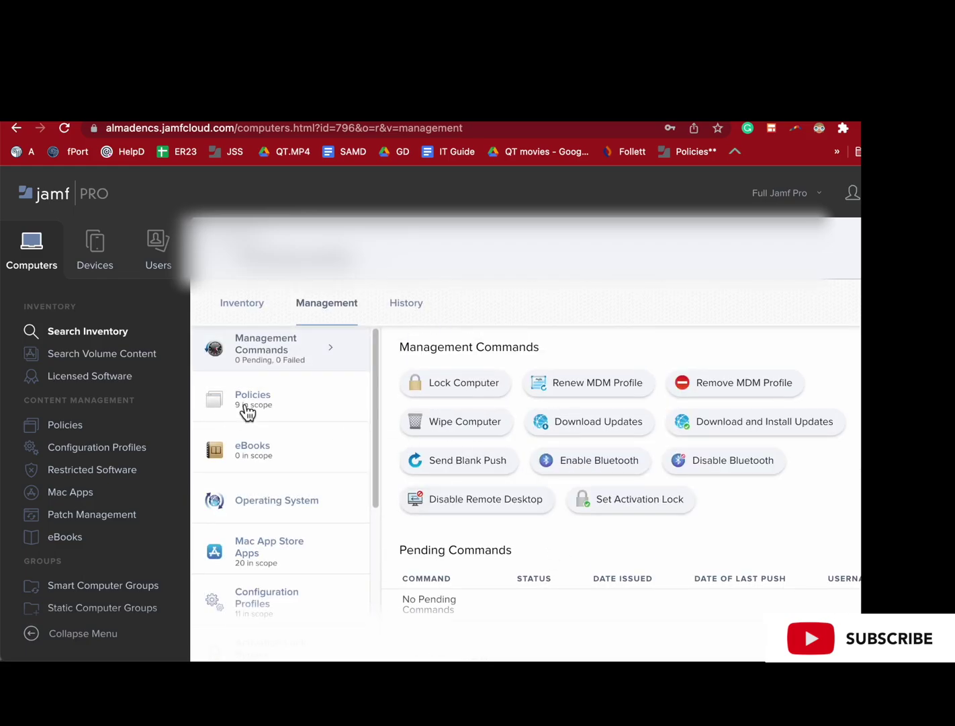
# Check which configuration profiles have this computer in their scope
pyautogui.scroll(-3, 289, 535)
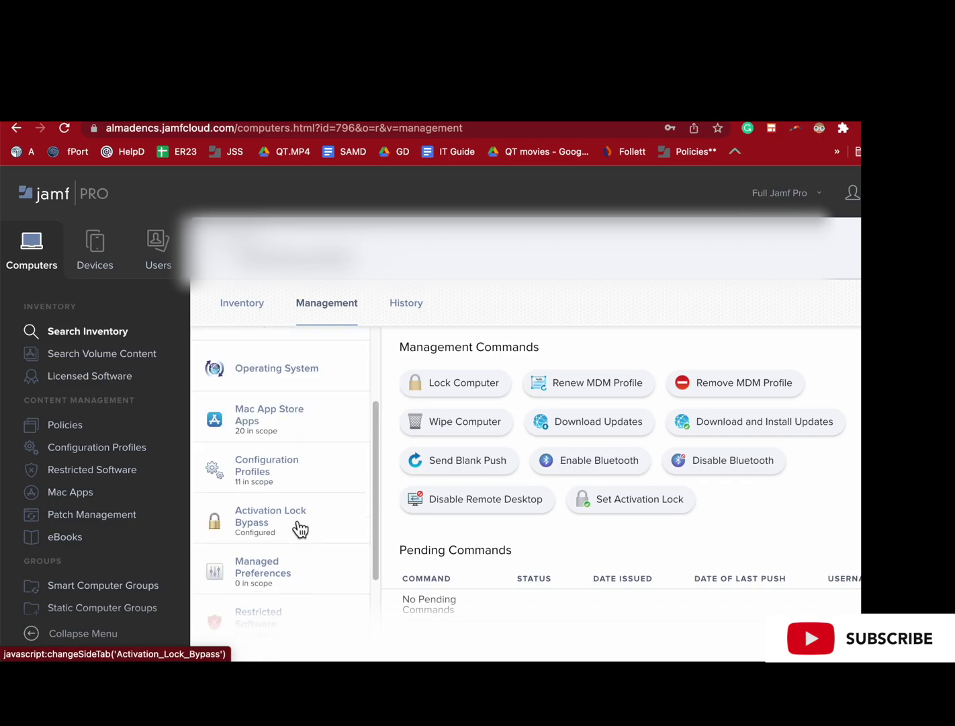
pyautogui.click(294, 488)
pyautogui.scroll(-5, 551, 544)
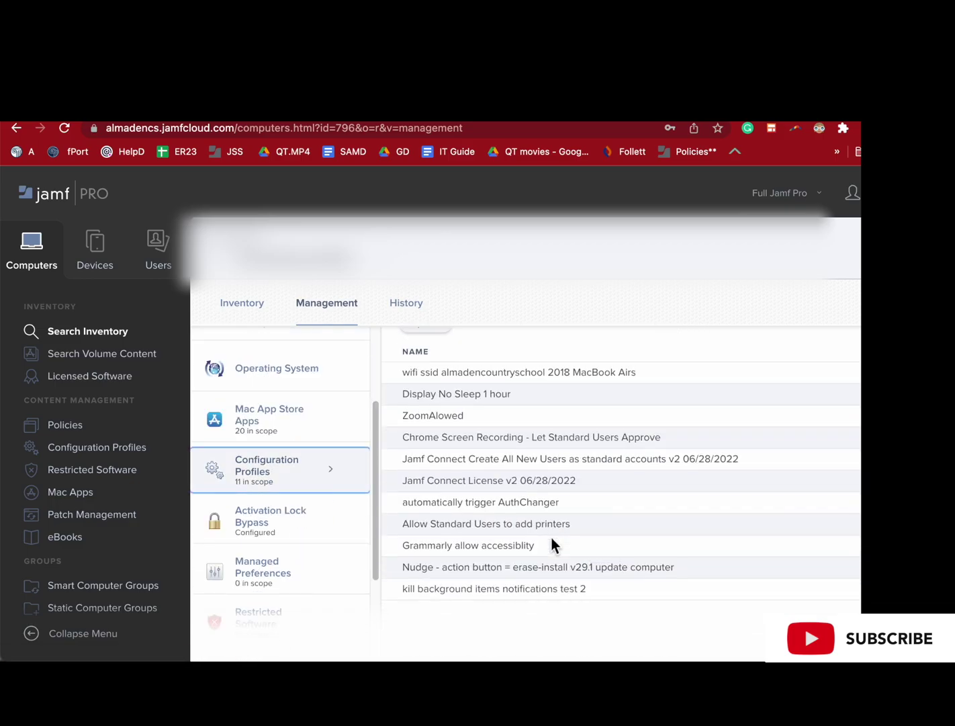
pyautogui.scroll(5, 518, 515)
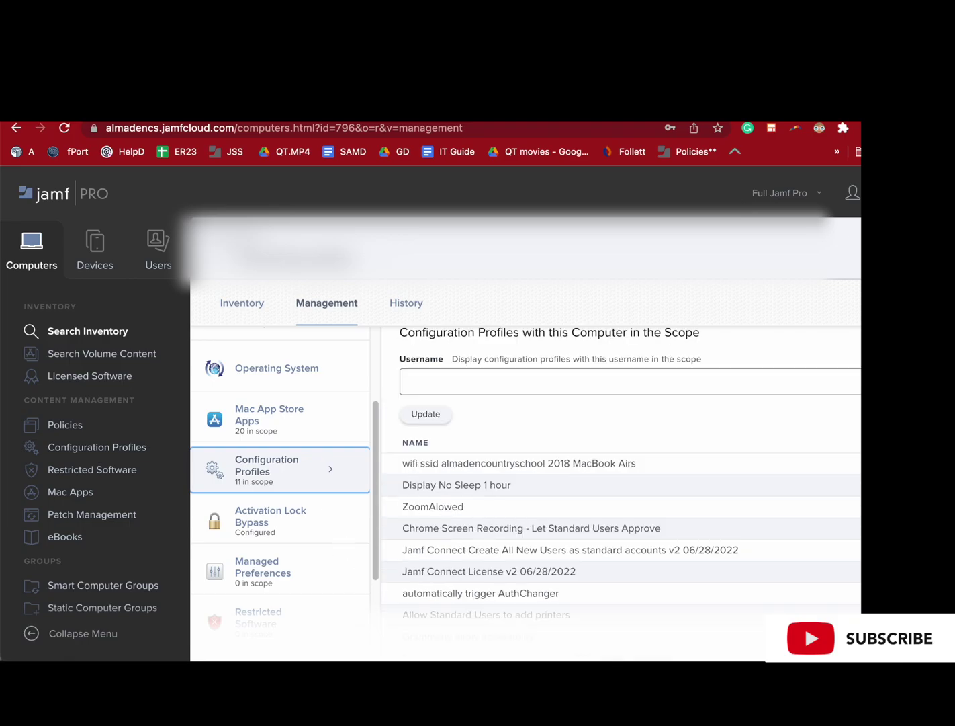
pyautogui.scroll(4, 363, 572)
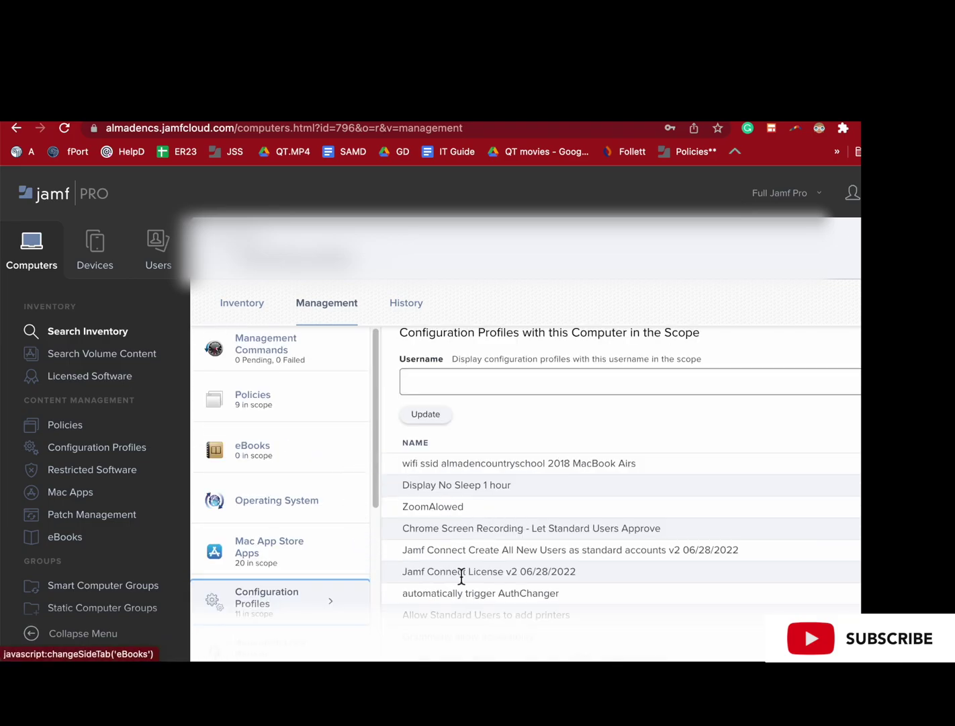
# Switch to the Screen Sharing session, reload the About Chrome page, and compare its version with the latest macOS version in the search results
pyautogui.moveTo(369, 657)
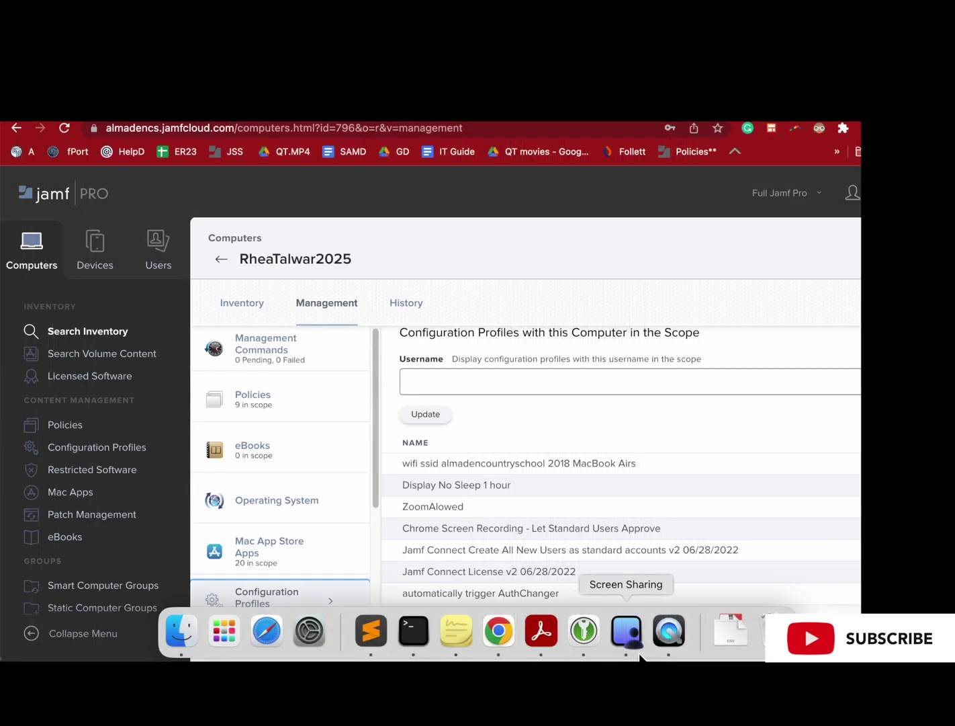
pyautogui.click(638, 648)
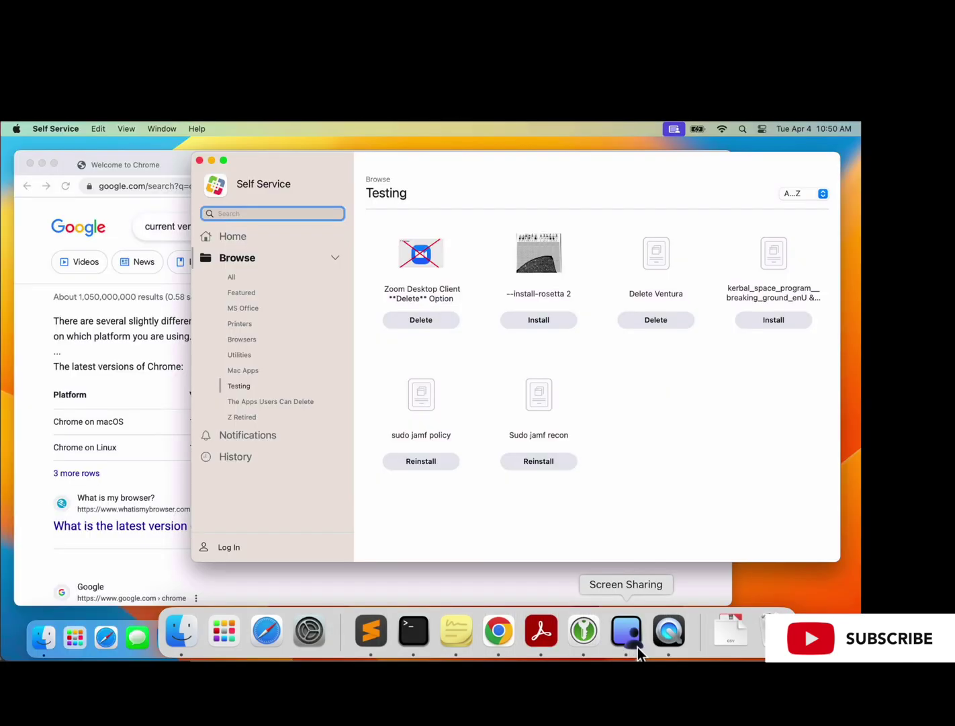
pyautogui.click(110, 224)
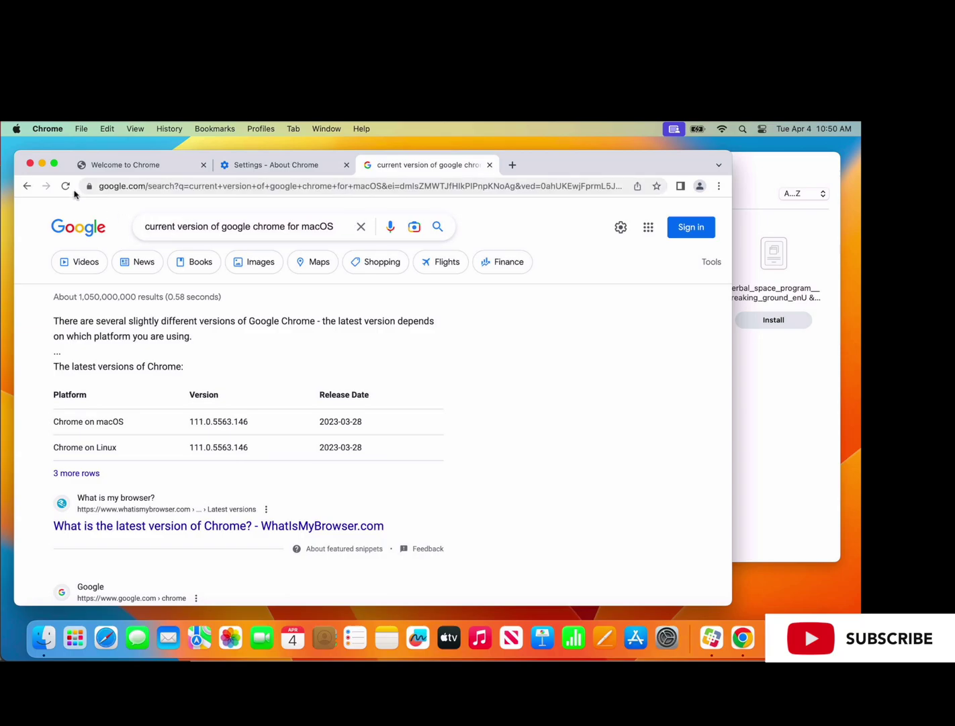
pyautogui.click(180, 164)
pyautogui.click(277, 164)
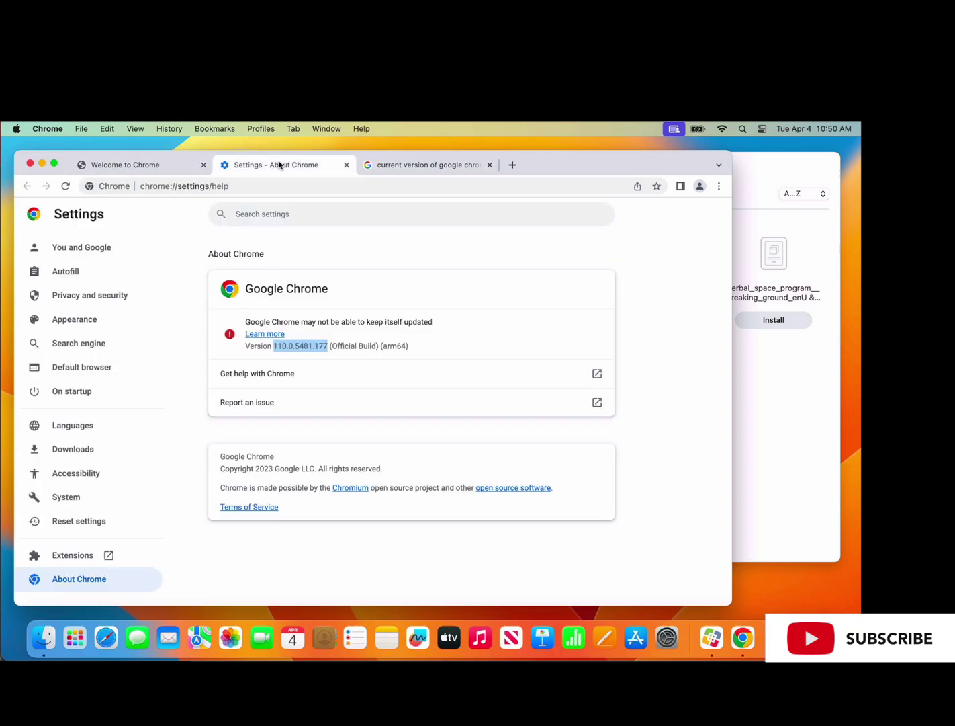
pyautogui.click(66, 186)
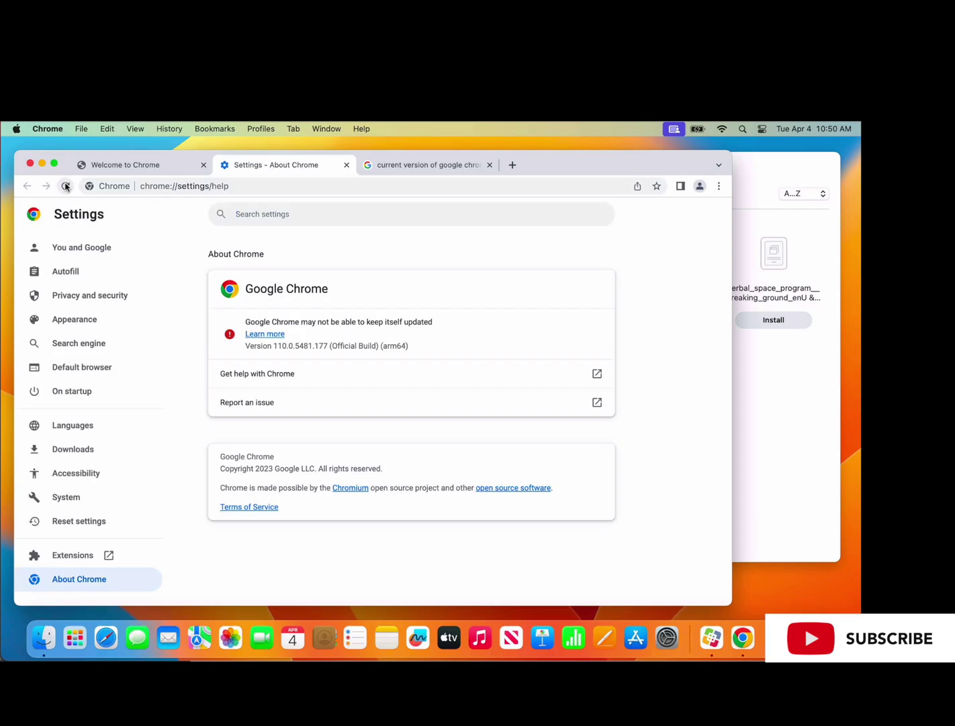
pyautogui.click(65, 186)
pyautogui.click(392, 168)
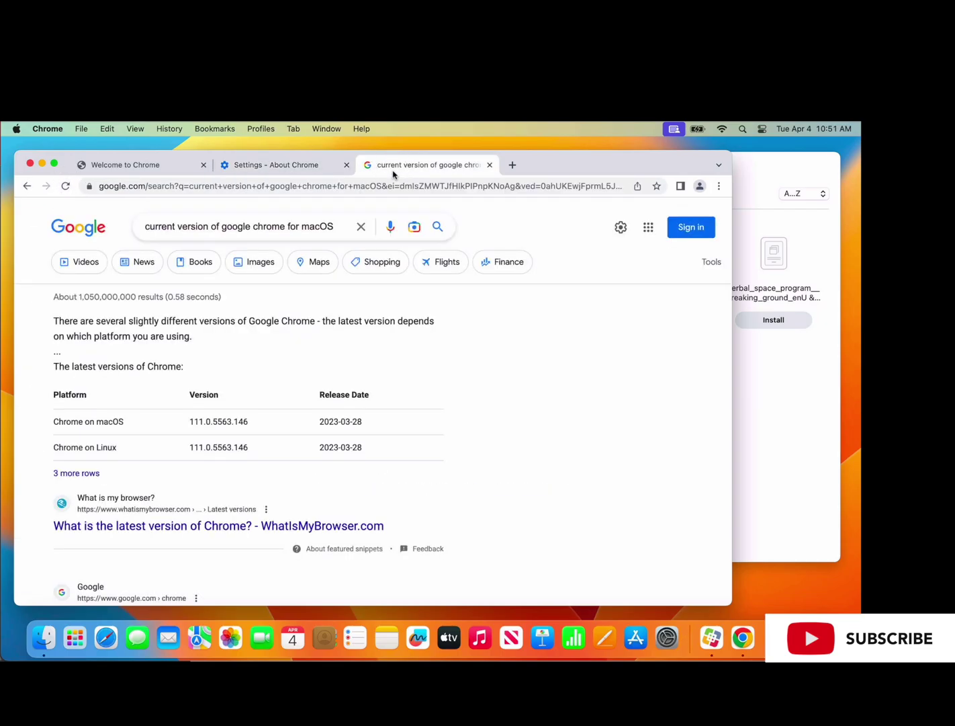
pyautogui.click(783, 376)
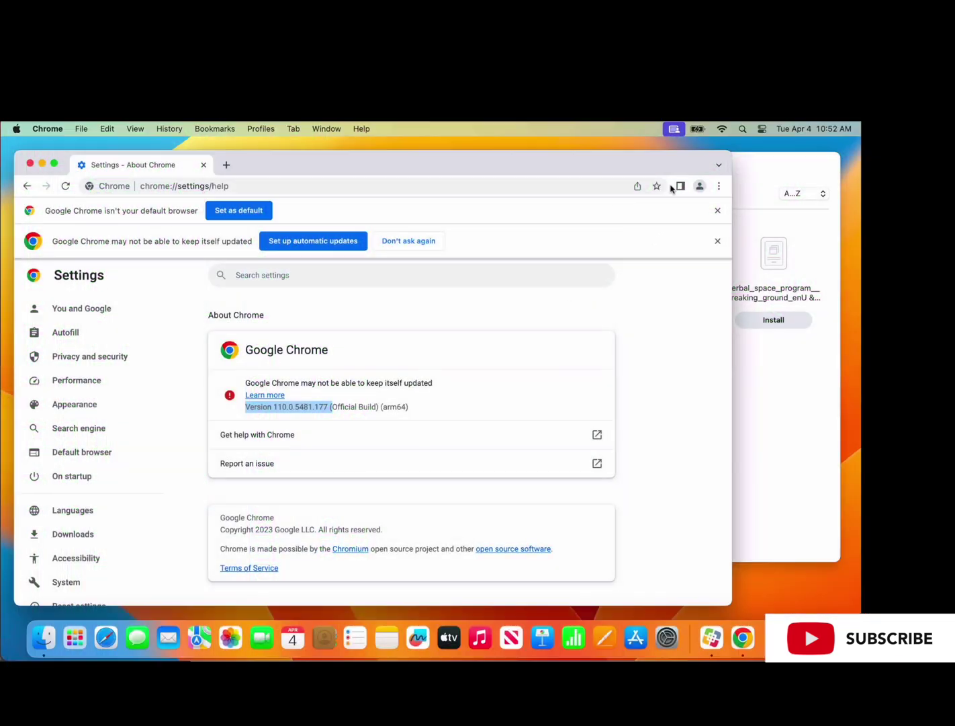
# Open Stickies on the test Mac and record "Version 110.0.5481.177 (" in a new note
pyautogui.click(744, 131)
pyautogui.write('stickies')
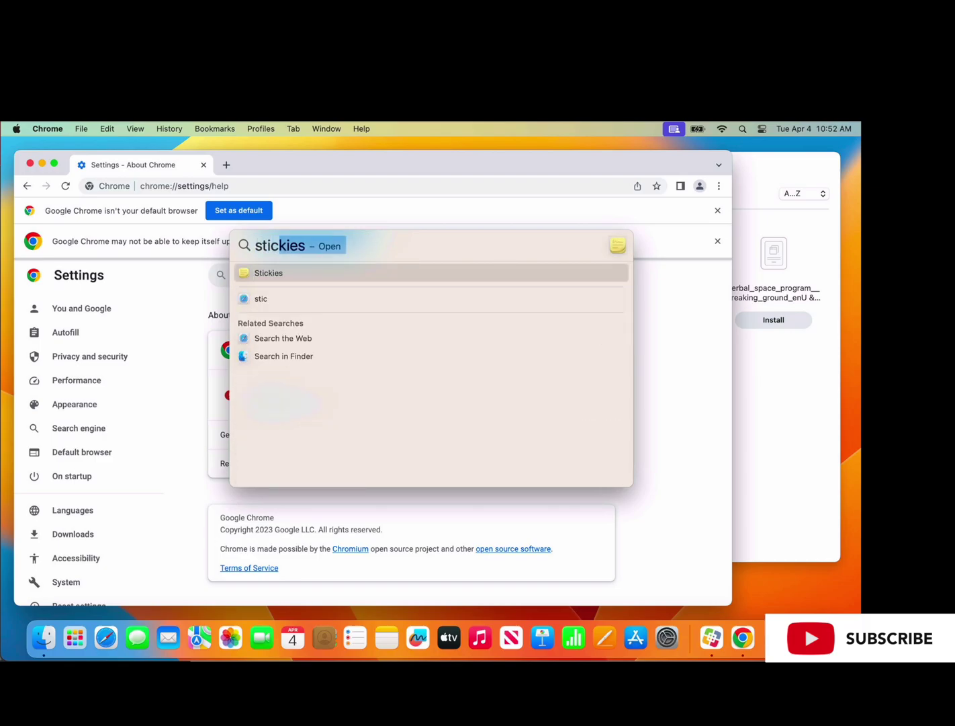
pyautogui.press('Return')
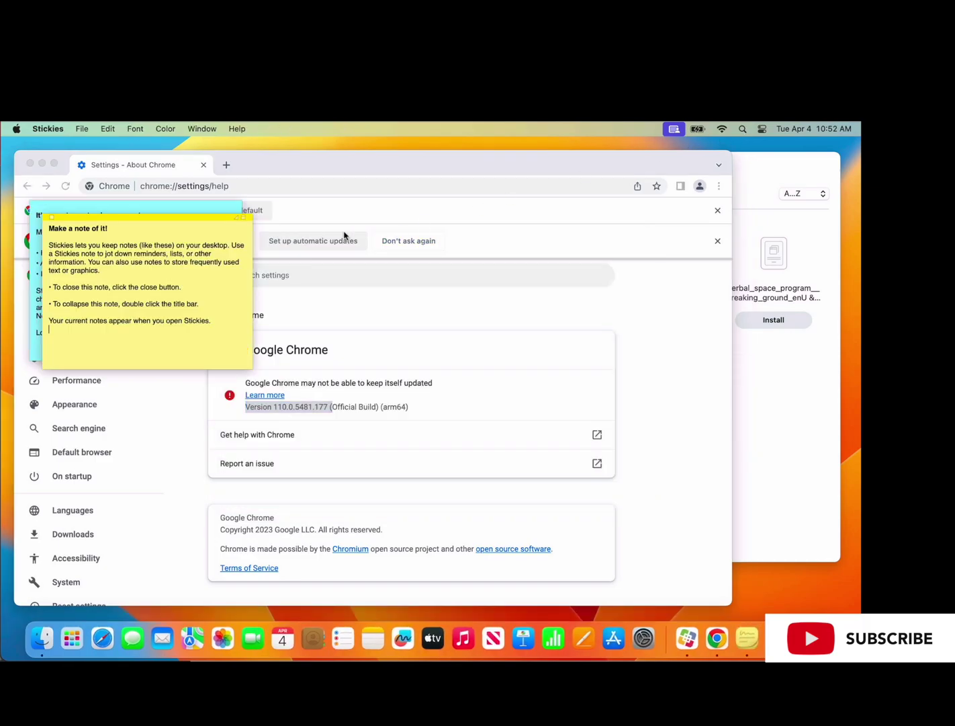
pyautogui.press('super+n')
pyautogui.write('Version 110.0.5481.177 (')
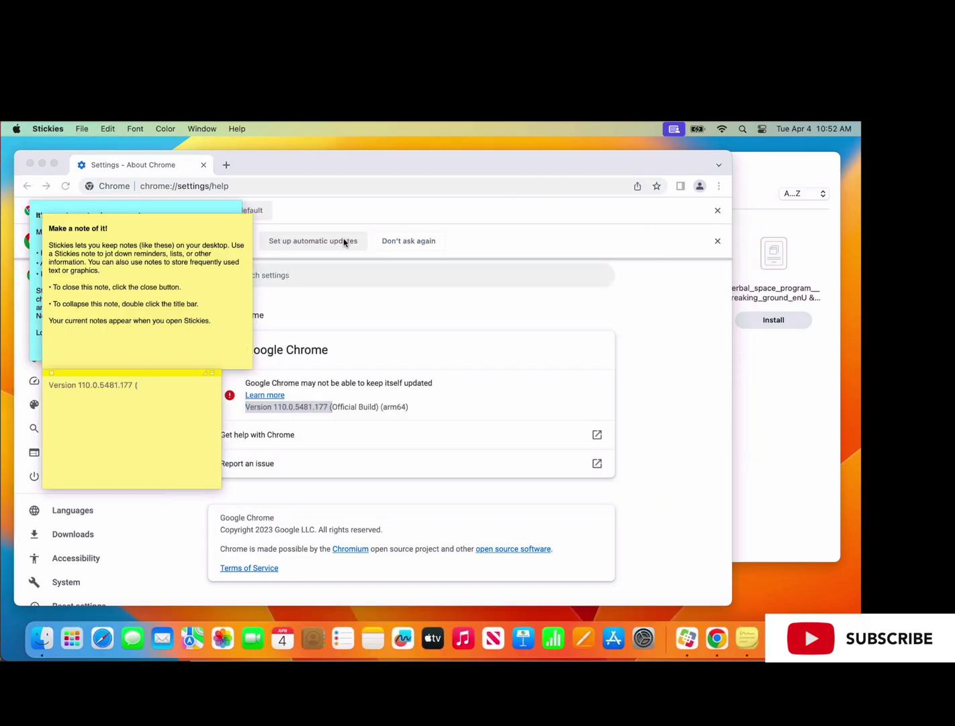
# Trim the new note's text to "Version 110.0.5481.177" and start a new line below it
pyautogui.press('BackSpace')
pyautogui.press('BackSpace')
pyautogui.press('Return')
# Quit and relaunch Chrome on the test Mac, and open its About Google Chrome page
pyautogui.click(337, 166)
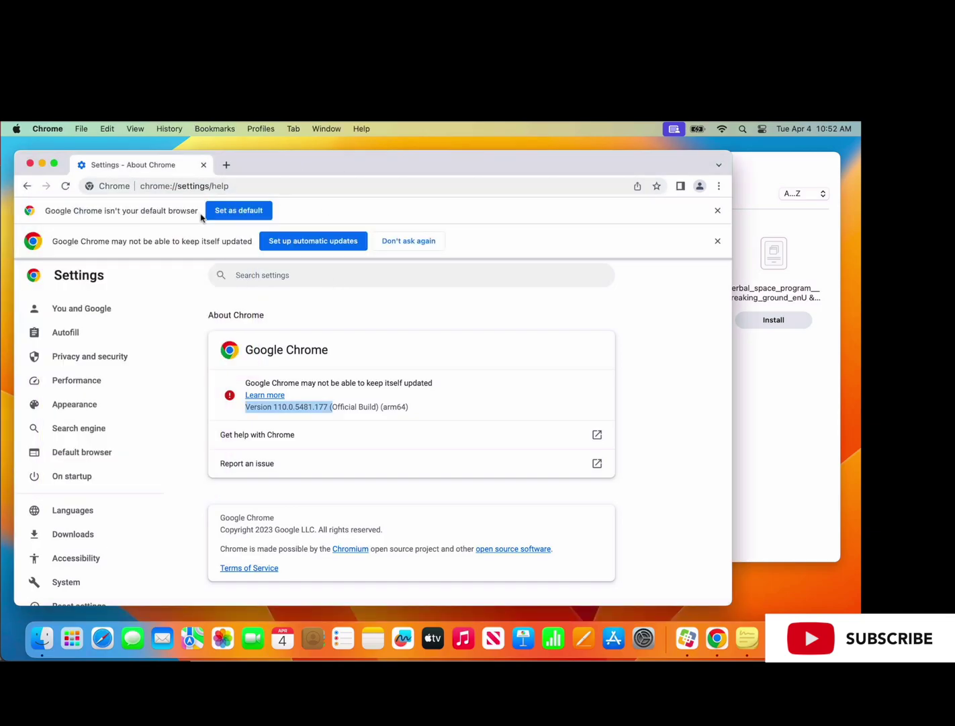
pyautogui.click(37, 129)
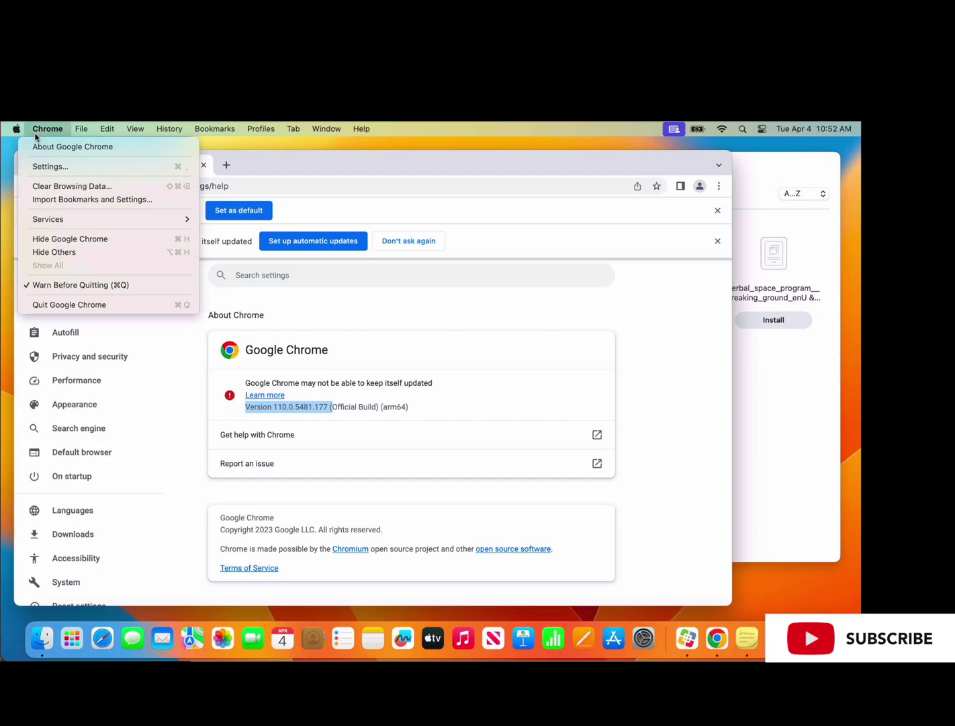
pyautogui.click(85, 307)
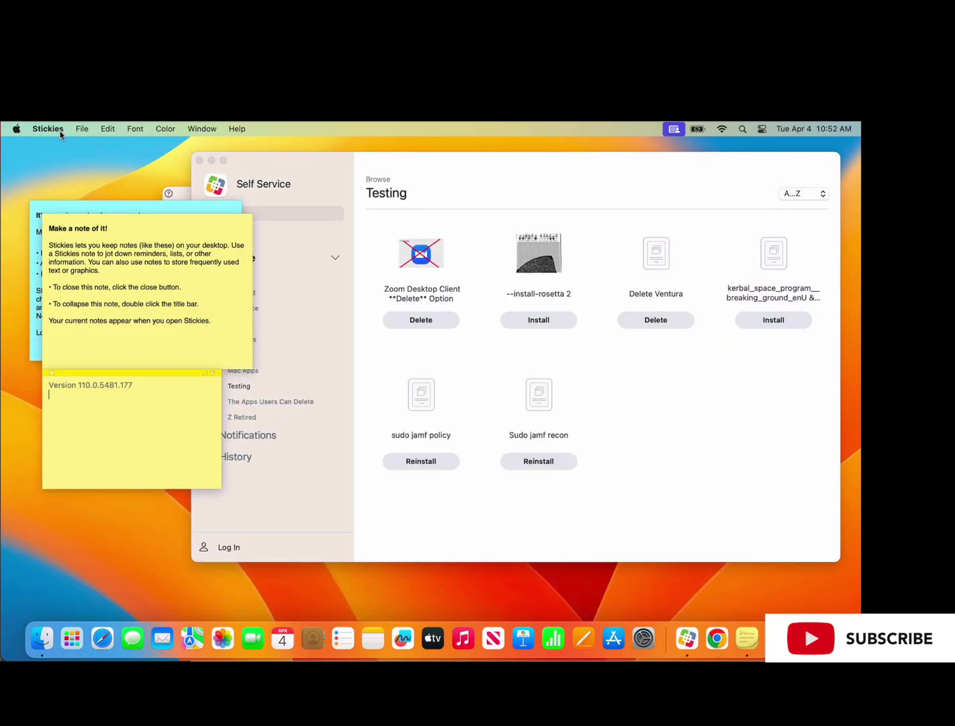
pyautogui.click(716, 638)
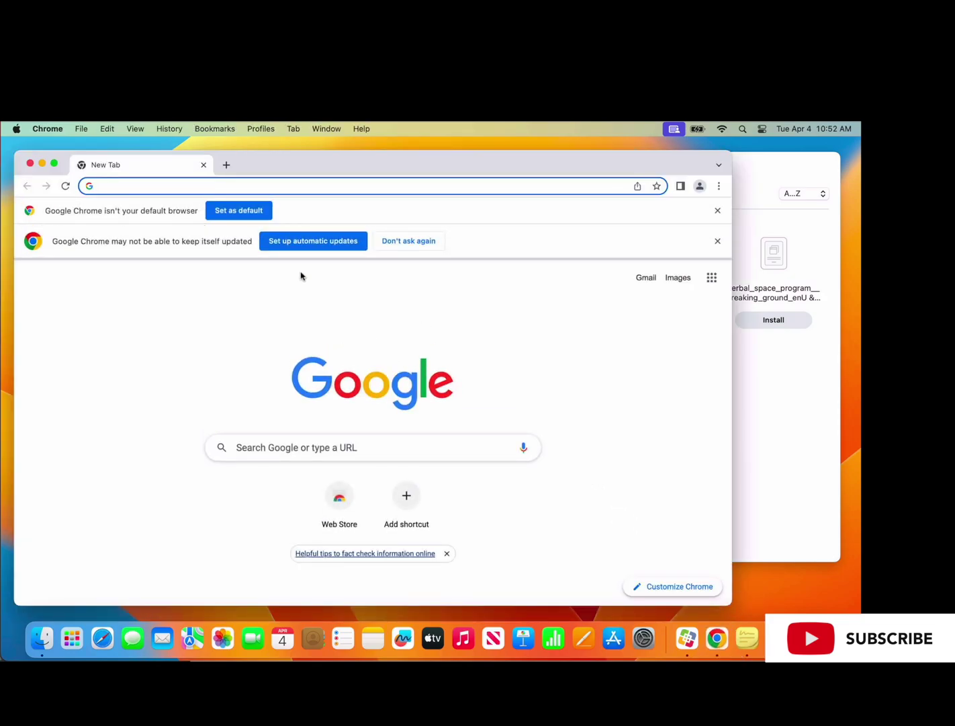
pyautogui.click(62, 129)
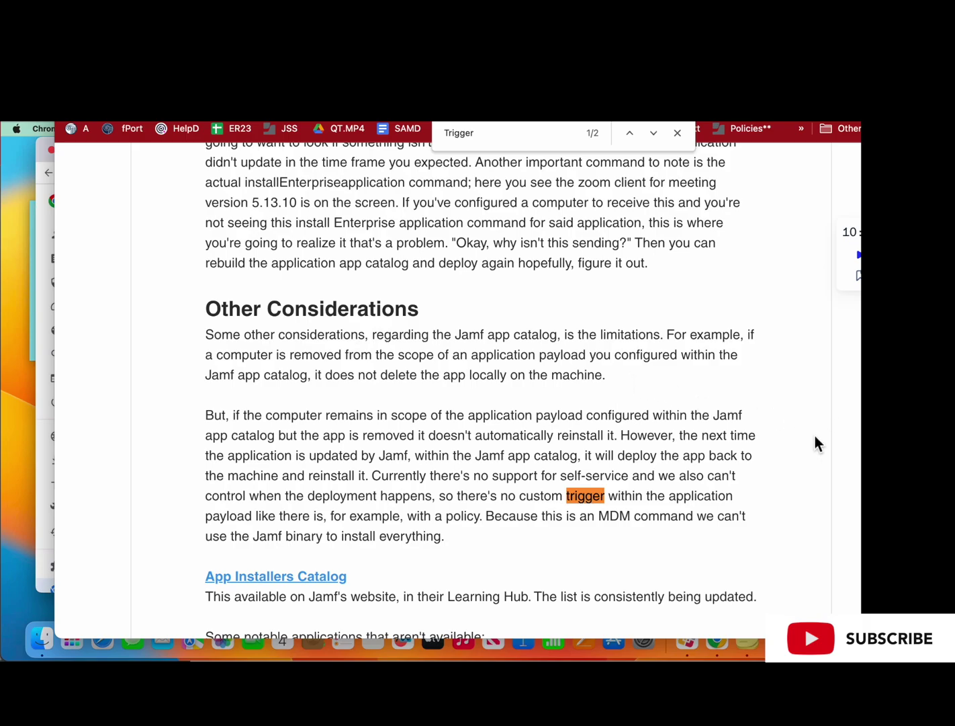
# Read the Other Considerations section of the article on Jamf App Catalog limitations, including the passage about custom triggers
pyautogui.scroll(-2, 797, 454)
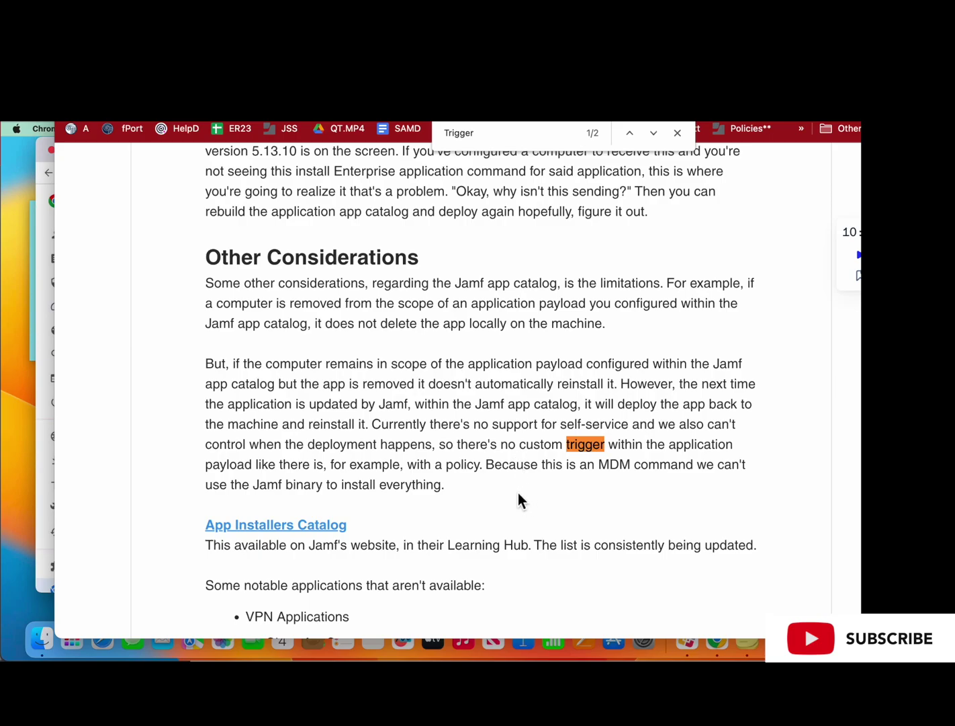
pyautogui.moveTo(403, 449); pyautogui.dragTo(474, 472)
pyautogui.click(486, 488)
pyautogui.scroll(-3, 432, 442)
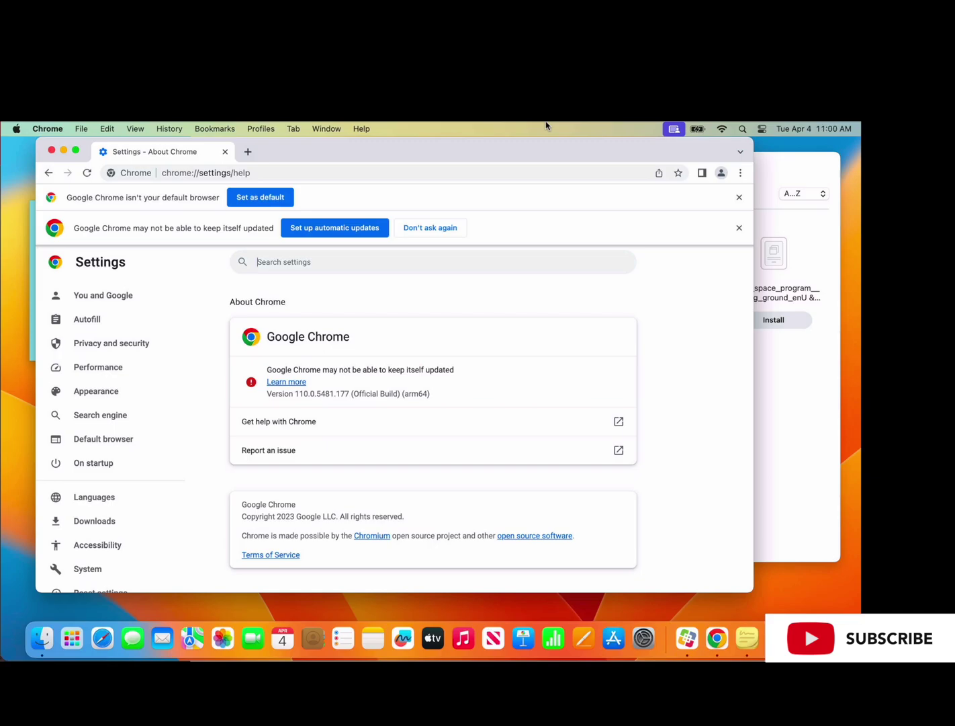
# Close the About Chrome window on the test Mac and look through the Applications folder
pyautogui.press('super+w')
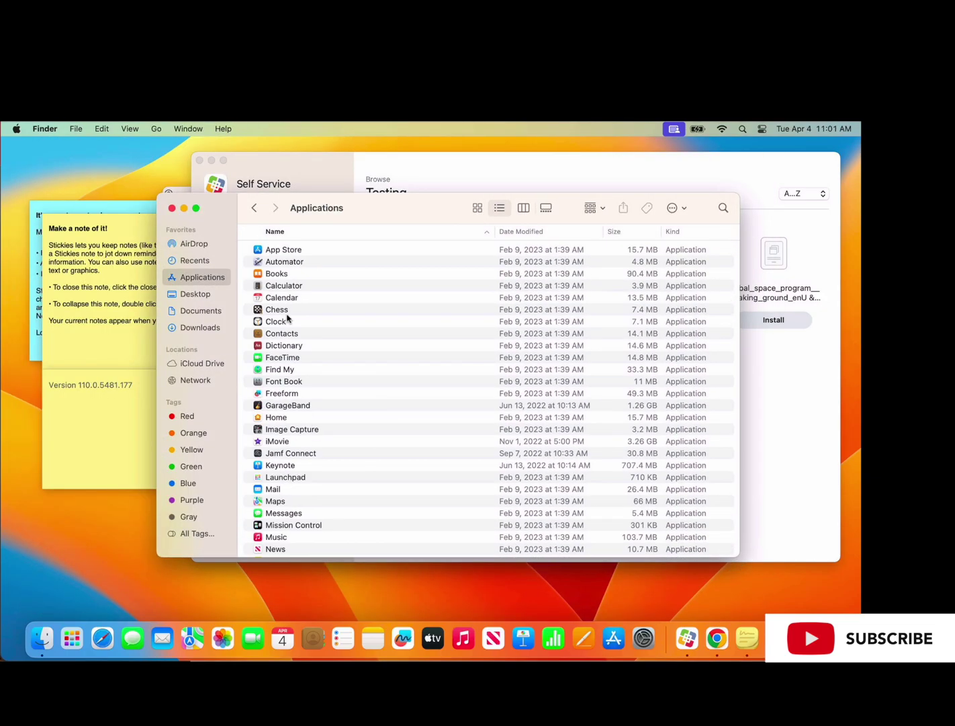
pyautogui.click(299, 343)
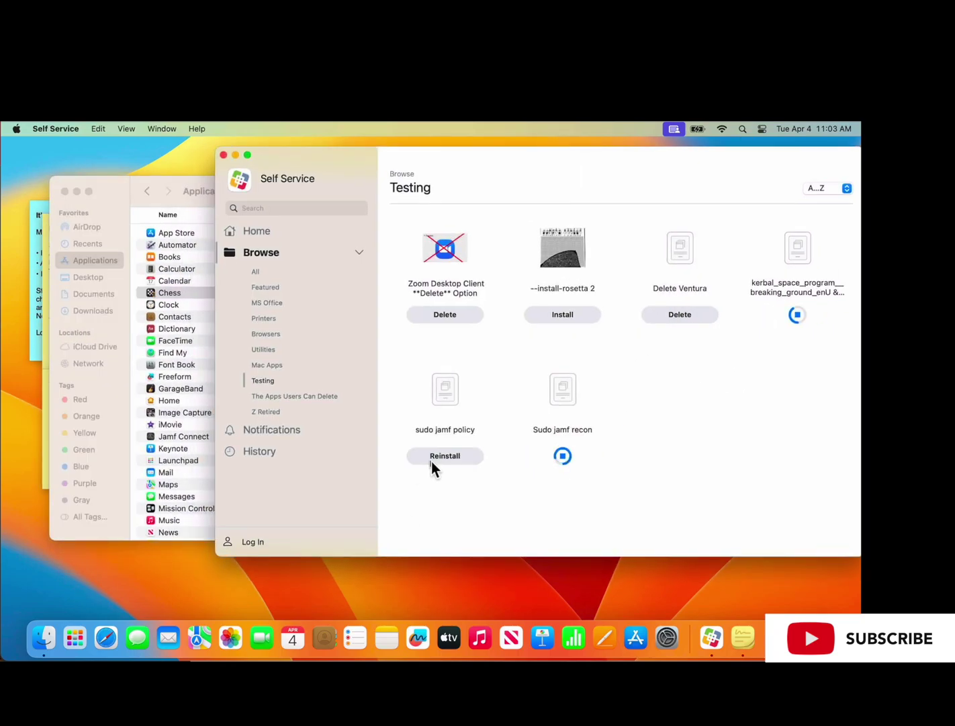
# Switch to Jamf Pro and review the policies that have this computer in their scope
pyautogui.press('super+Tab')
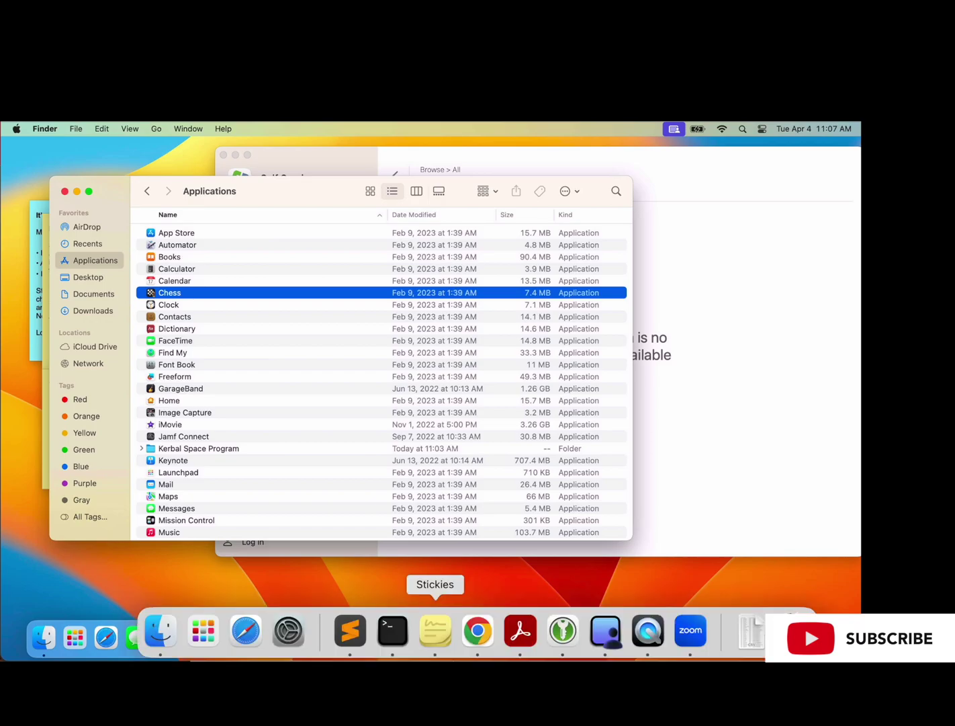
pyautogui.scroll(-5, 259, 448)
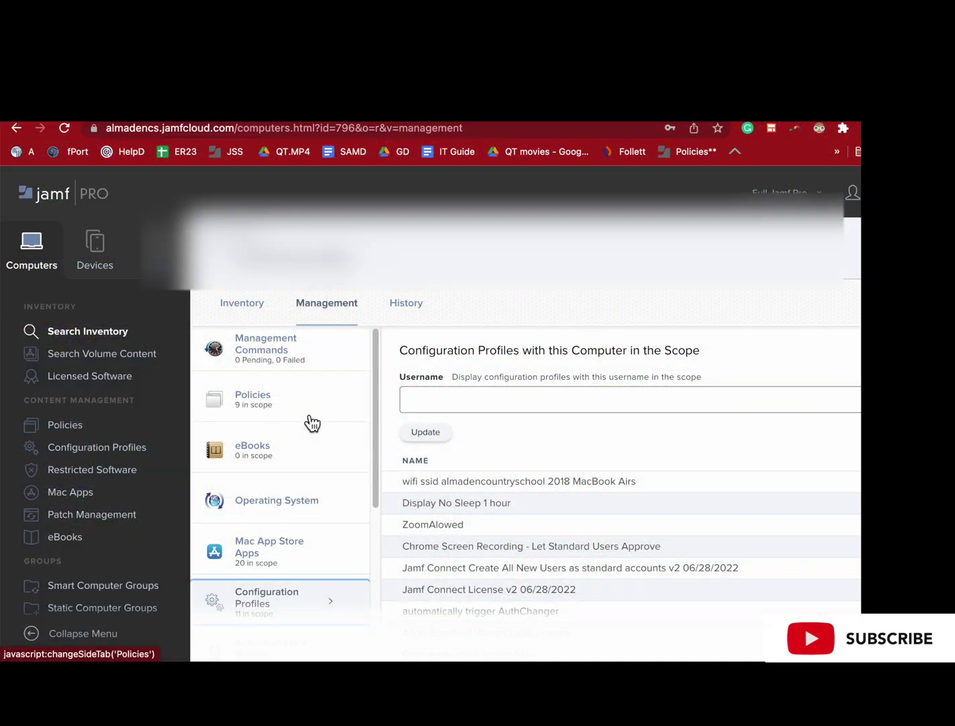
pyautogui.scroll(-1, 313, 411)
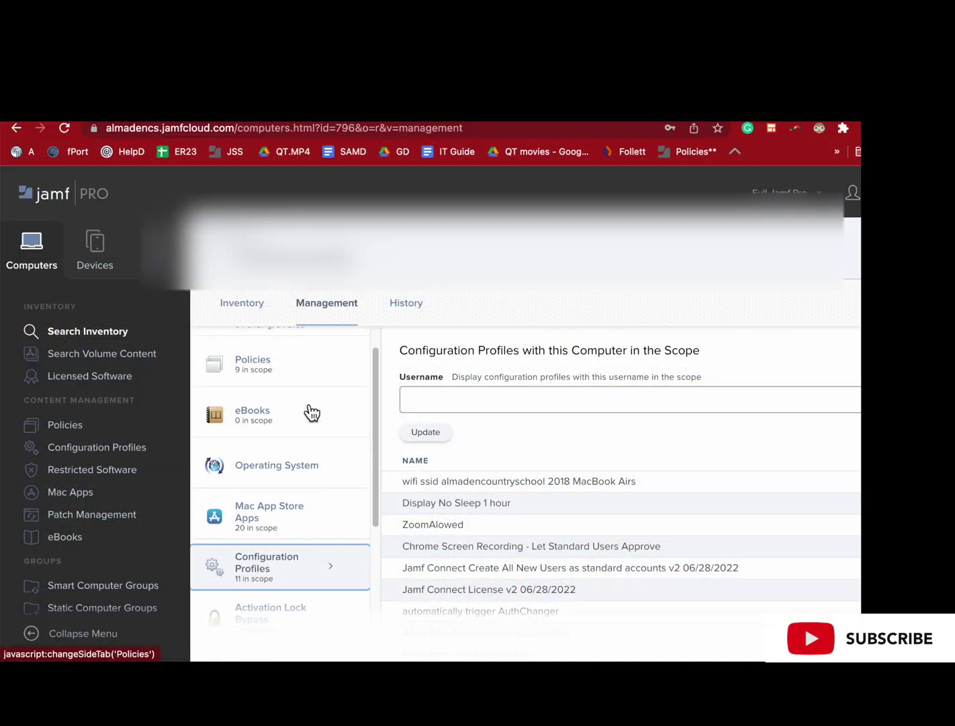
pyautogui.scroll(1, 312, 411)
pyautogui.click(309, 405)
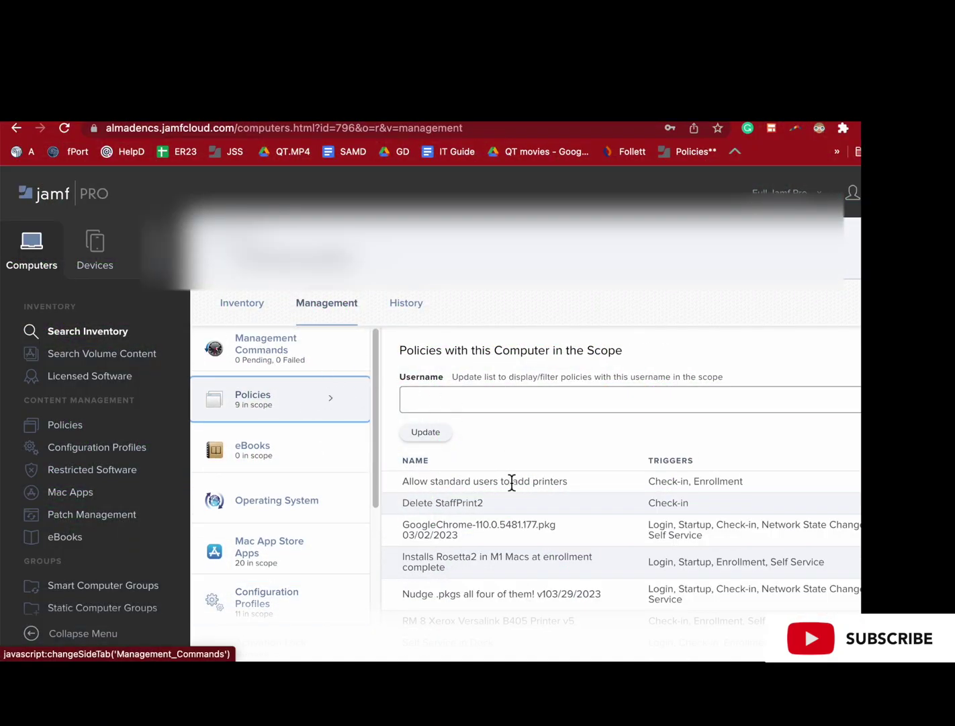
pyautogui.scroll(-2, 517, 494)
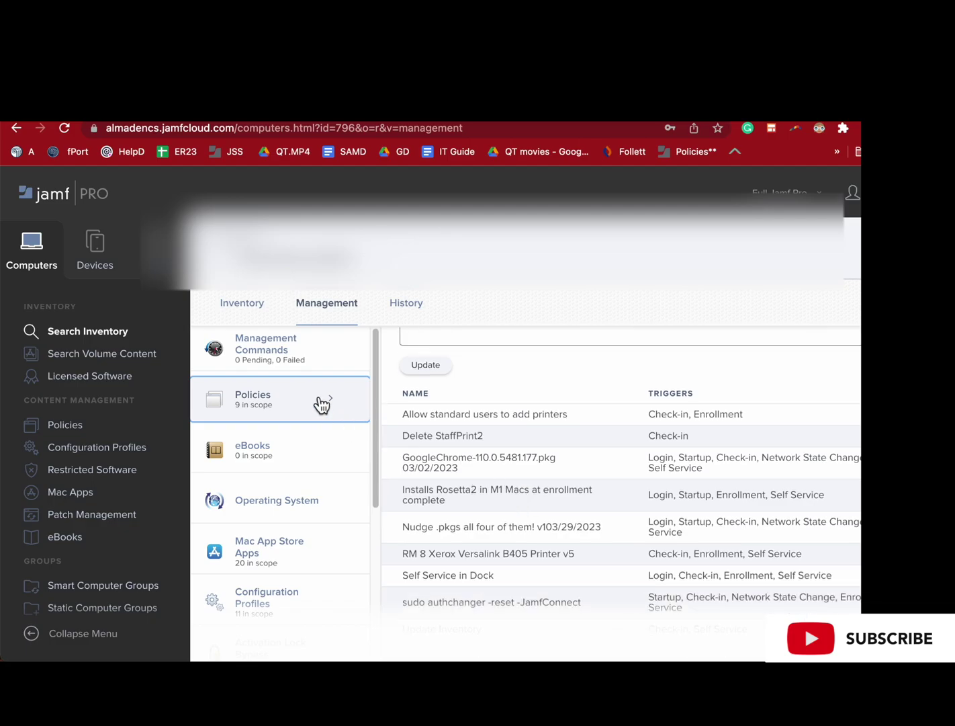
# Open the computer's Management History and examine the completed commands related to Google Chrome
pyautogui.click(417, 303)
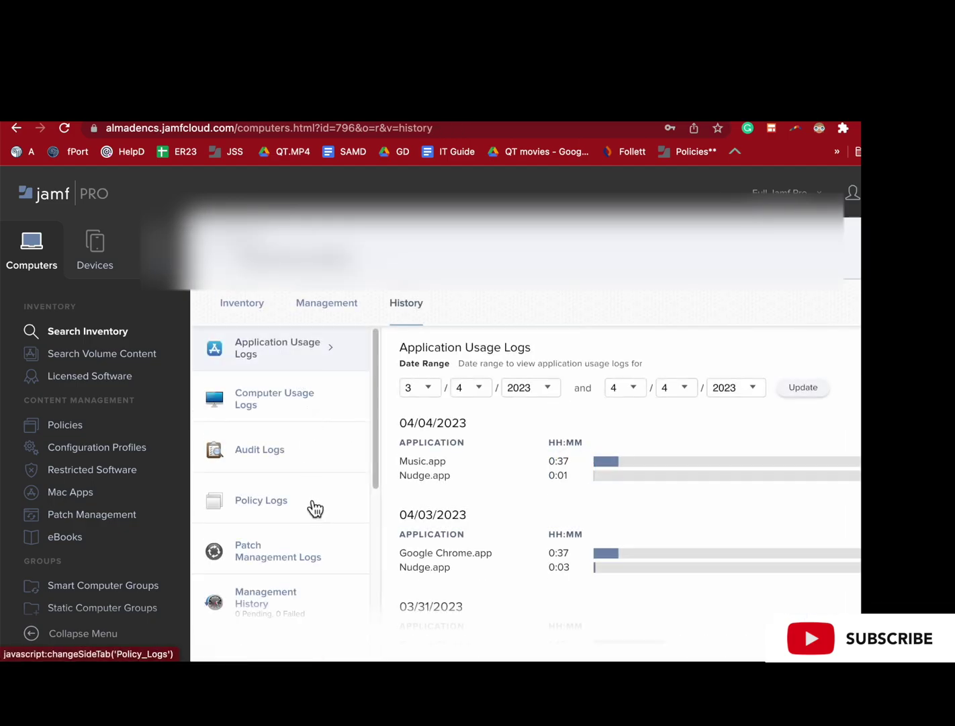
pyautogui.scroll(-5, 315, 504)
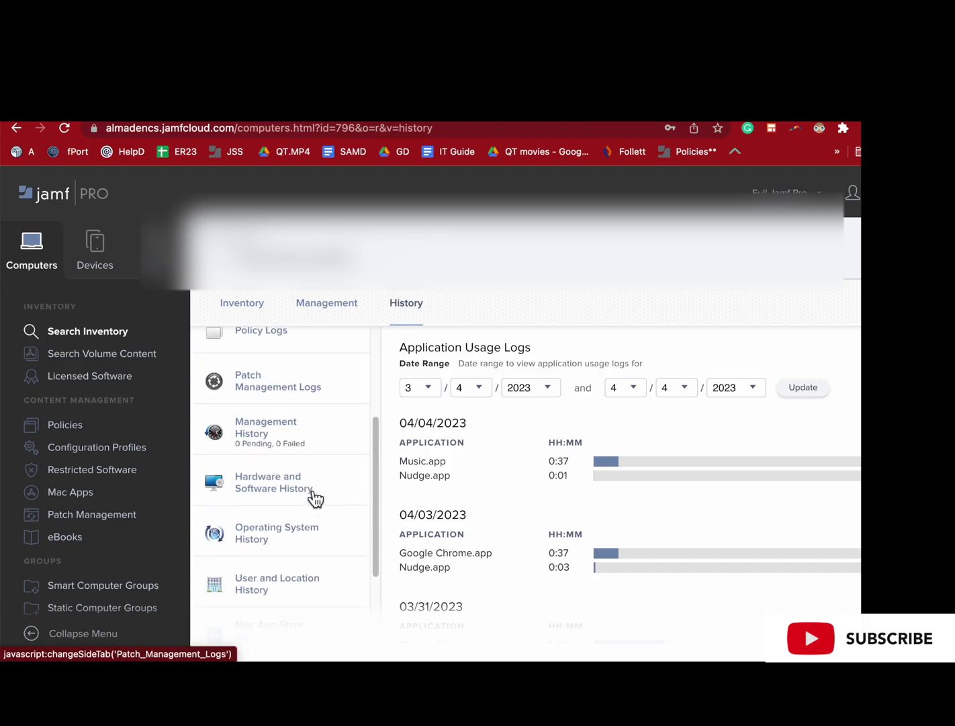
pyautogui.click(309, 451)
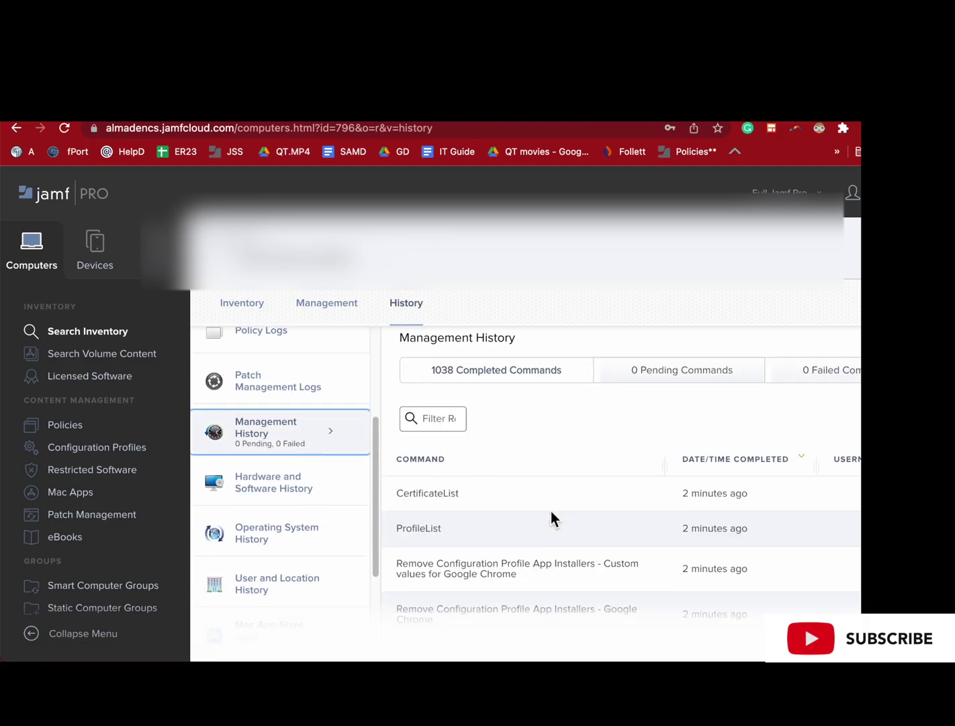
pyautogui.scroll(-2, 551, 510)
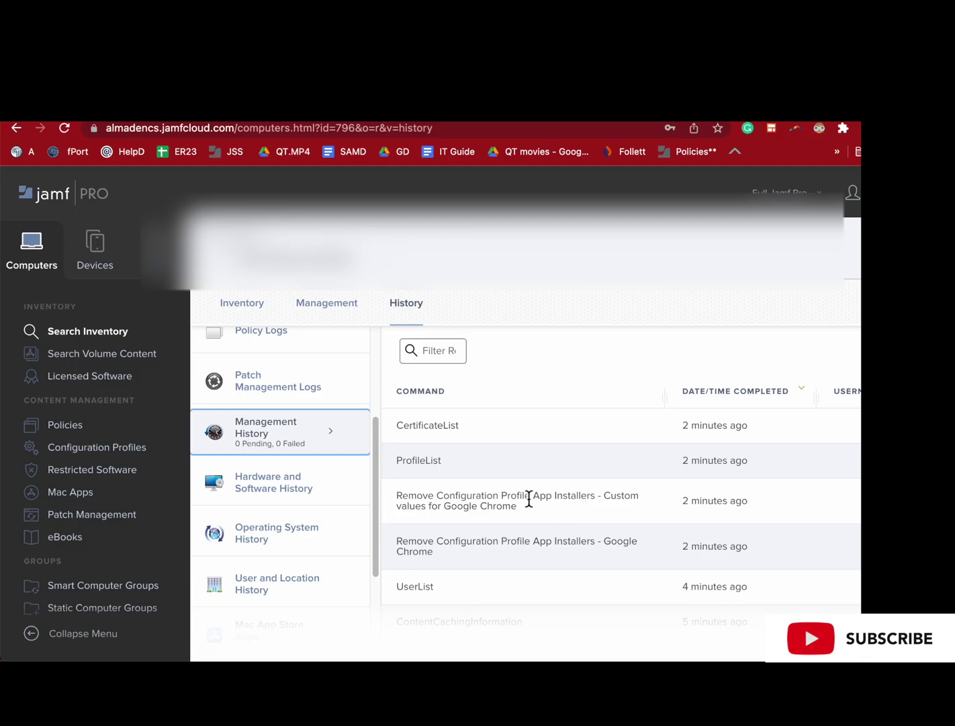
pyautogui.moveTo(525, 498); pyautogui.dragTo(555, 516)
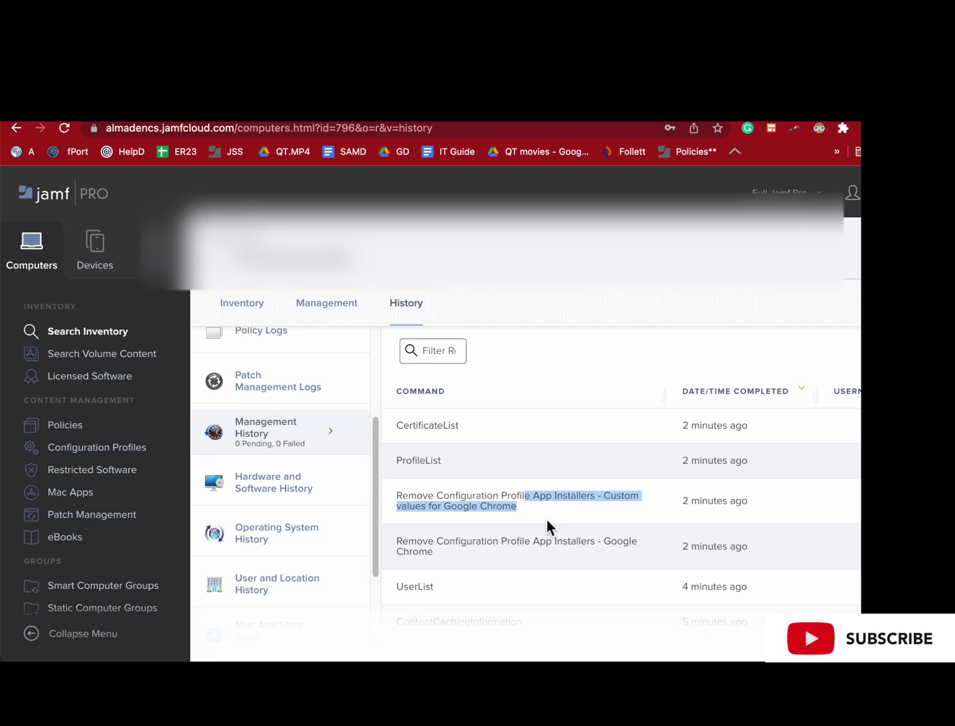
pyautogui.scroll(-2, 547, 519)
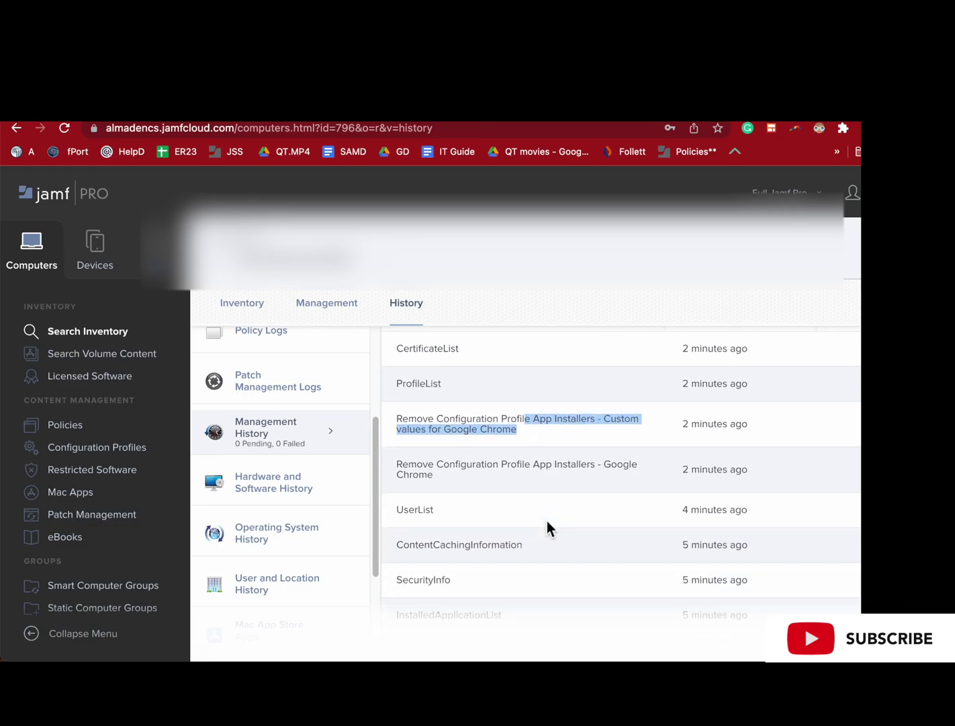
pyautogui.scroll(-1, 547, 521)
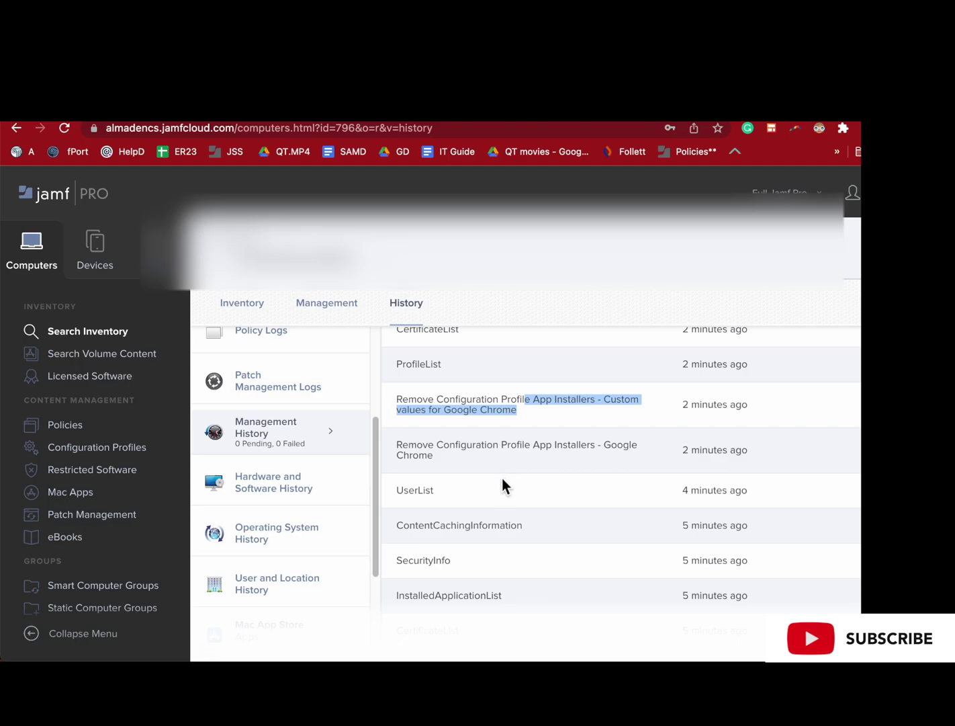
pyautogui.scroll(-1, 501, 482)
pyautogui.scroll(-10, 502, 482)
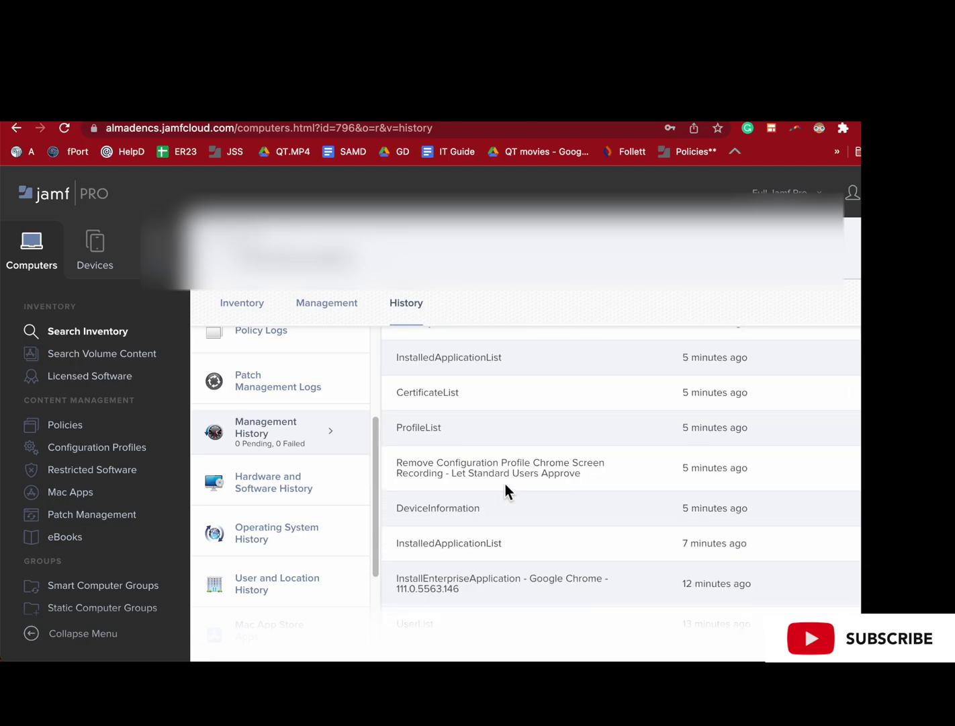
pyautogui.scroll(10, 505, 484)
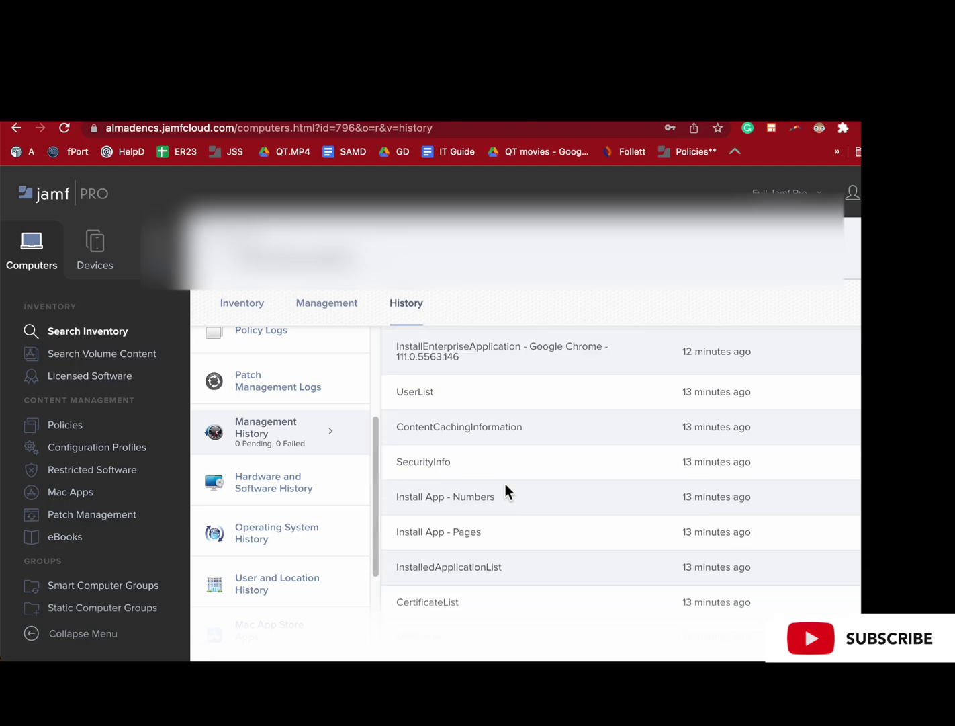
pyautogui.scroll(2, 506, 483)
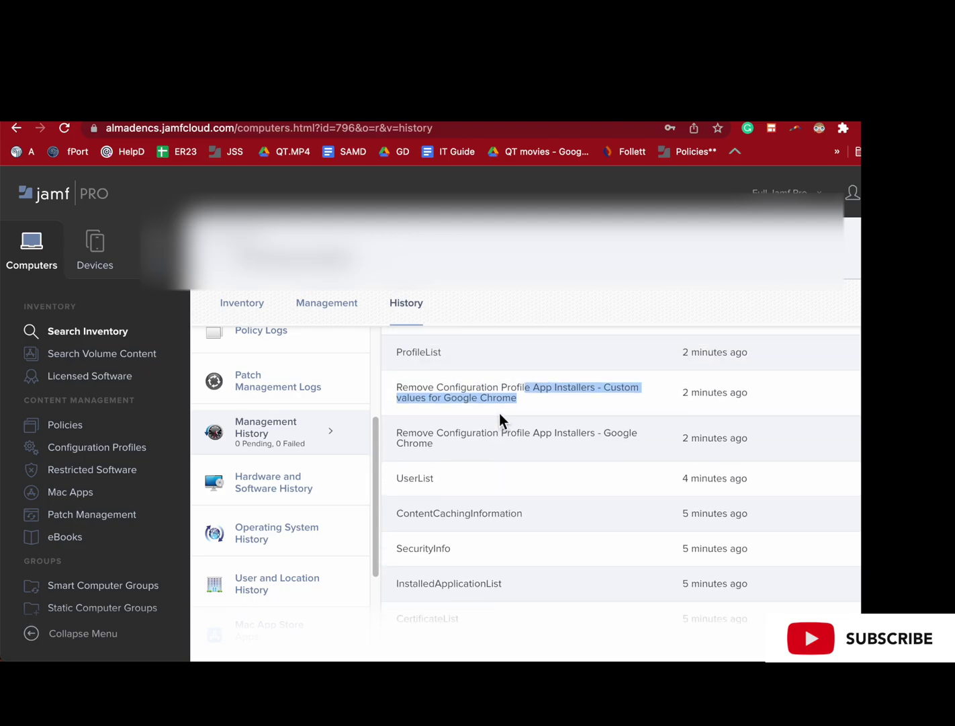
# Examine the Remove Configuration Profile commands for the Google Chrome App Installers and the Chrome Screen Recording profile
pyautogui.click(557, 404)
pyautogui.moveTo(615, 398); pyautogui.dragTo(396, 399)
pyautogui.click(529, 436)
pyautogui.scroll(-2, 528, 446)
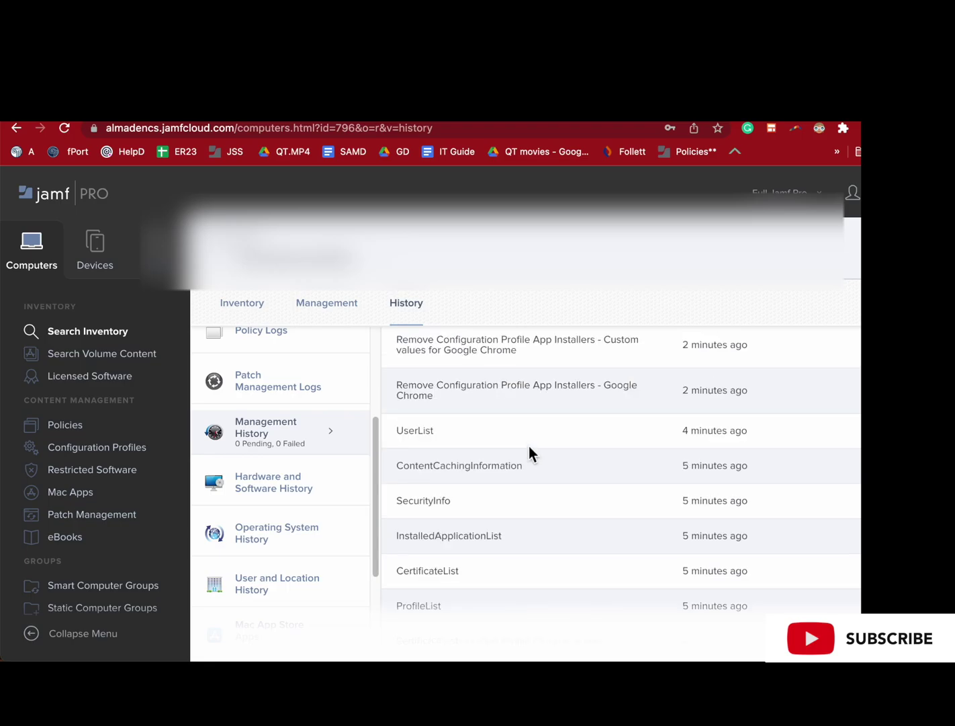
pyautogui.scroll(4, 528, 446)
pyautogui.scroll(-5, 528, 446)
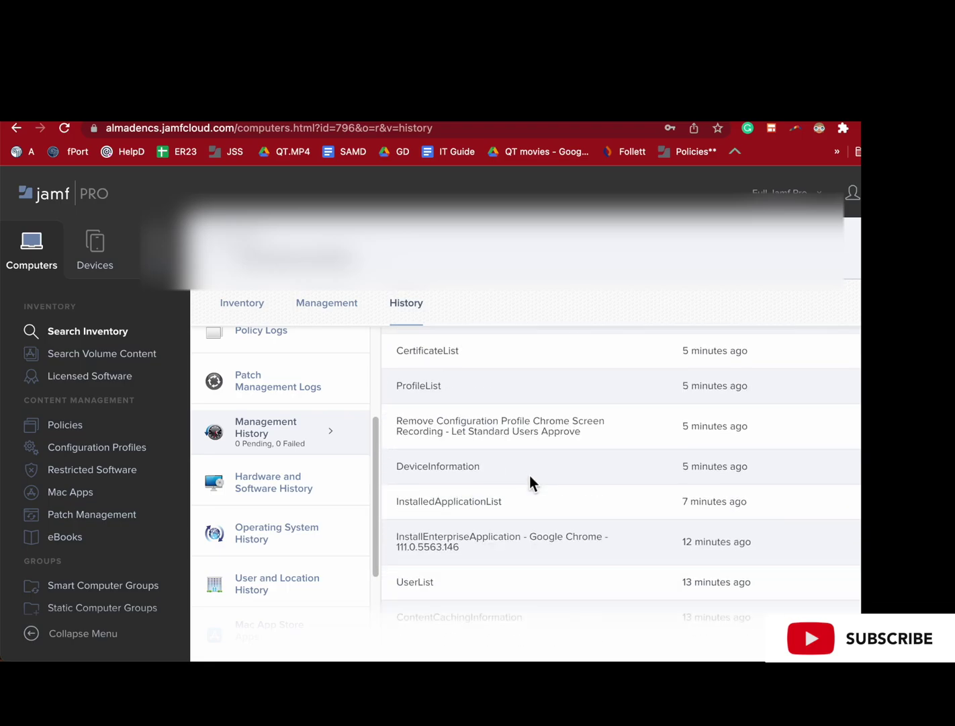
pyautogui.moveTo(463, 447)
pyautogui.mouseDown()
pyautogui.moveTo(443, 443)
pyautogui.moveTo(474, 434)
pyautogui.mouseUp()
pyautogui.click(520, 438)
pyautogui.scroll(3, 519, 440)
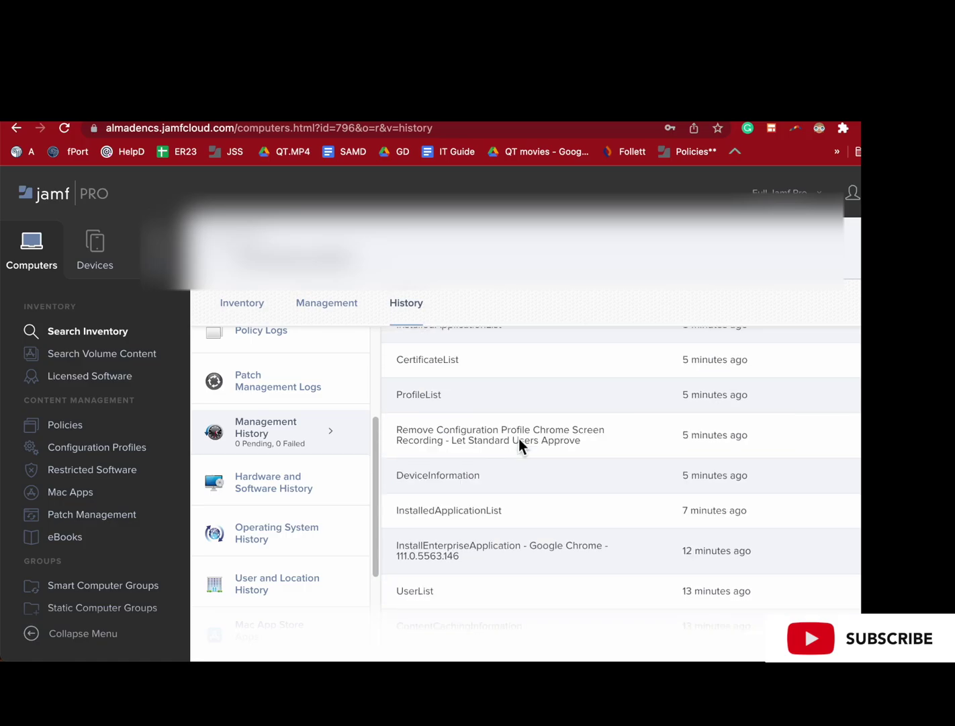
pyautogui.moveTo(488, 432); pyautogui.dragTo(551, 448)
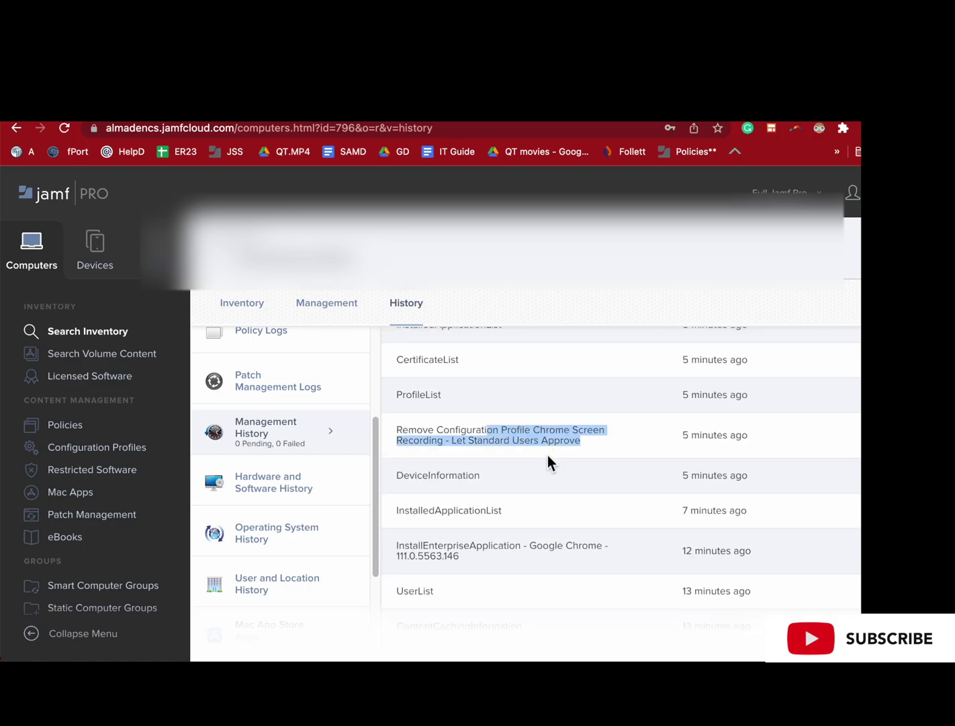
# Compare the recent profile removal commands with the older Google Chrome install commands in the Management History
pyautogui.scroll(1, 548, 455)
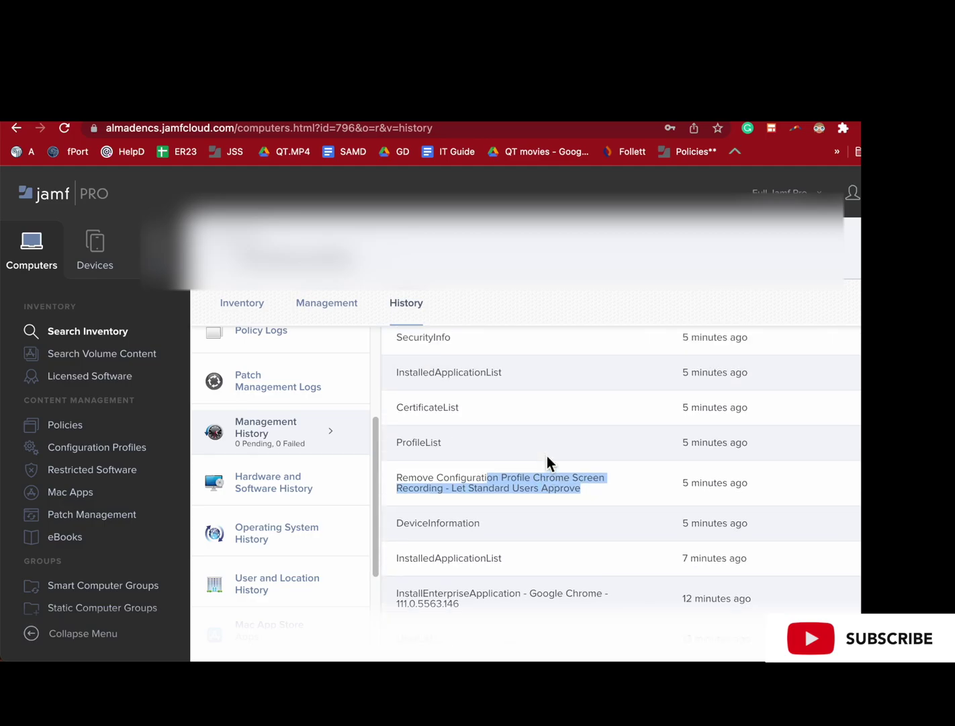
pyautogui.scroll(1, 548, 459)
pyautogui.scroll(2, 548, 458)
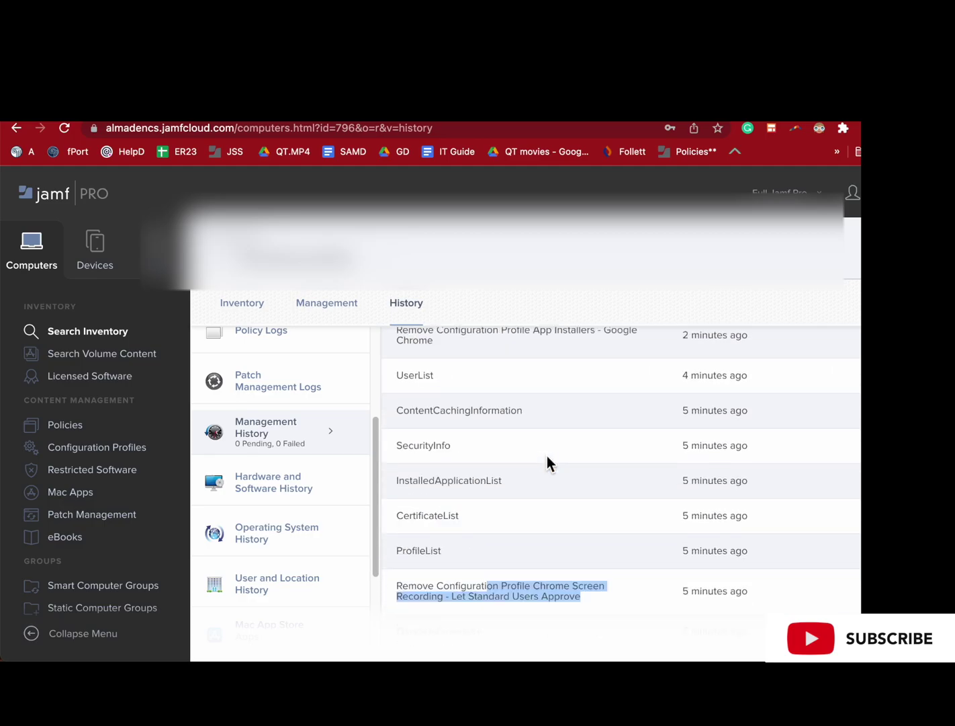
pyautogui.scroll(2, 547, 457)
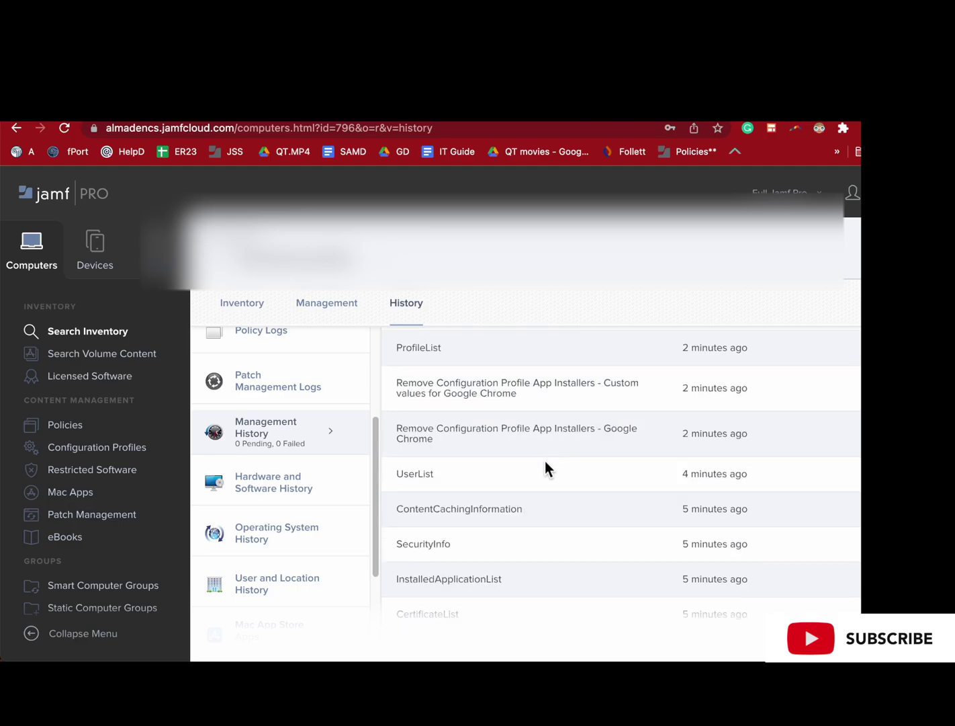
pyautogui.scroll(4, 529, 438)
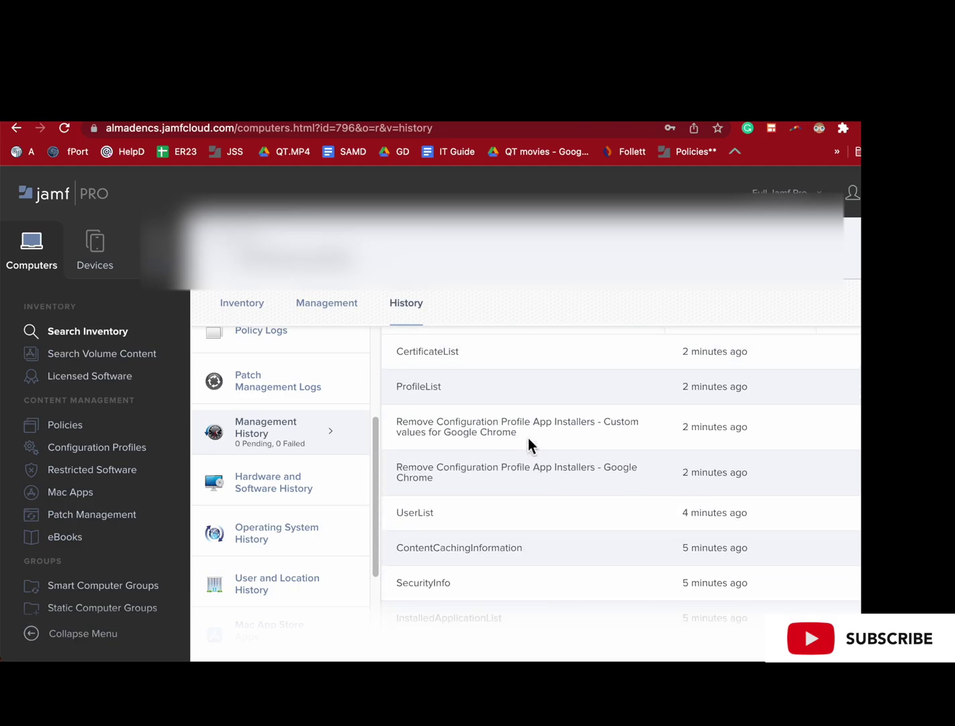
pyautogui.scroll(-12, 528, 442)
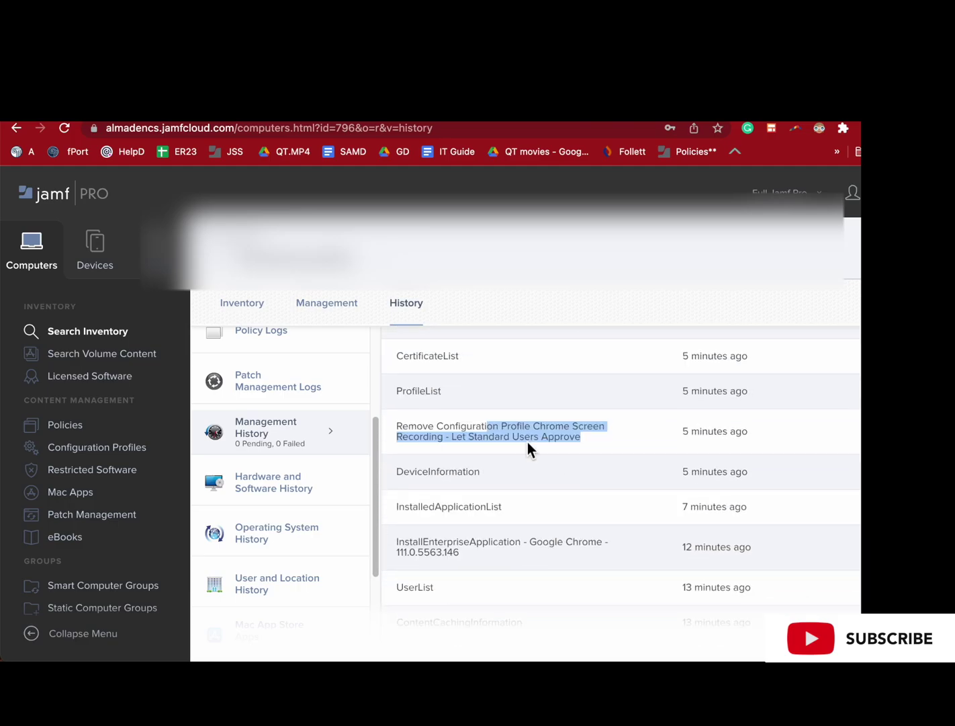
pyautogui.scroll(-5, 529, 445)
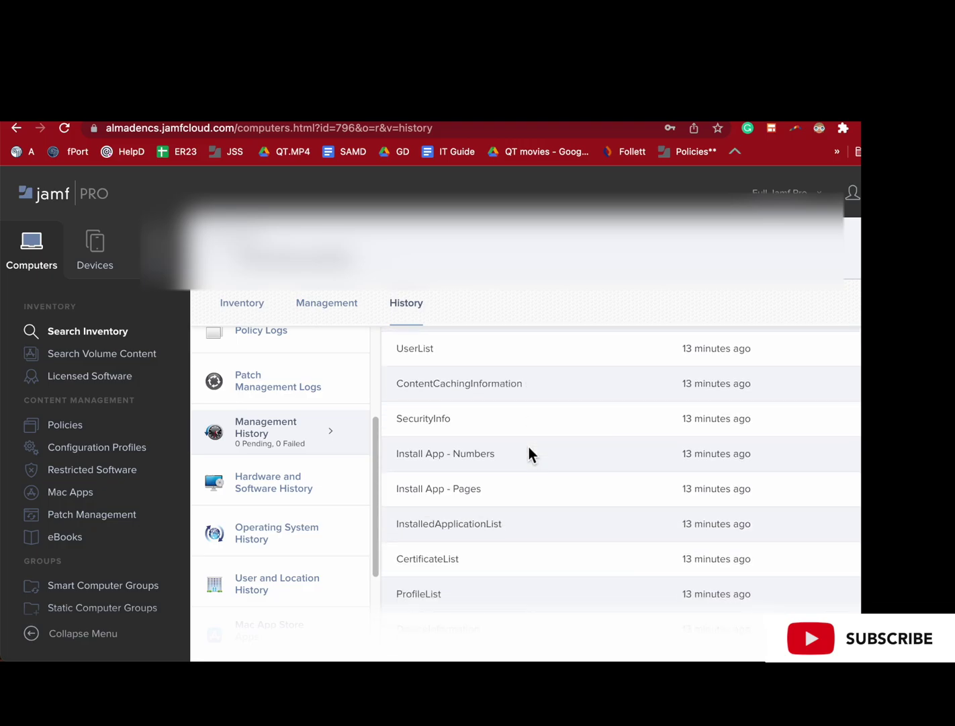
pyautogui.scroll(-5, 529, 447)
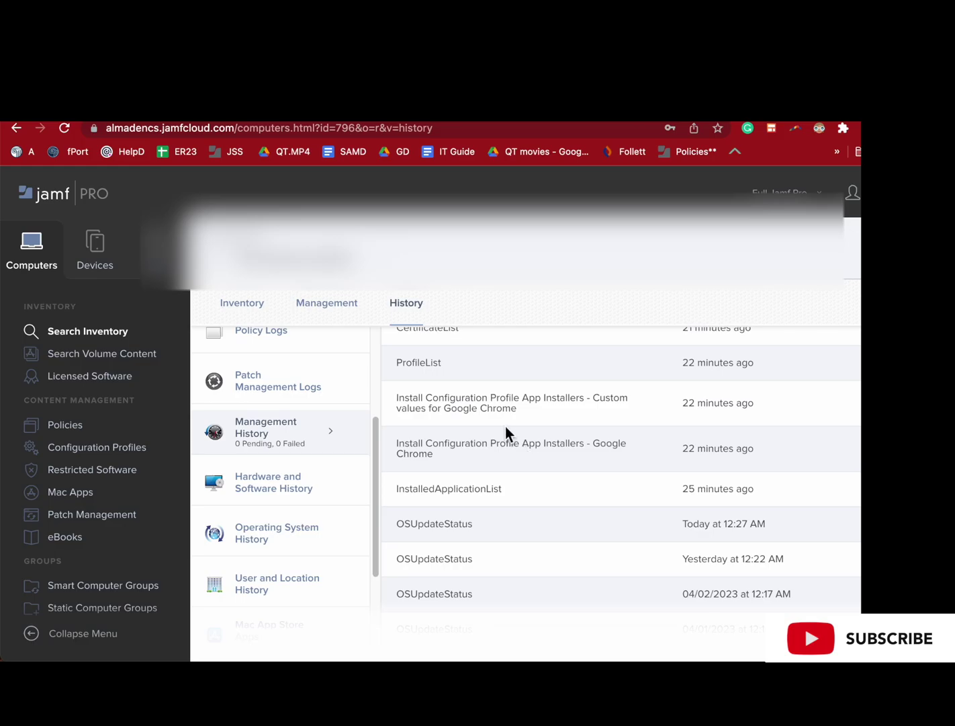
# Switch to the test Mac in Screen Sharing and clear the Spotlight search text
pyautogui.scroll(-2, 505, 430)
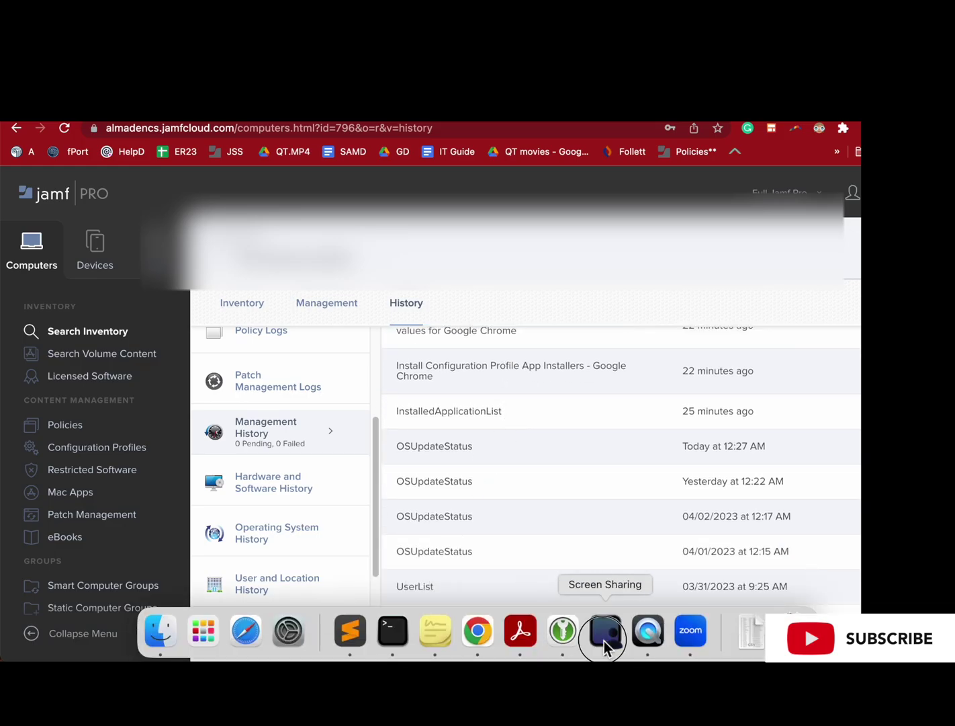
pyautogui.click(605, 644)
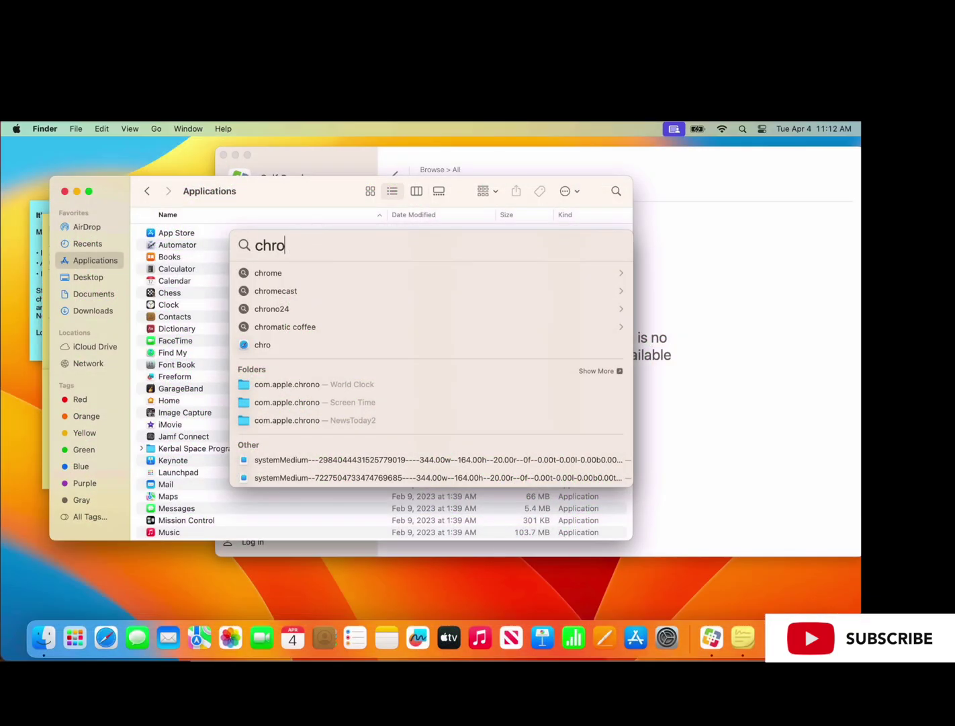
pyautogui.write('\\\\\\\\\\\\')
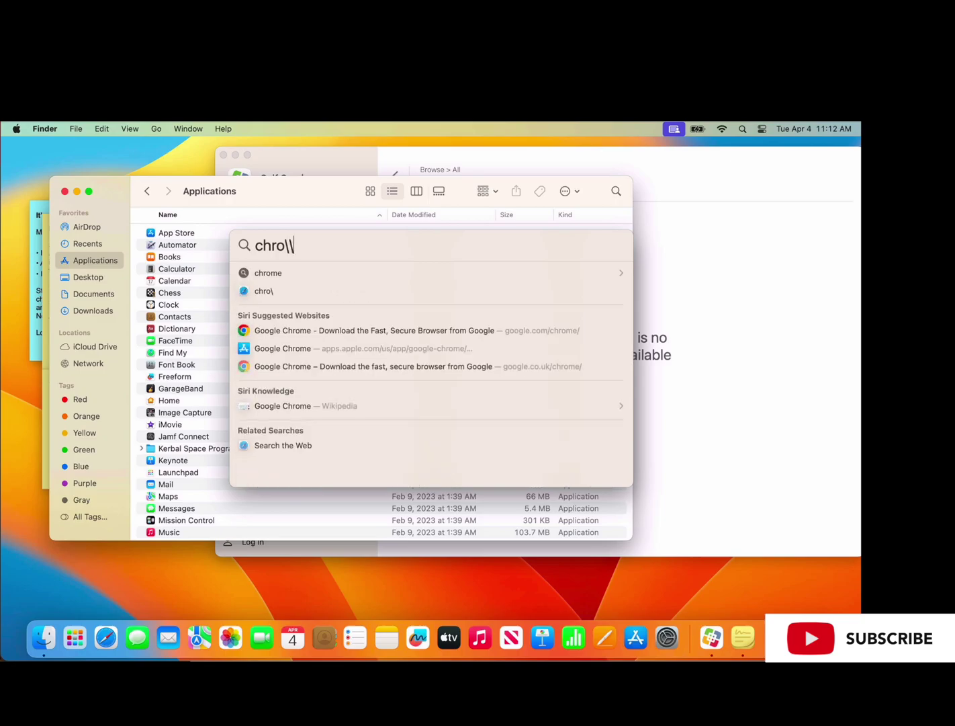
pyautogui.press('BackSpace')
pyautogui.press('BackSpace')
pyautogui.press('BackSpace')
pyautogui.press('BackSpace')
pyautogui.press('BackSpace')
pyautogui.press('BackSpace')
pyautogui.press('BackSpace')
pyautogui.press('BackSpace')
pyautogui.press('BackSpace')
pyautogui.press('BackSpace')
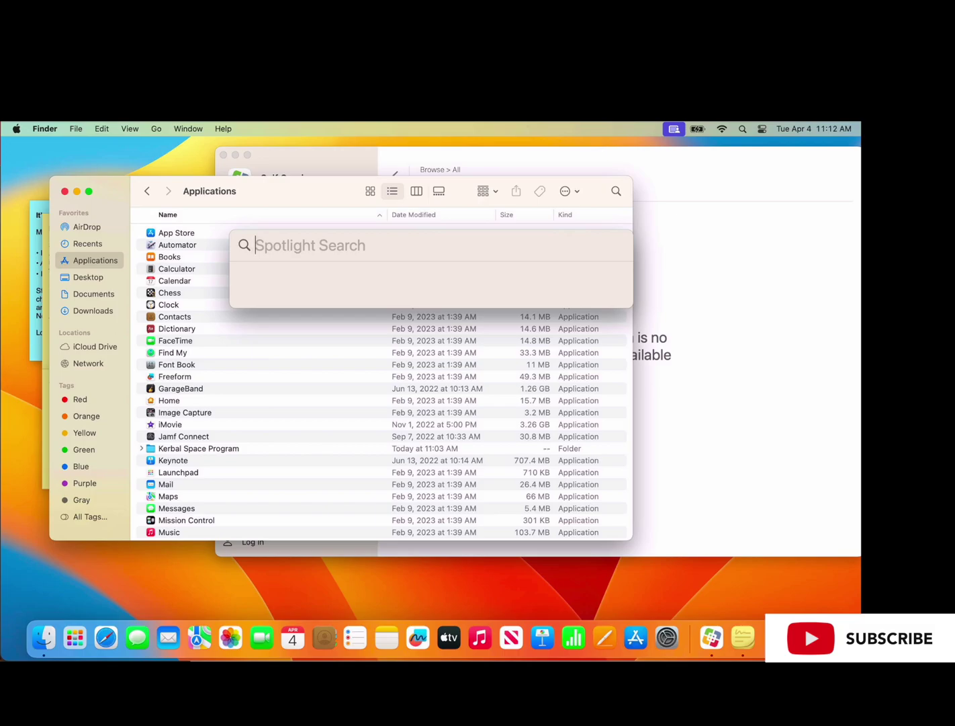
pyautogui.click(697, 128)
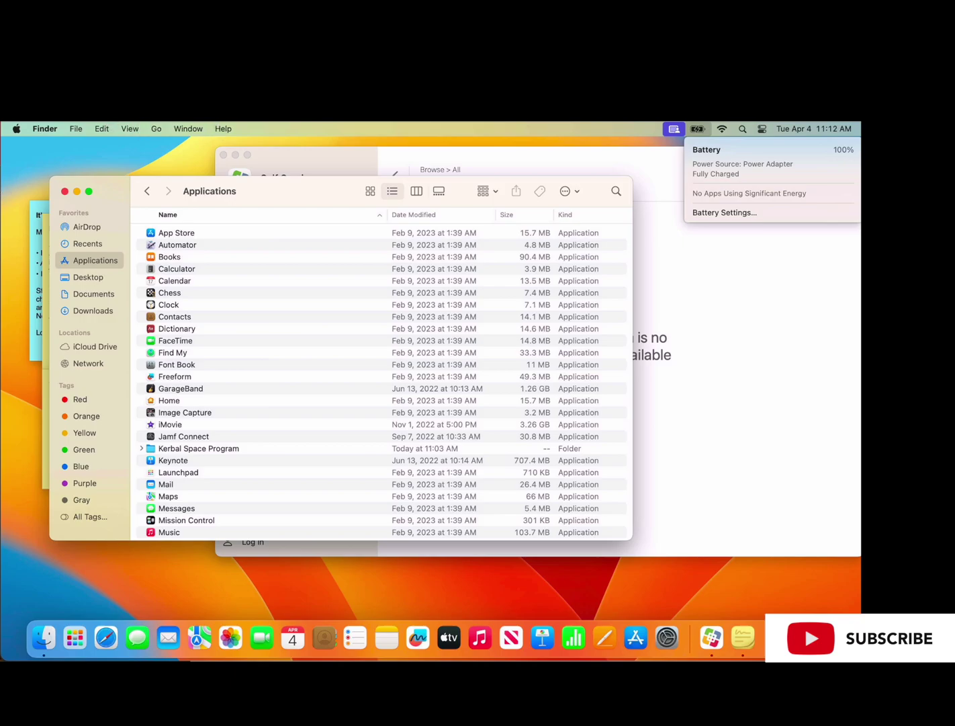
pyautogui.click(724, 211)
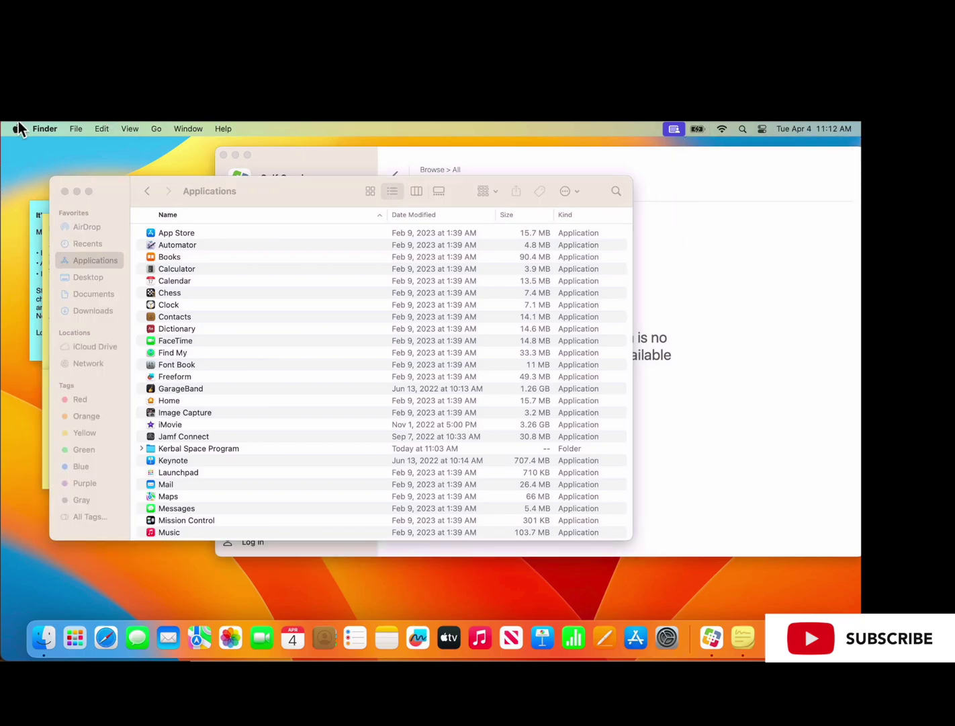
pyautogui.click(18, 129)
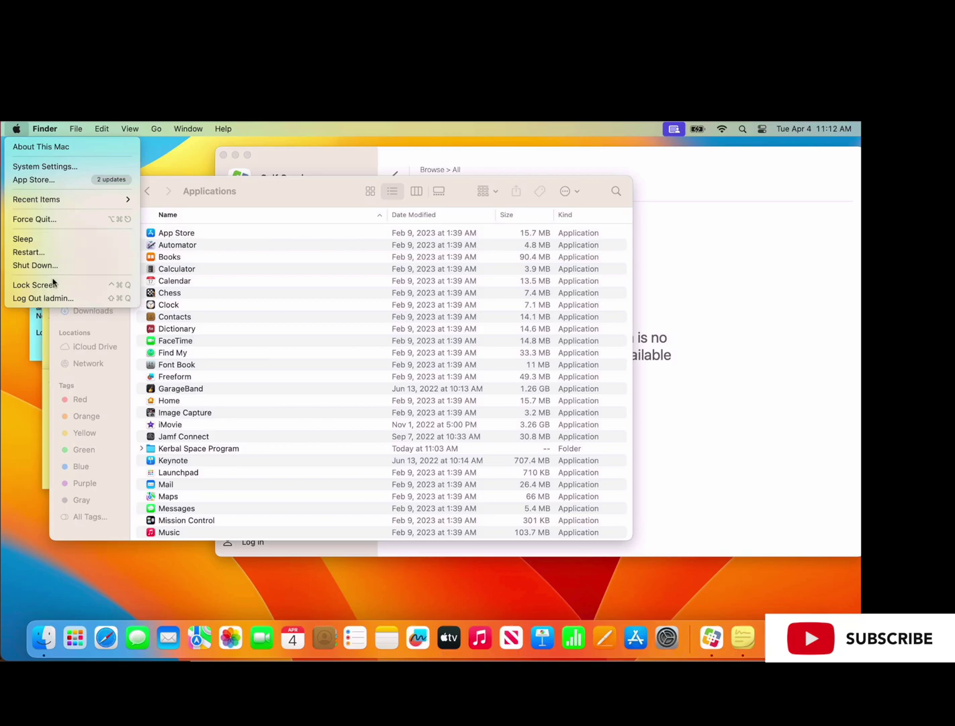
pyautogui.click(58, 253)
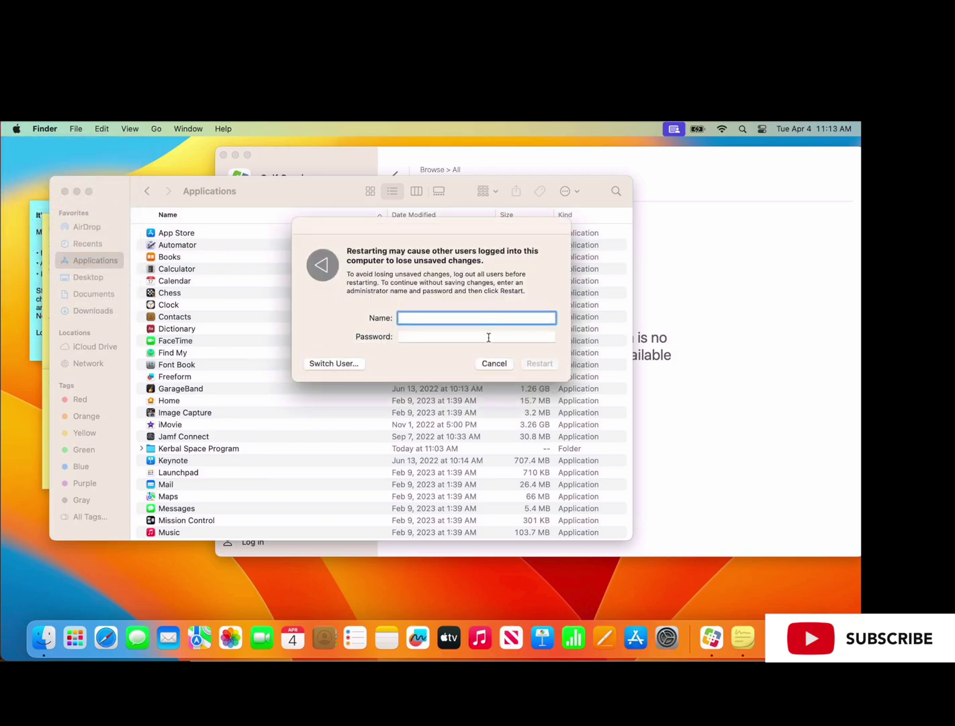
pyautogui.click(489, 363)
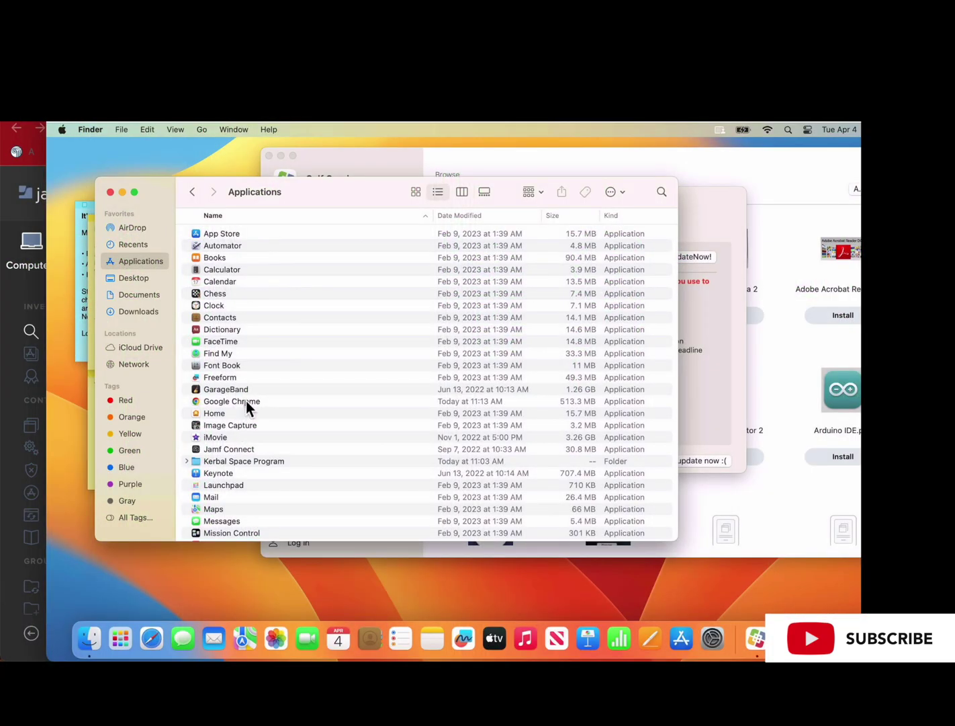
# Launch Google Chrome from the Applications folder and open its About page to check the version
pyautogui.click(246, 402)
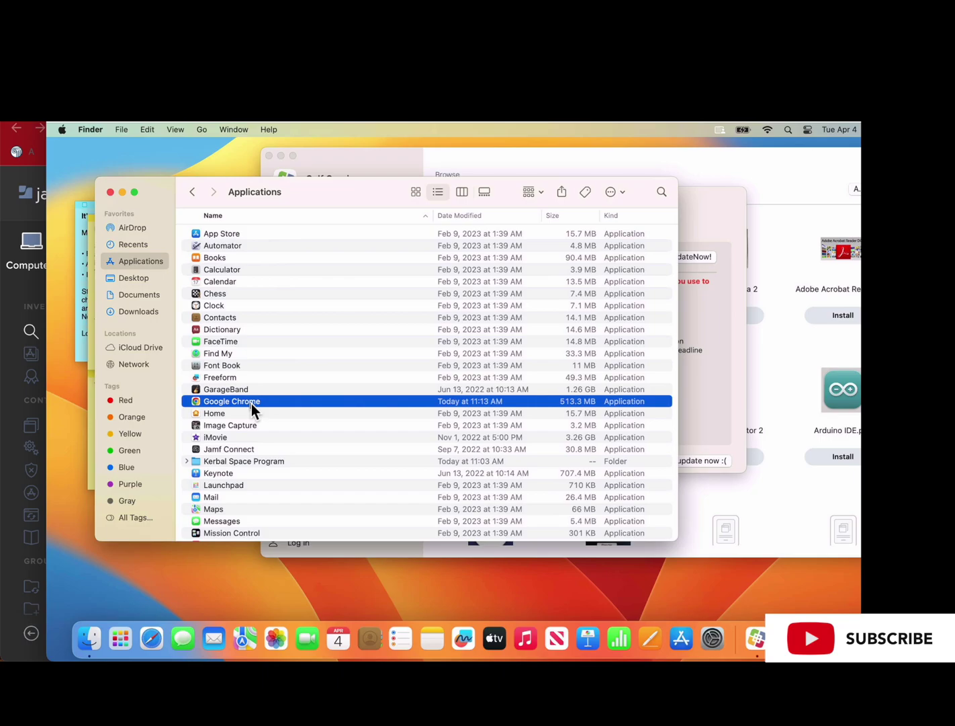
pyautogui.doubleClick(252, 403)
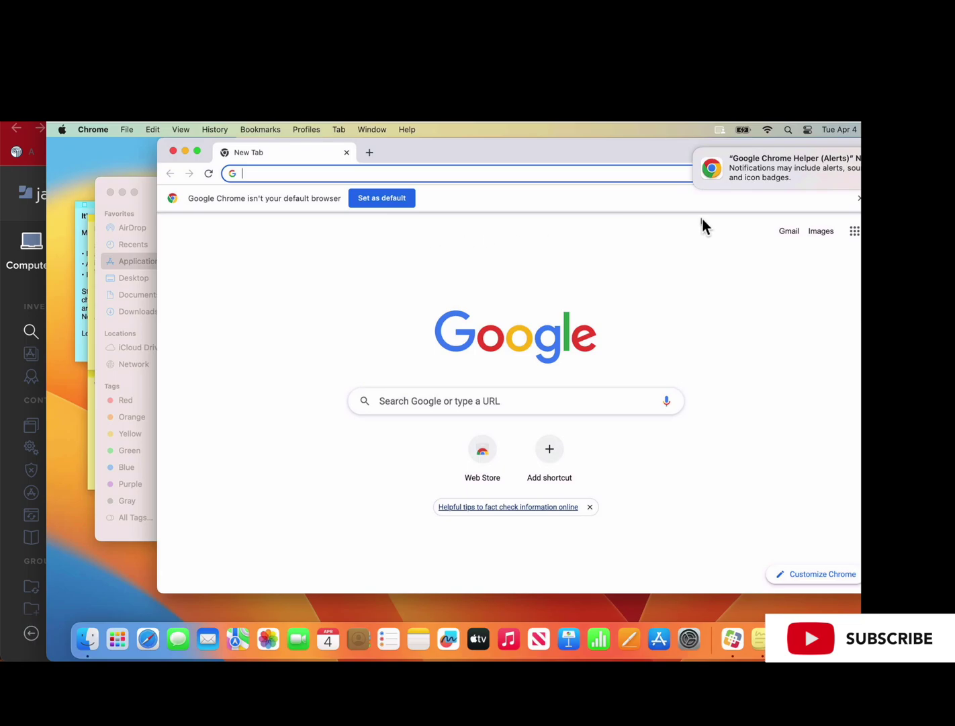
pyautogui.click(99, 129)
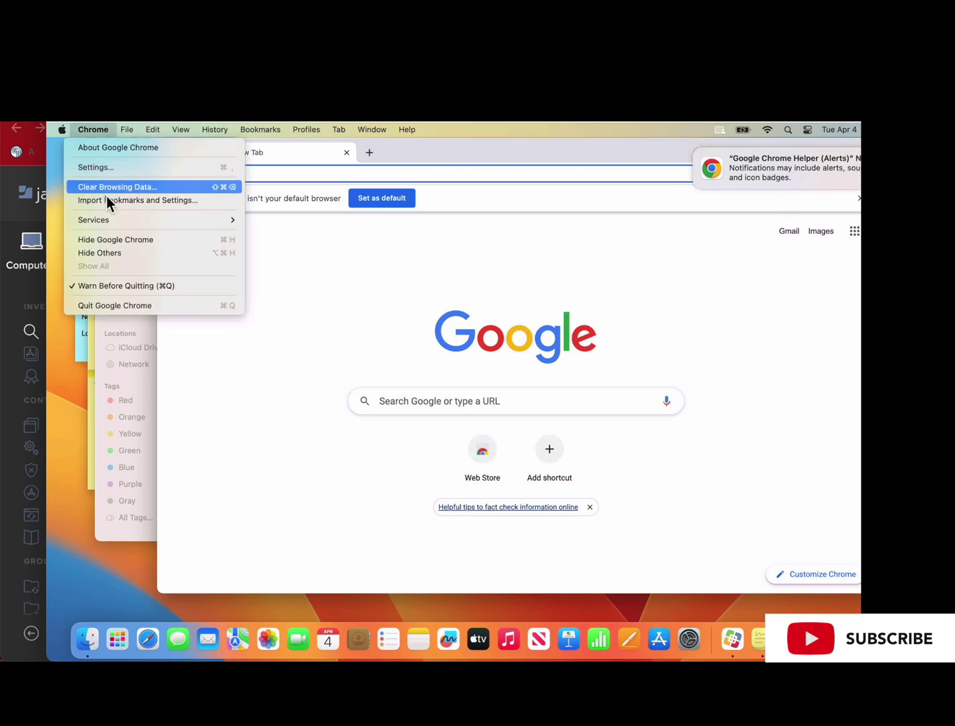
pyautogui.click(125, 148)
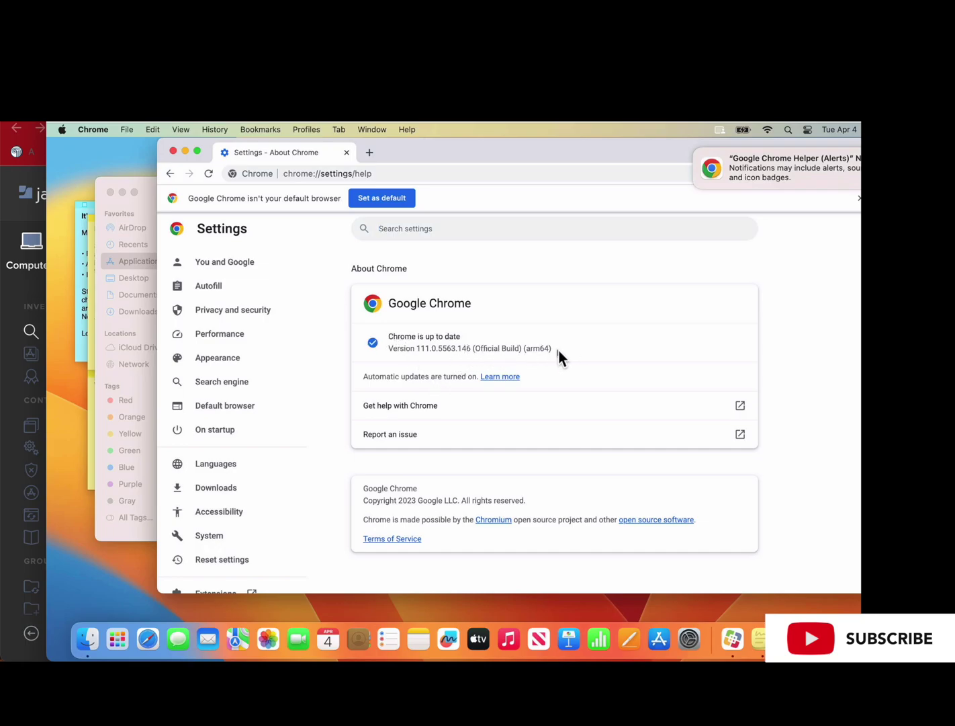
# Copy Chrome's full version line from the About page into the yellow sticky note, on a new line below the existing version
pyautogui.moveTo(559, 352); pyautogui.dragTo(389, 351)
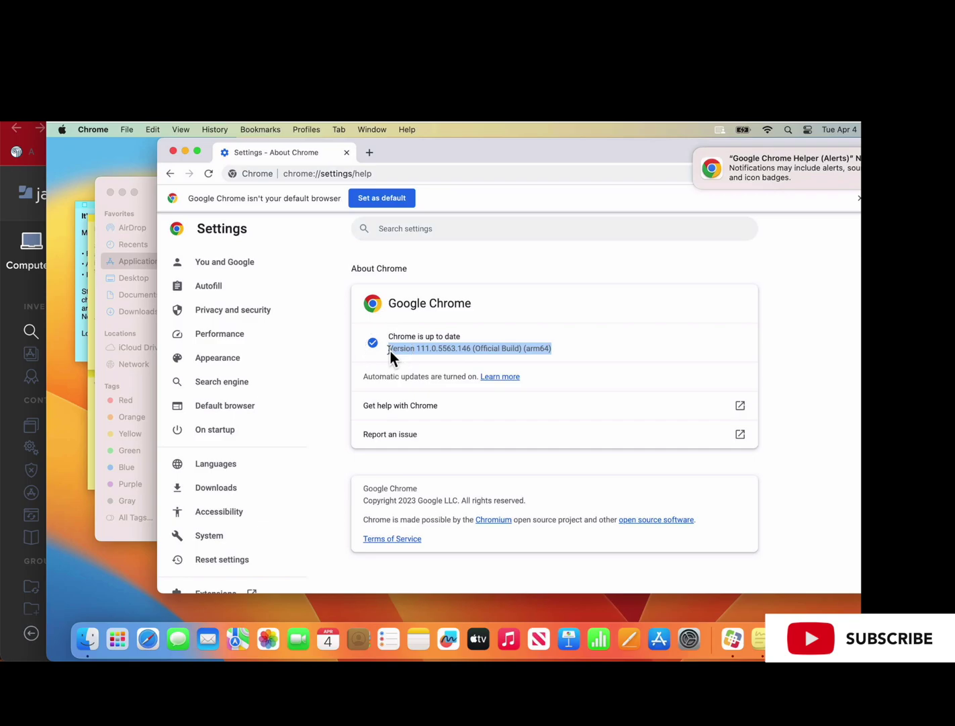
pyautogui.press('super+c')
pyautogui.click(92, 387)
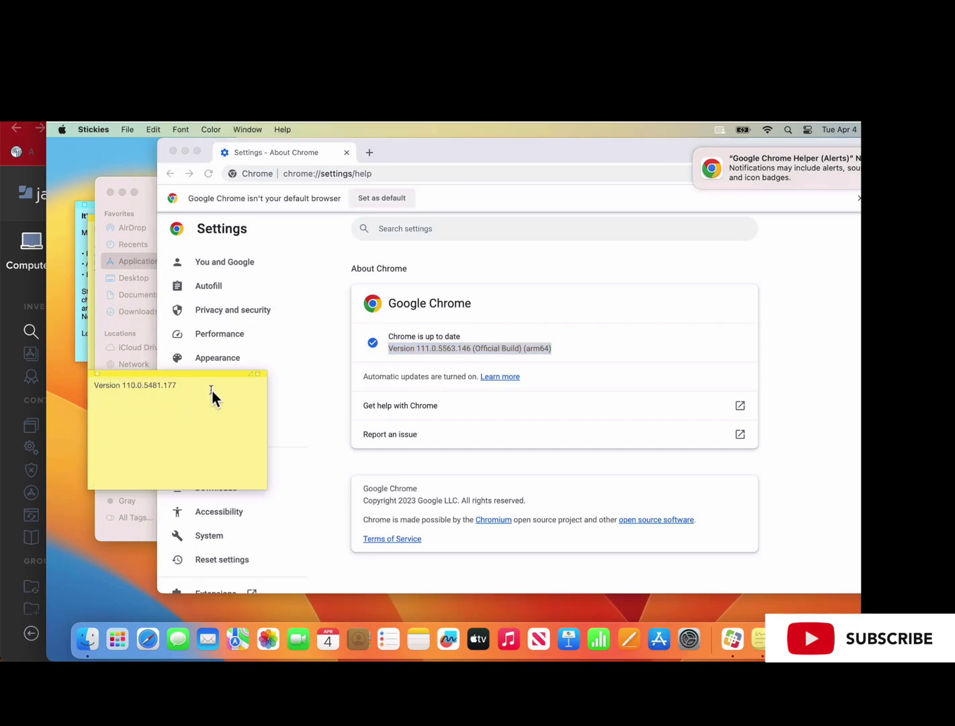
pyautogui.press('Return')
pyautogui.press('super+v')
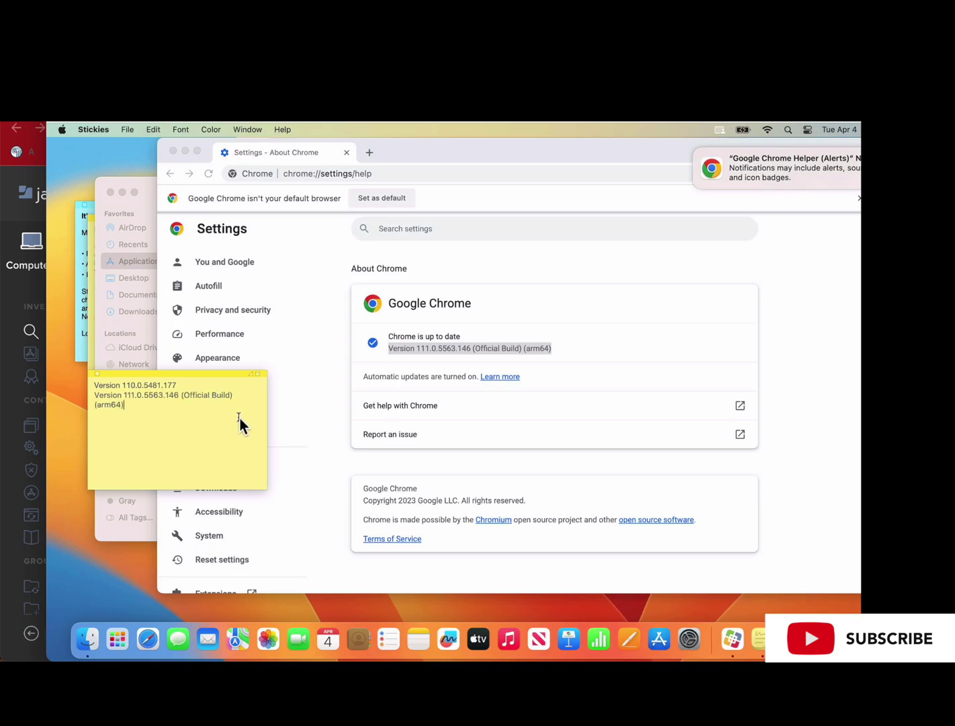
# Search for Apple in a new Chrome tab and open the Apple Store Online page
pyautogui.click(368, 153)
pyautogui.write('app')
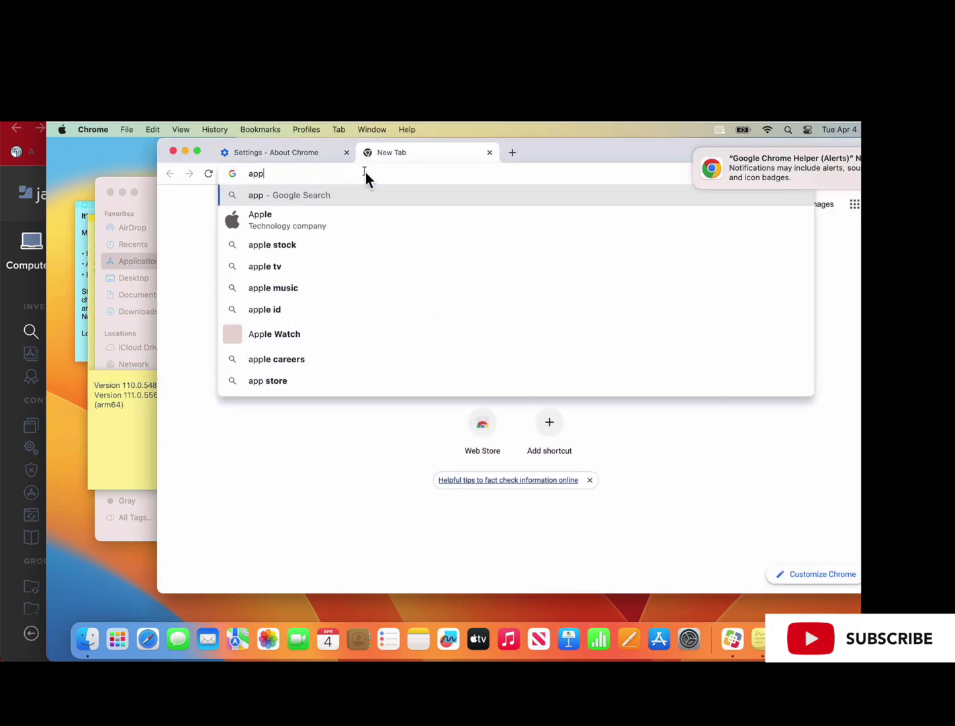
pyautogui.click(330, 226)
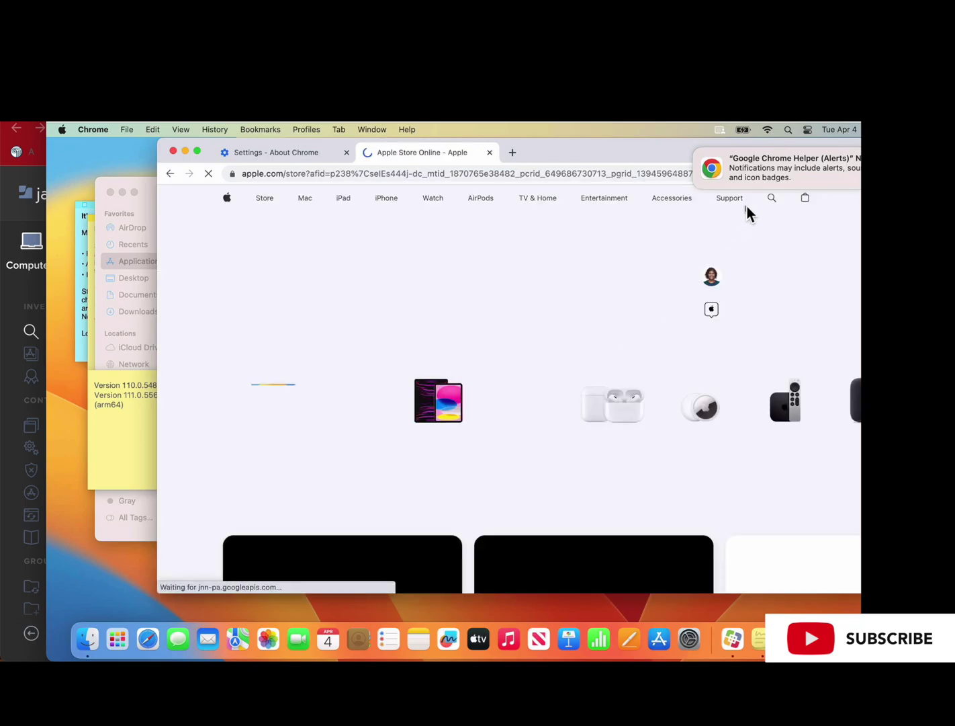
# Open the notification settings from the Google Chrome Helper (Alerts) notification
pyautogui.click(779, 168)
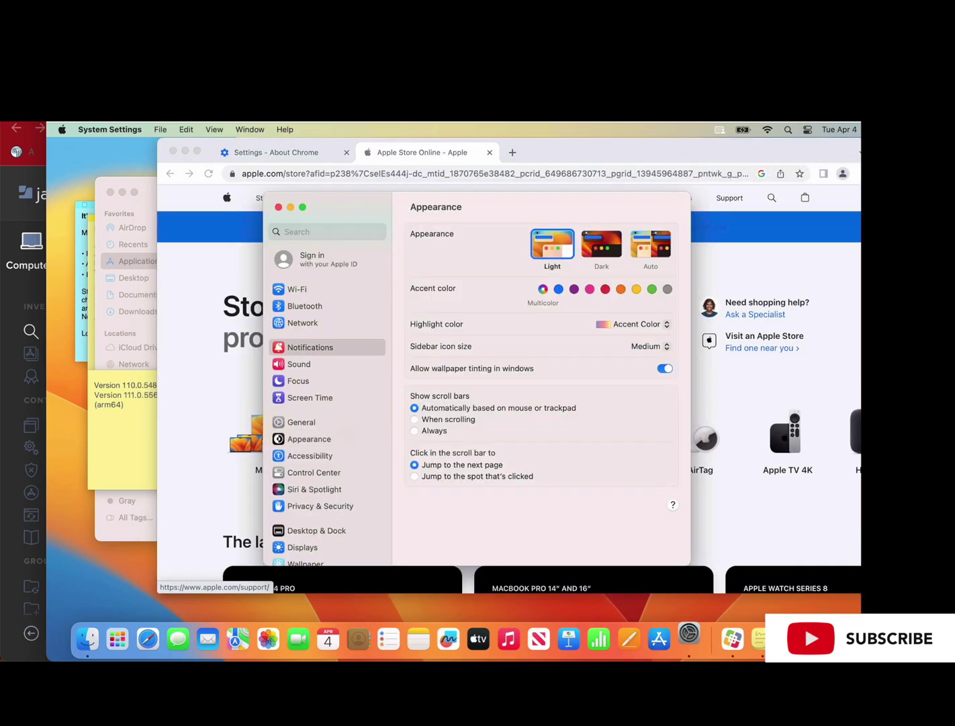